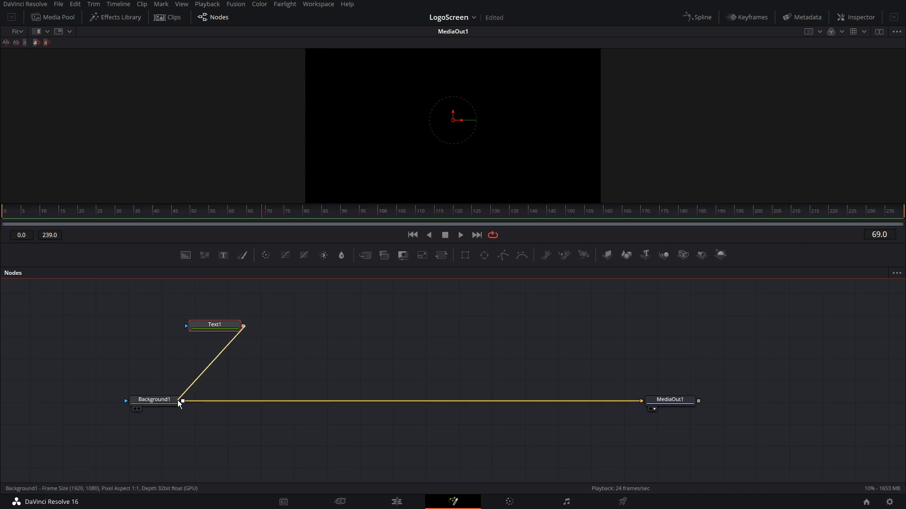
- Merge Text1 over the black background and enter WILLIAM as its styled text
left_click_drag(215, 327, 221, 335)
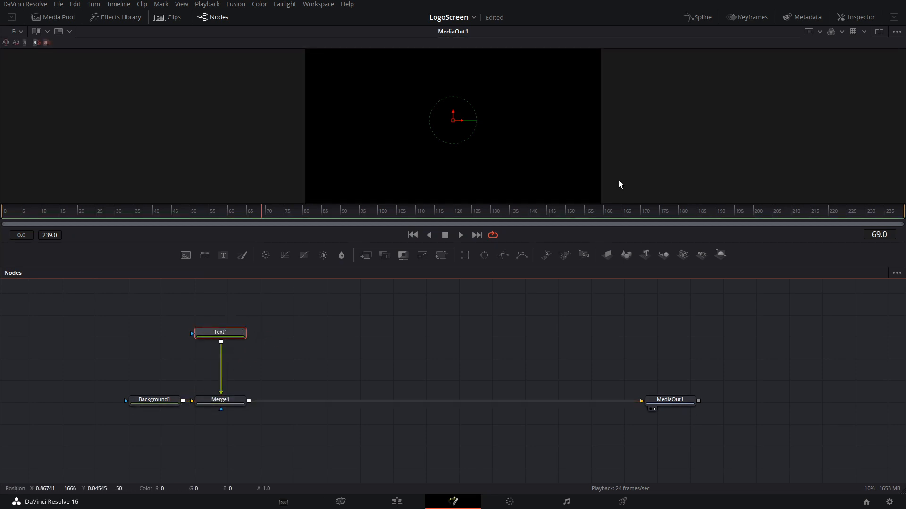
left_click(855, 17)
left_click(812, 150)
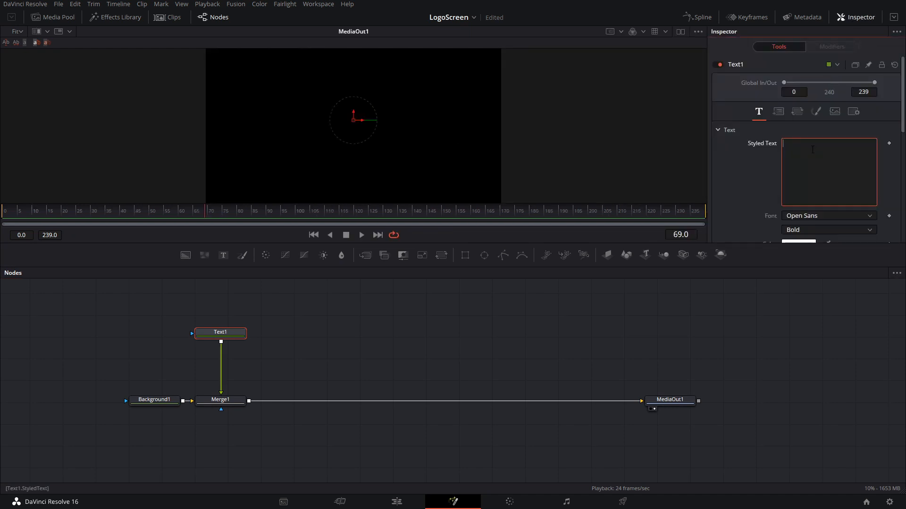
type("WILLIAM")
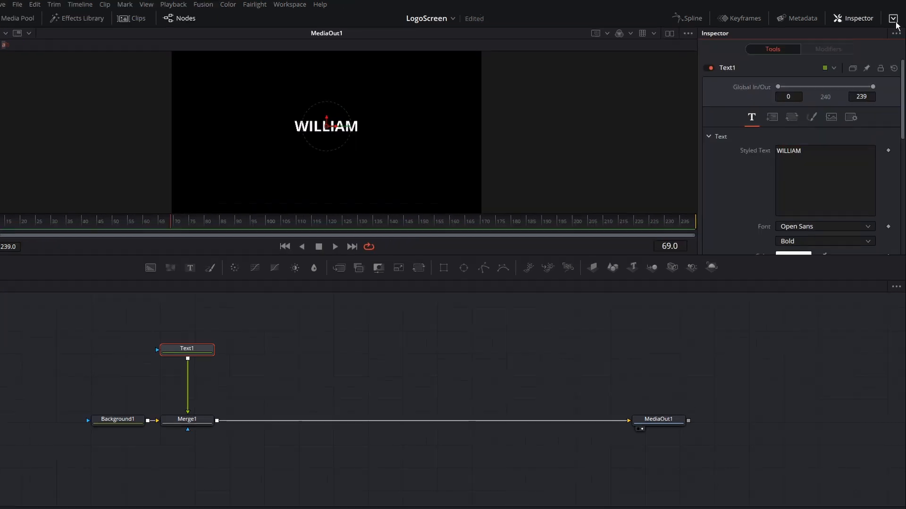
- Set WILLIAM to Prompt Bold at size 0.1457, then paste a copy of the text layer
left_click(893, 19)
left_click_drag(754, 347, 761, 348)
left_click(807, 294)
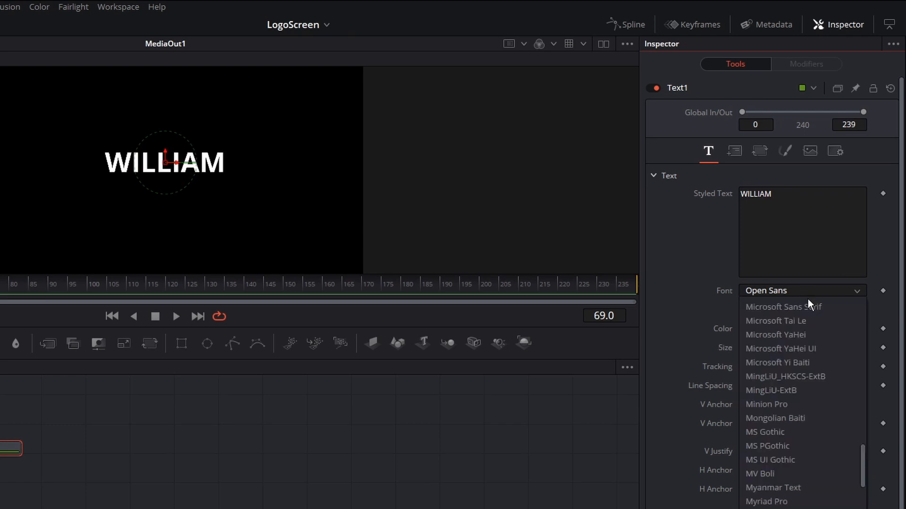
left_click(775, 418)
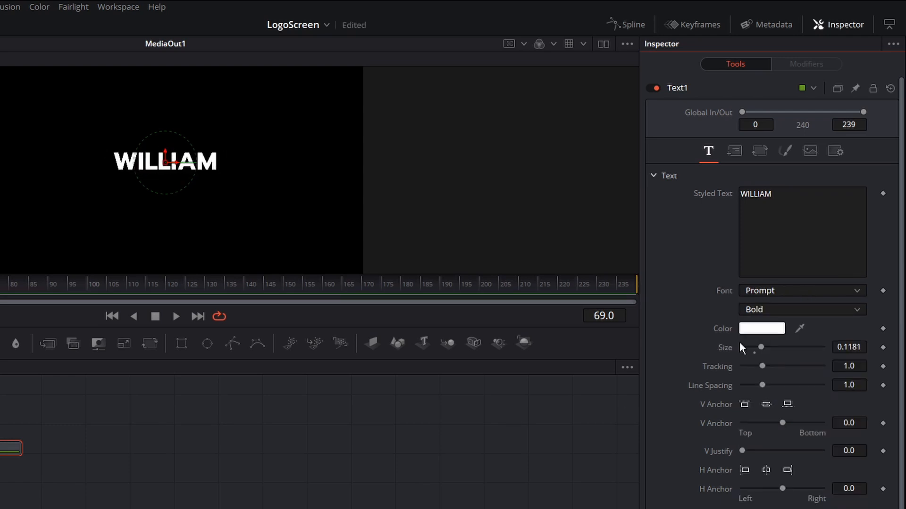
left_click_drag(760, 346, 765, 346)
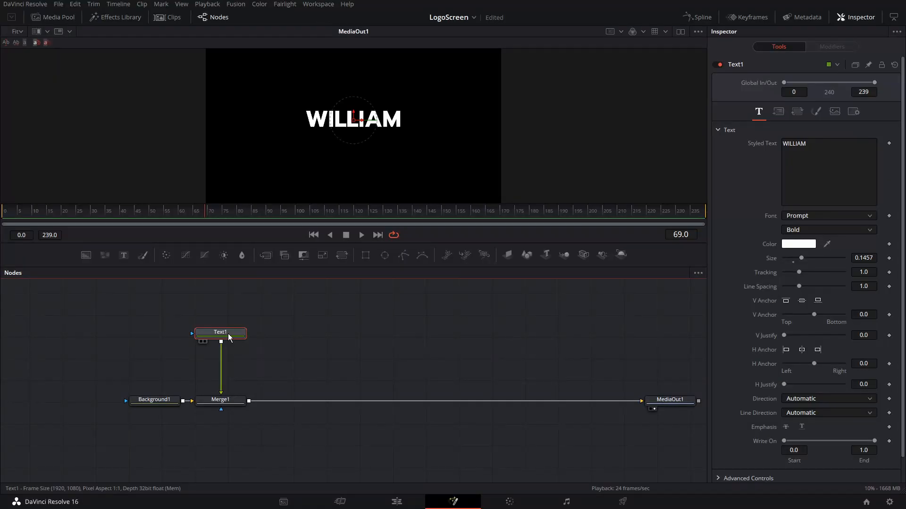
left_click(284, 332)
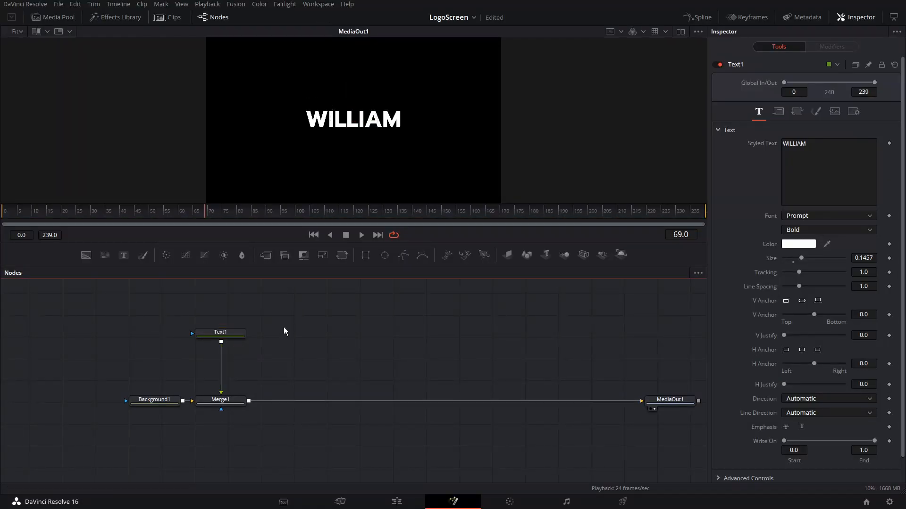
key("ctrl+v")
- Merge the copied text through Merge2, change it to JUSTICE, and move it right to Center X about 0.659
left_click_drag(320, 333, 252, 404)
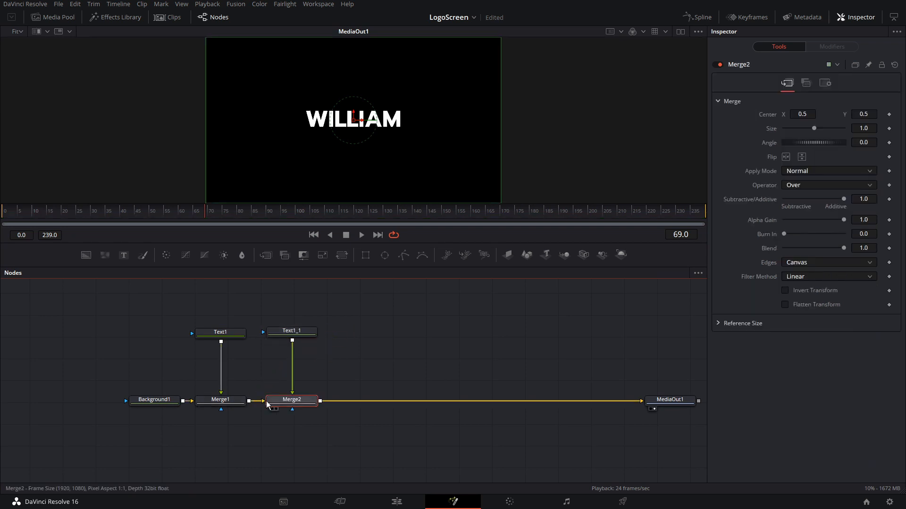
left_click(293, 335)
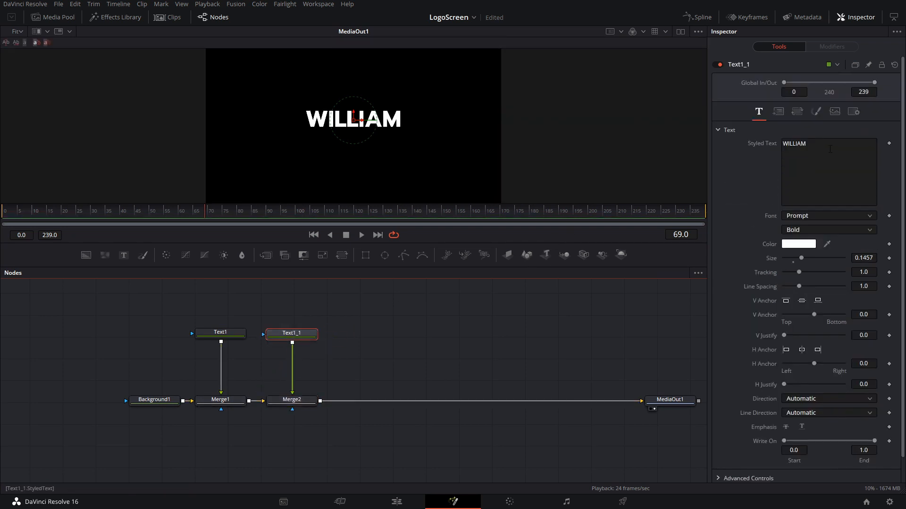
double_click(830, 149)
type("JUSTICE")
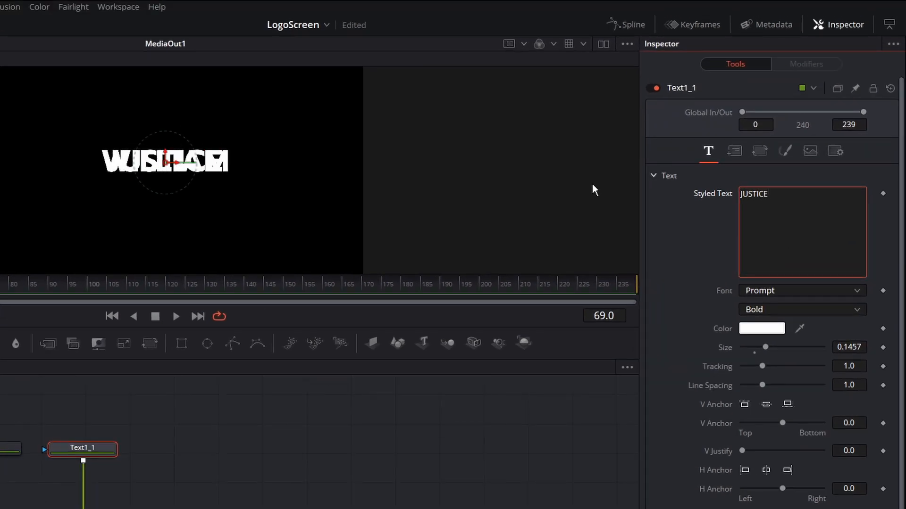
left_click(592, 185)
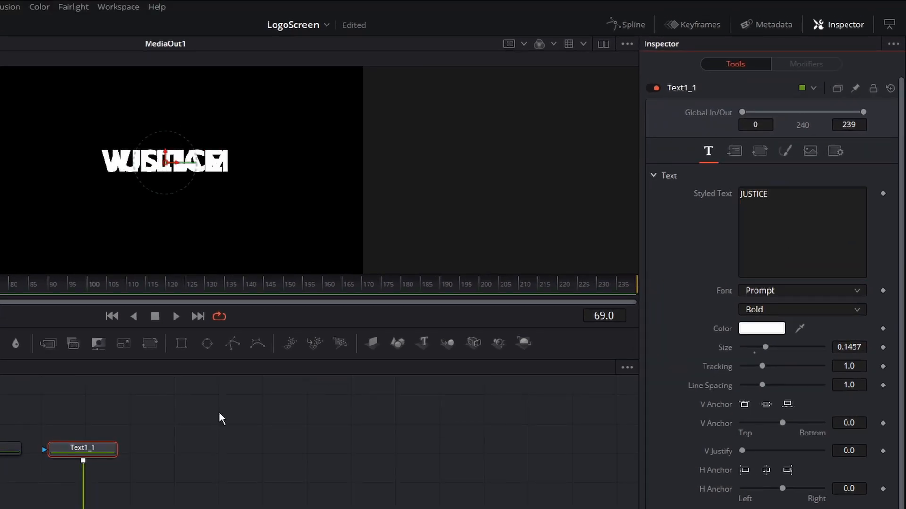
left_click(734, 152)
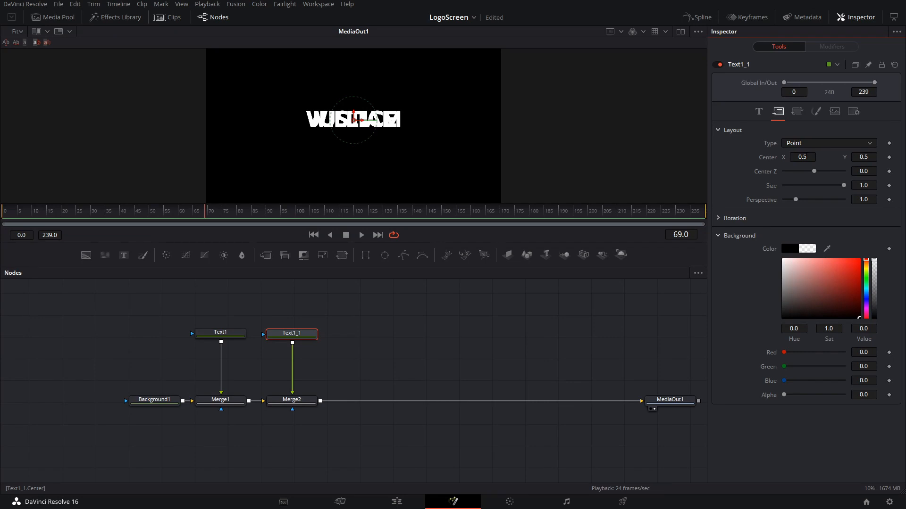
mouse_move(807, 157)
left_mouse_down()
mouse_move(861, 156)
mouse_move(819, 157)
left_mouse_up()
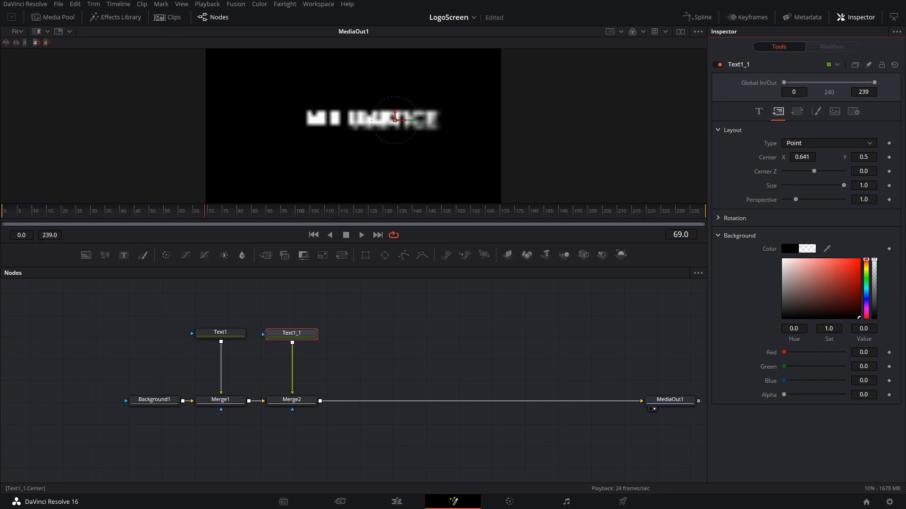
left_click(236, 333)
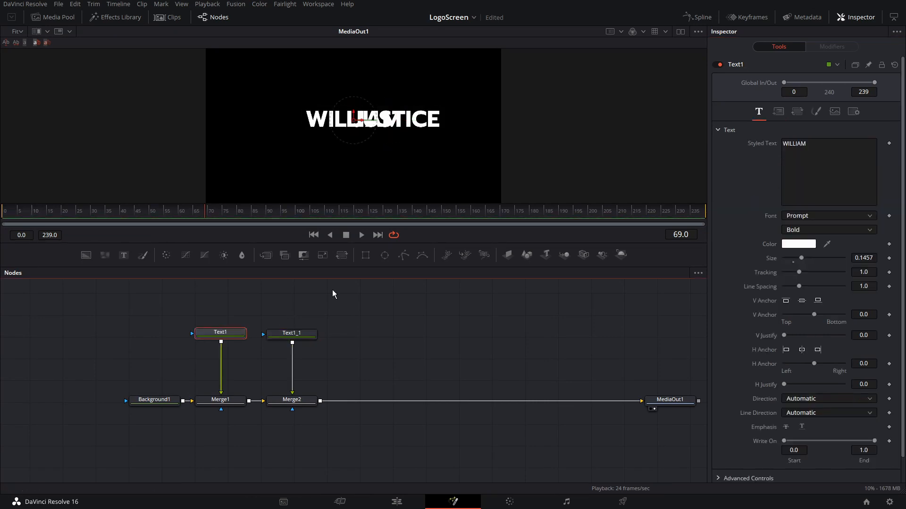
left_click(778, 112)
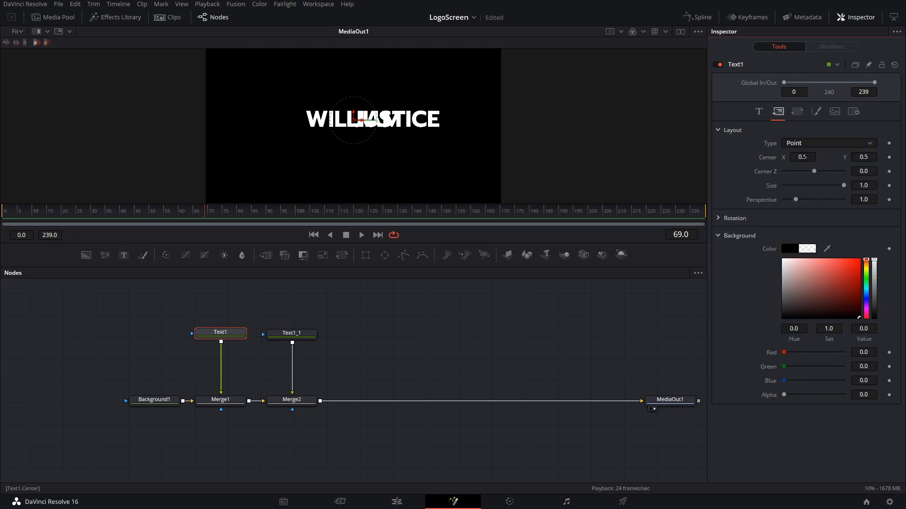
mouse_move(804, 158)
left_mouse_down()
mouse_move(763, 157)
mouse_move(796, 156)
left_mouse_up()
left_click(306, 334)
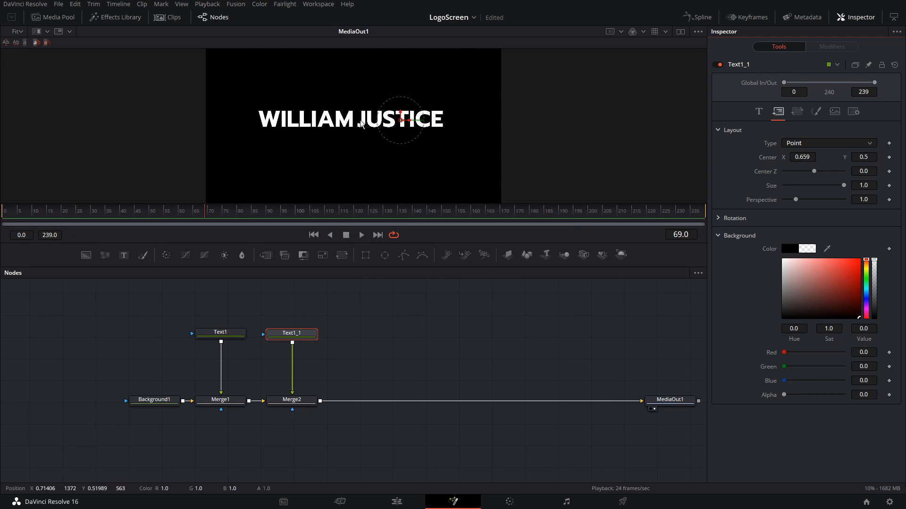
- Add a Rectangle mask to the WILLIAM text and fit it around the word
left_click(228, 333)
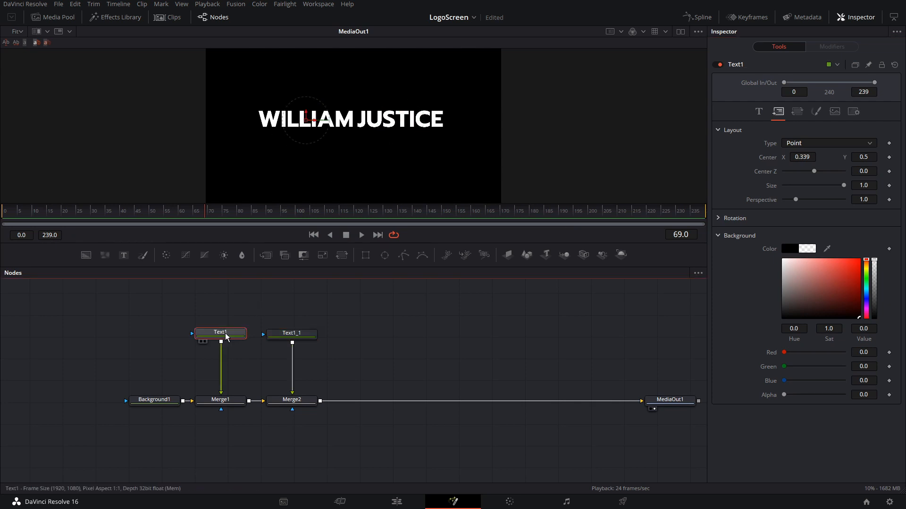
left_click(366, 255)
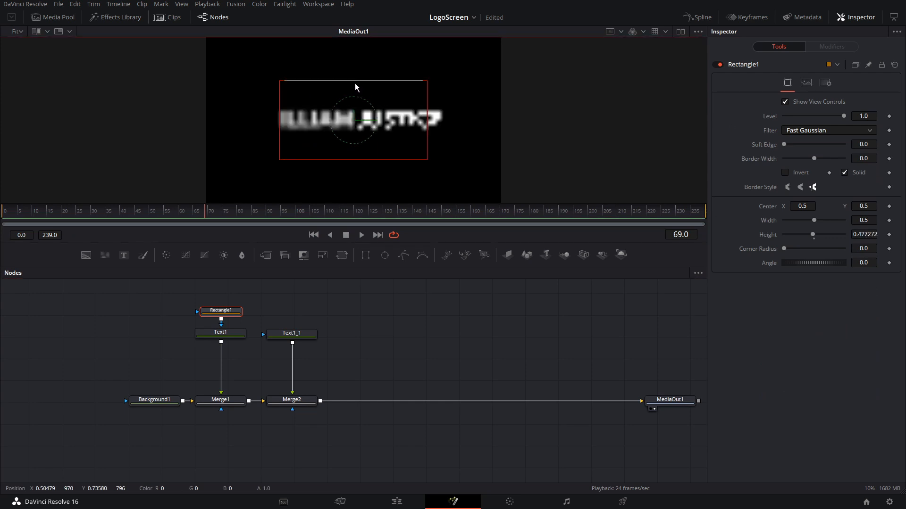
left_click_drag(356, 84, 357, 108)
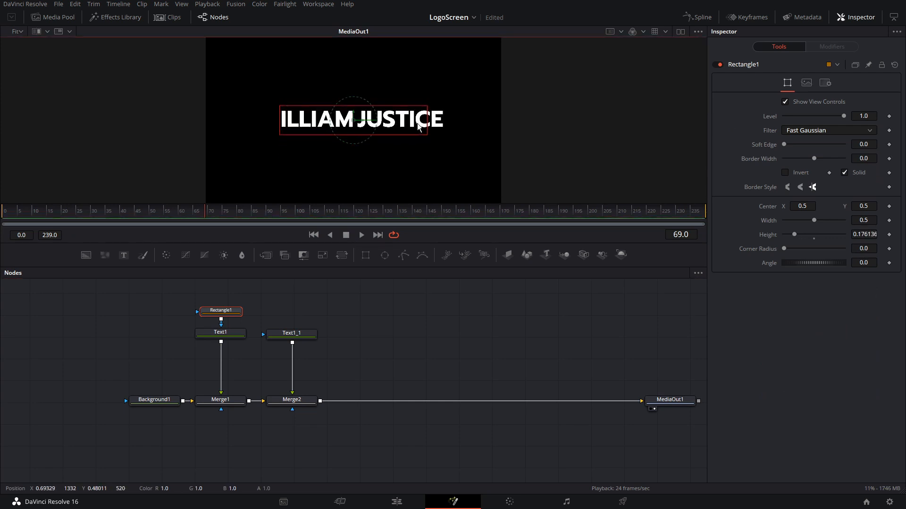
left_click_drag(426, 123, 300, 121)
- Add a Rectangle mask to the JUSTICE text and resize it around the word
left_click(307, 338)
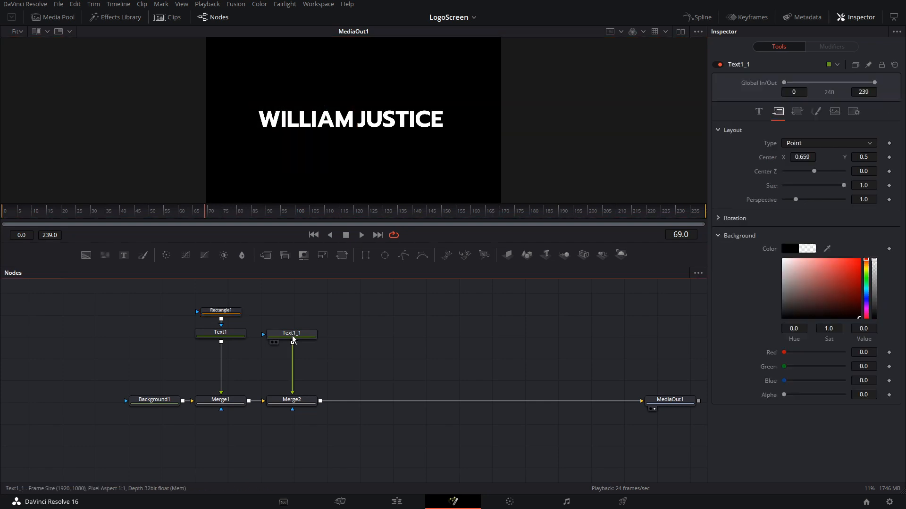
left_click(365, 255)
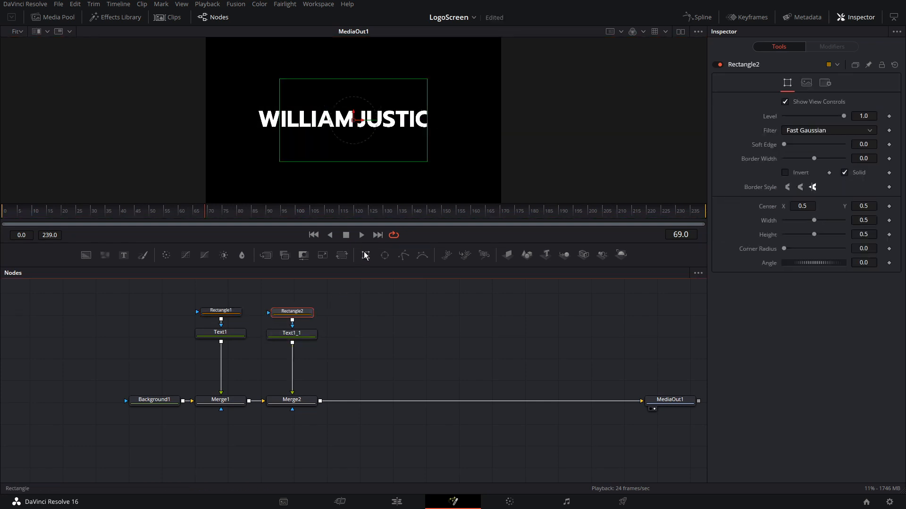
left_click_drag(337, 83, 396, 121)
left_click_drag(470, 120, 440, 120)
left_click_drag(397, 120, 400, 121)
left_click_drag(400, 101, 400, 107)
left_click_drag(443, 119, 400, 120)
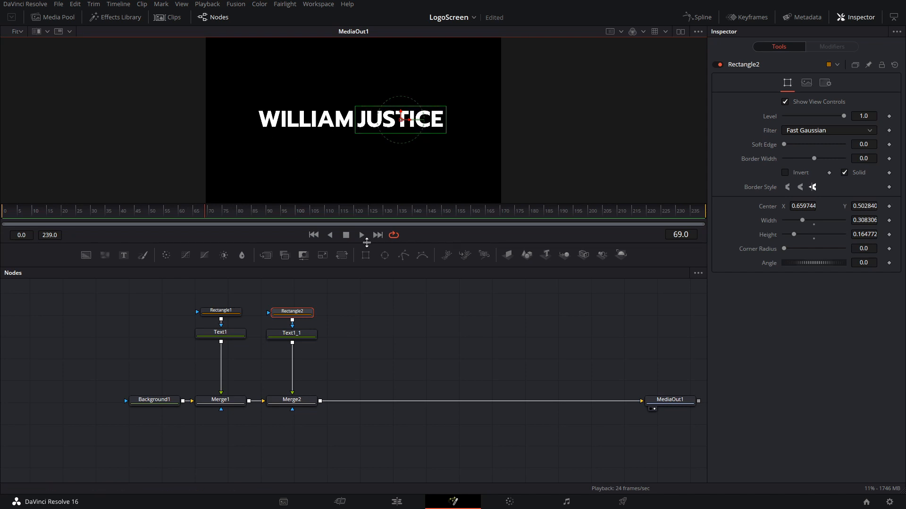
- Slide WILLIAM right behind its mask and shift the JUSTICE mask left, leaving only WJ
left_click(223, 335)
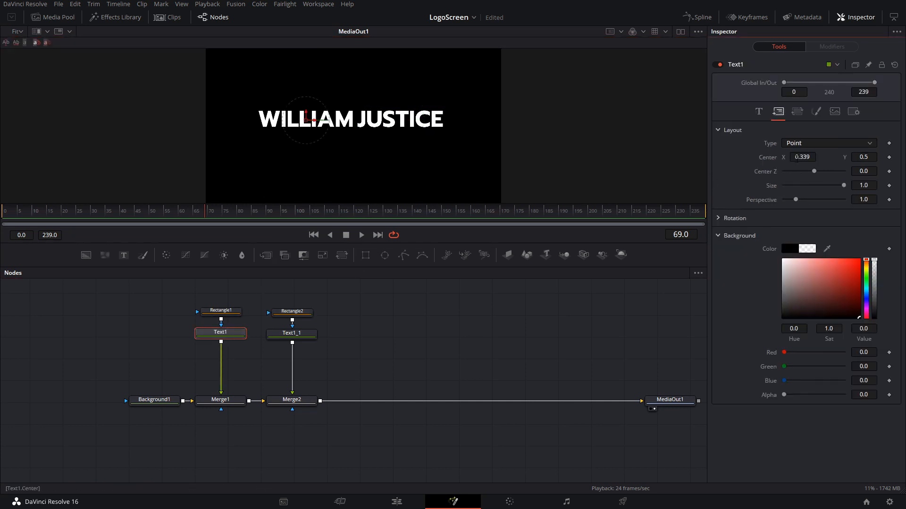
mouse_move(797, 159)
left_mouse_down()
mouse_move(872, 159)
mouse_move(806, 159)
left_mouse_up()
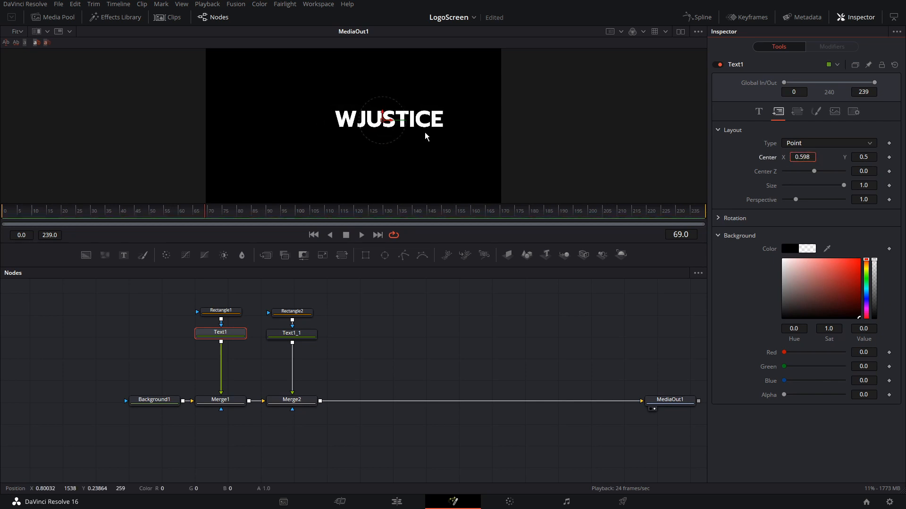
left_click(299, 315)
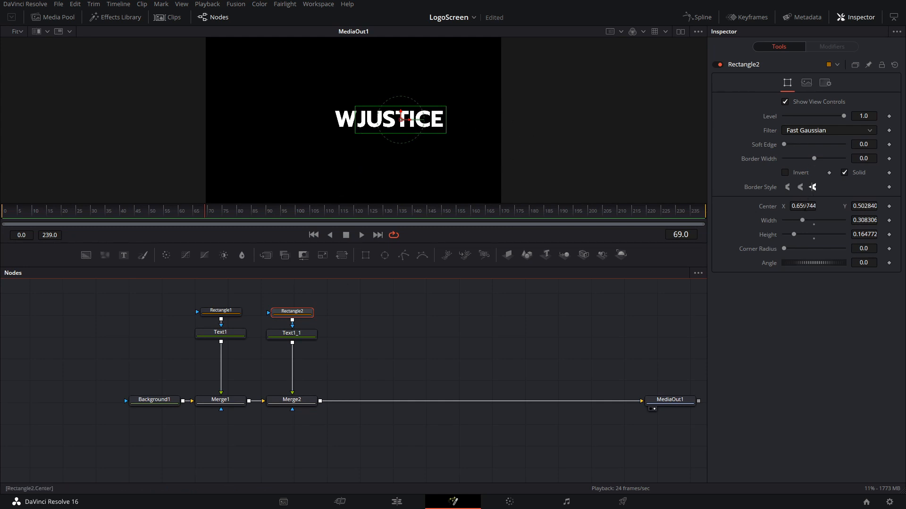
left_click_drag(805, 206, 678, 206)
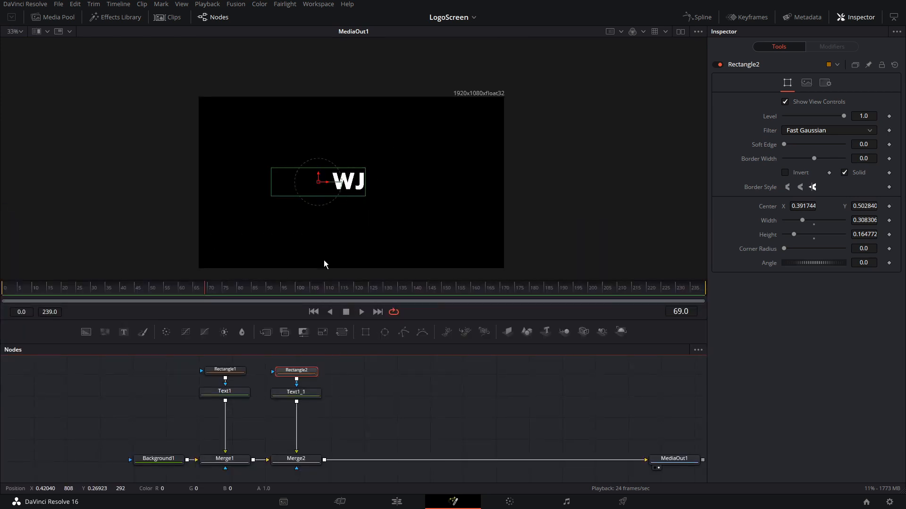
- Merge a fully transparent Background2 into the composite and add a Paint1 node after it
left_click_drag(270, 364, 604, 456)
left_click_drag(313, 395, 310, 399)
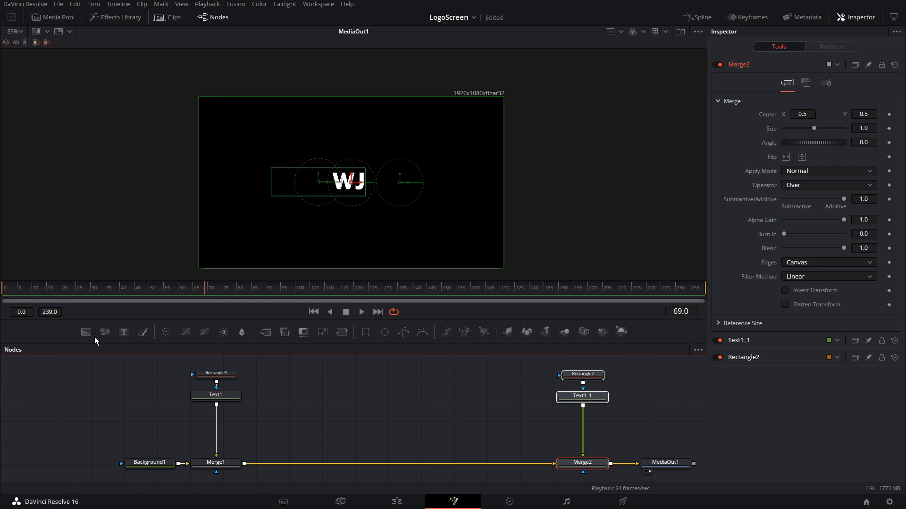
left_click_drag(295, 376, 245, 468)
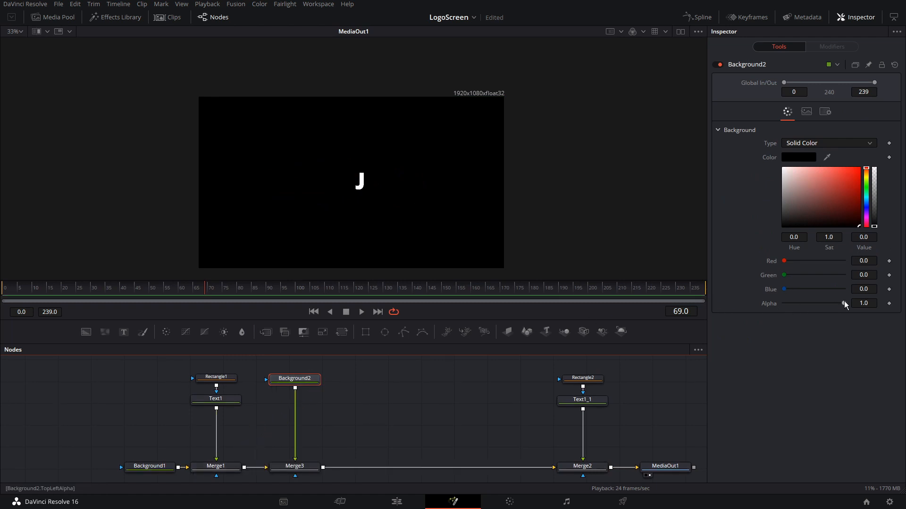
left_click_drag(844, 302, 786, 304)
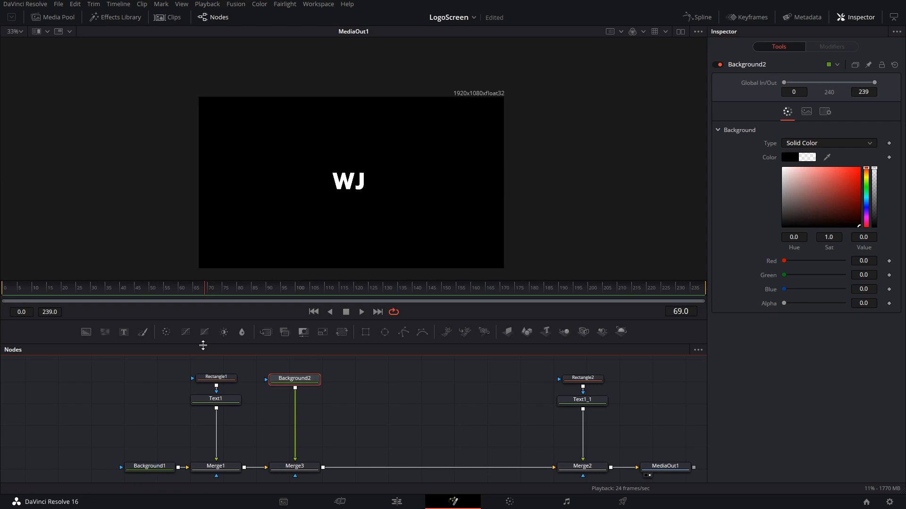
left_click(142, 332)
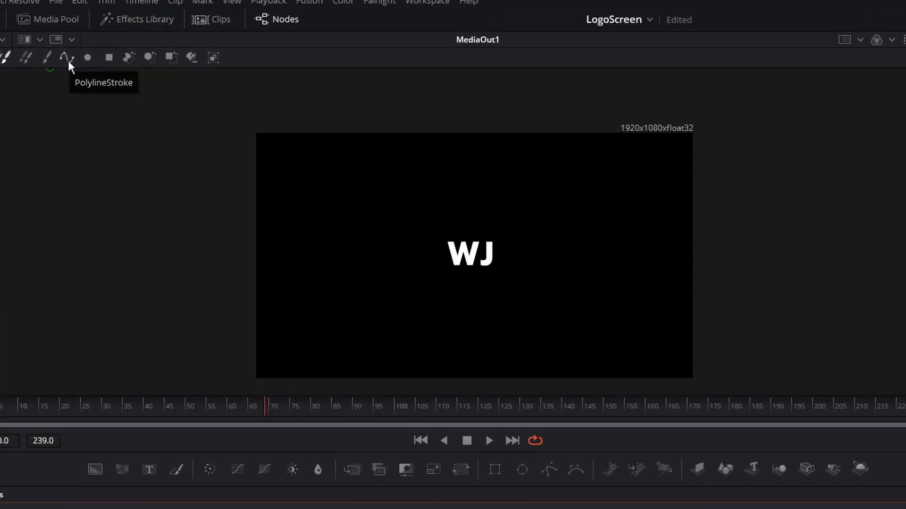
- Draw a diagonal polyline stroke from above the frame's top edge to below its bottom, refining both ends
left_click(68, 61)
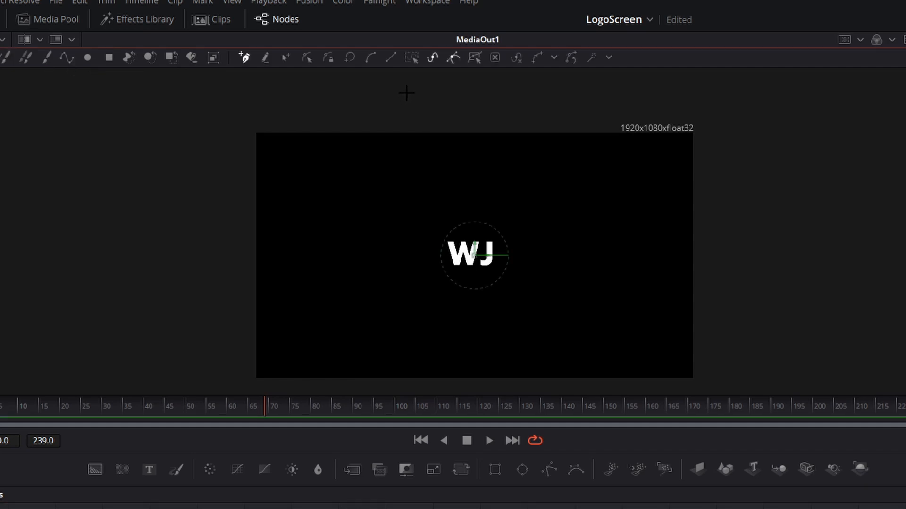
left_click(404, 88)
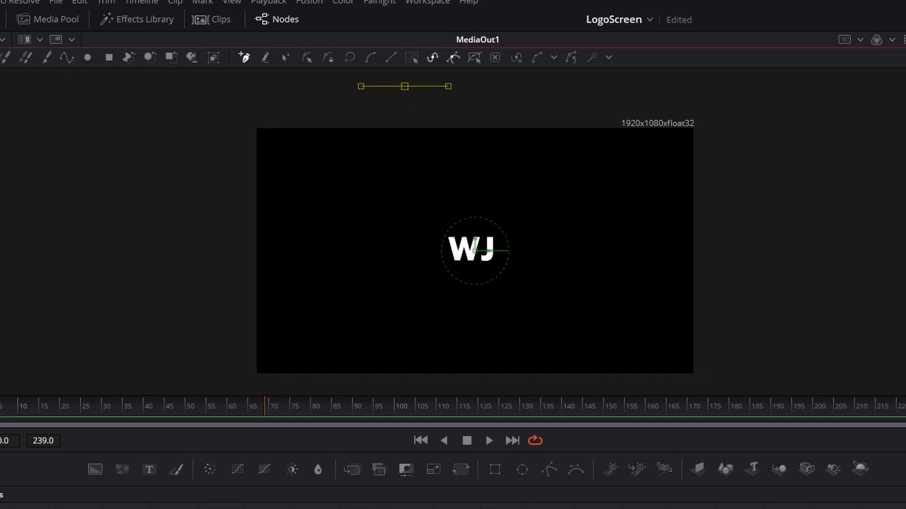
left_click_drag(475, 251, 473, 221)
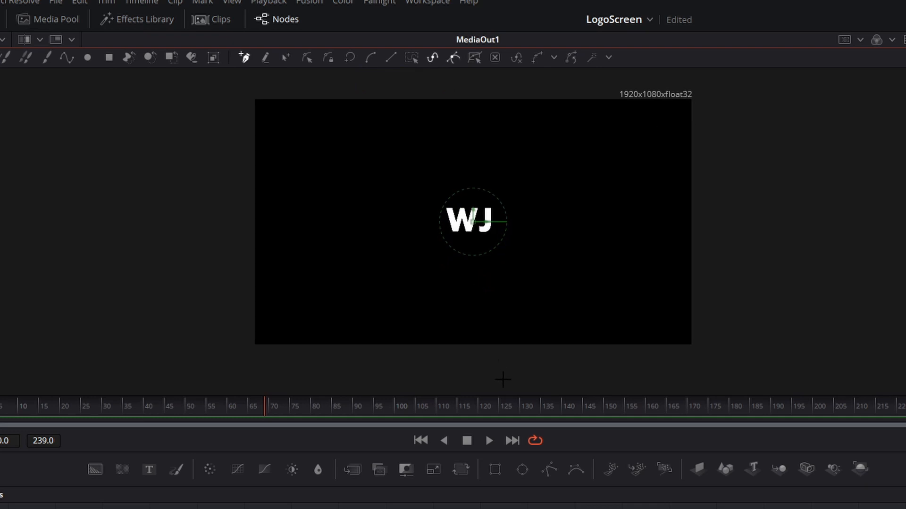
left_click(502, 379)
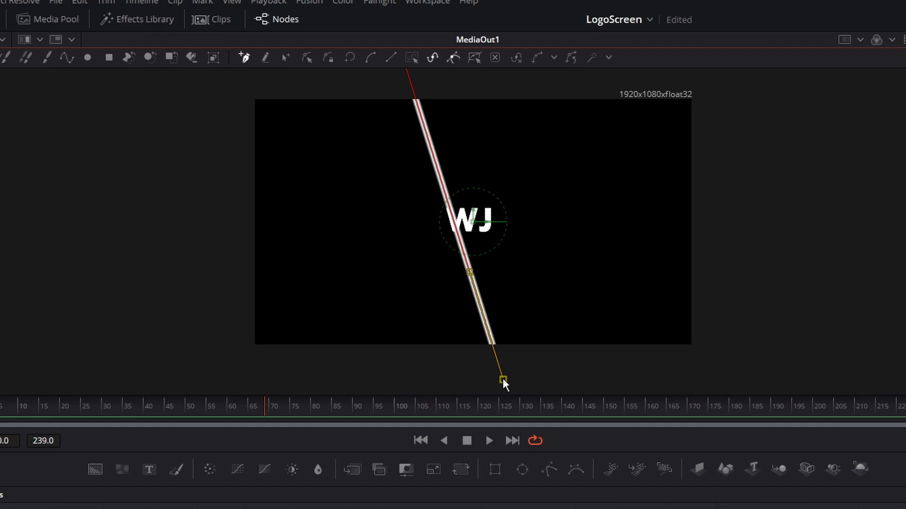
left_click_drag(503, 378, 499, 381)
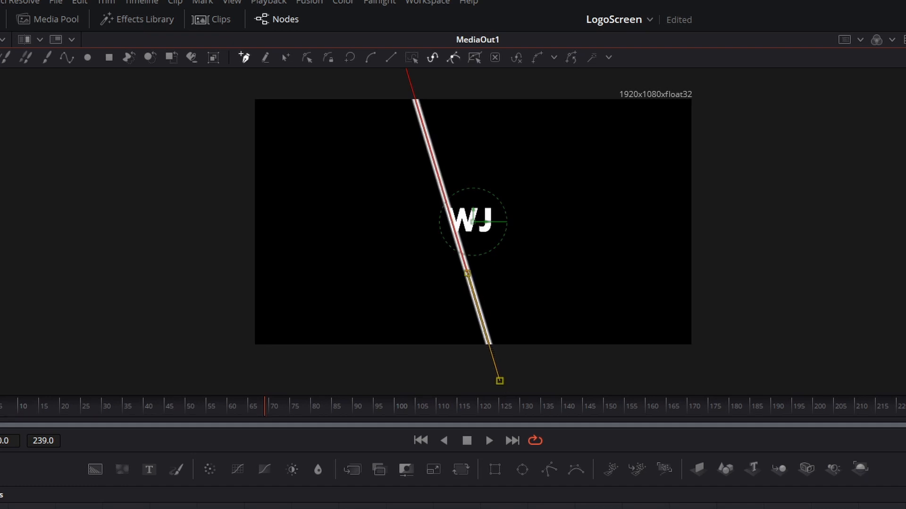
left_click_drag(492, 348, 493, 385)
left_click_drag(404, 96, 430, 69)
left_click_drag(496, 378, 494, 378)
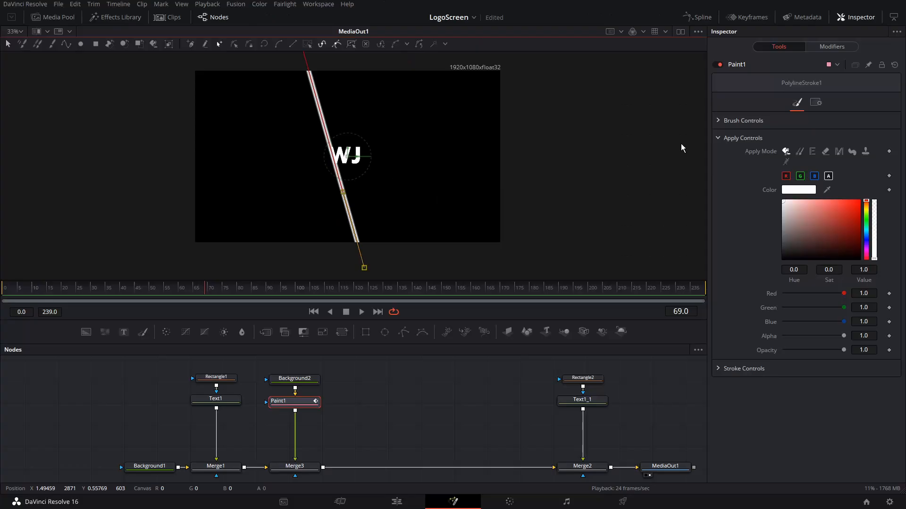
- Thin the brush, shorten Write On to a short dash, and colour the stroke saturated blue
left_click(718, 120)
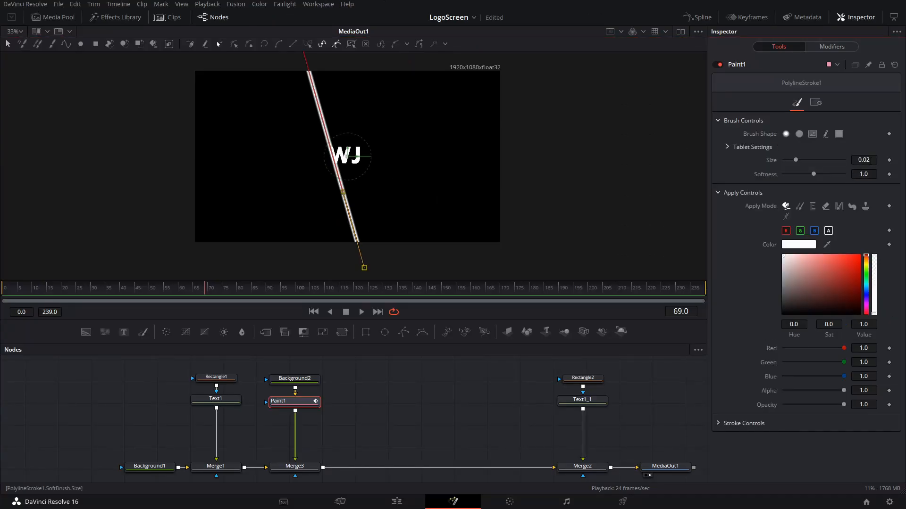
mouse_move(796, 160)
left_mouse_down()
mouse_move(759, 188)
mouse_move(793, 193)
mouse_move(768, 190)
left_mouse_up()
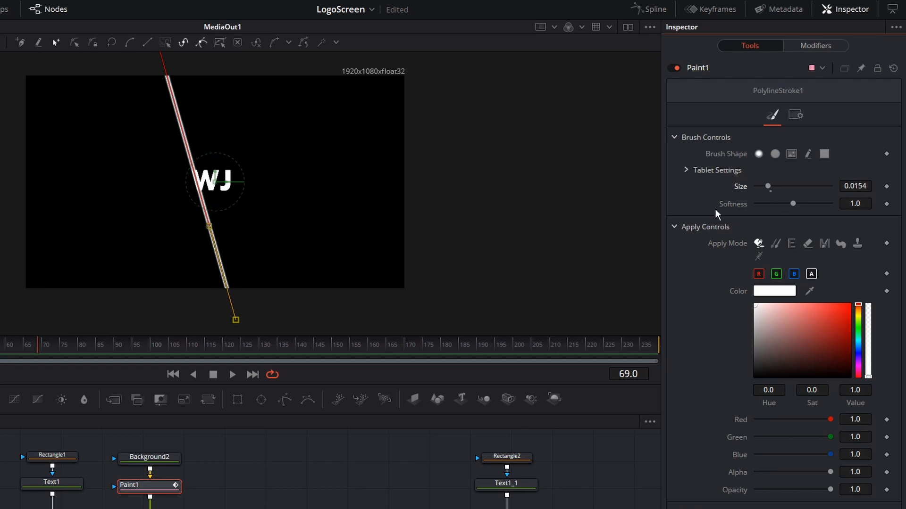
left_click(674, 140)
left_click(675, 445)
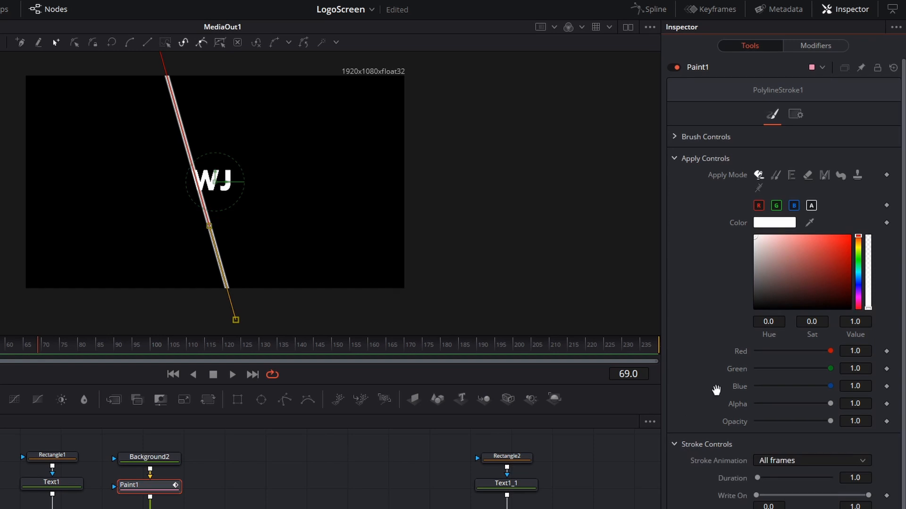
scroll(718, 390, "down", 1)
mouse_move(854, 458)
left_mouse_down()
mouse_move(769, 459)
mouse_move(849, 462)
mouse_move(803, 462)
left_mouse_up()
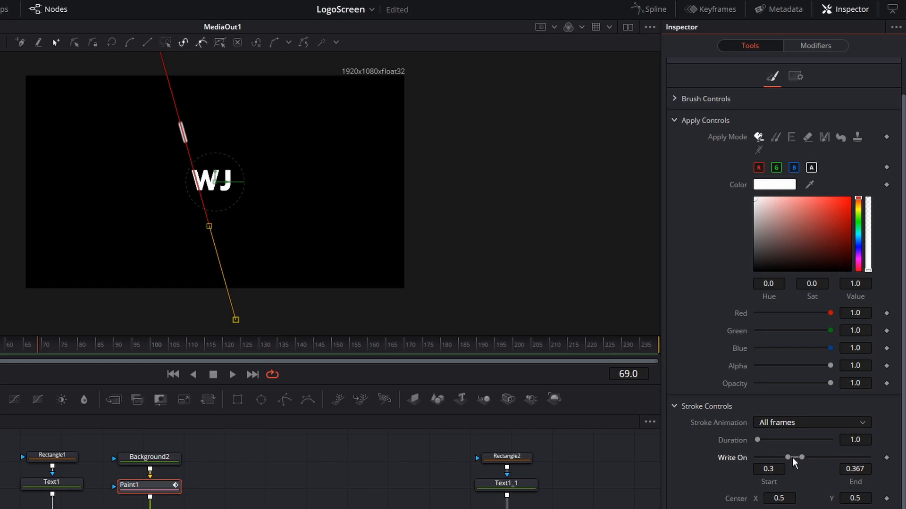
left_click(860, 214)
left_click(858, 240)
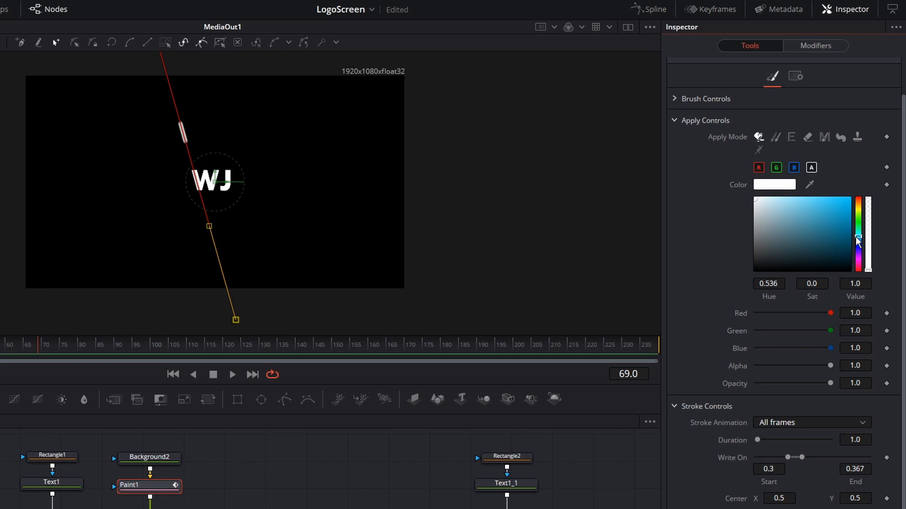
left_click(848, 208)
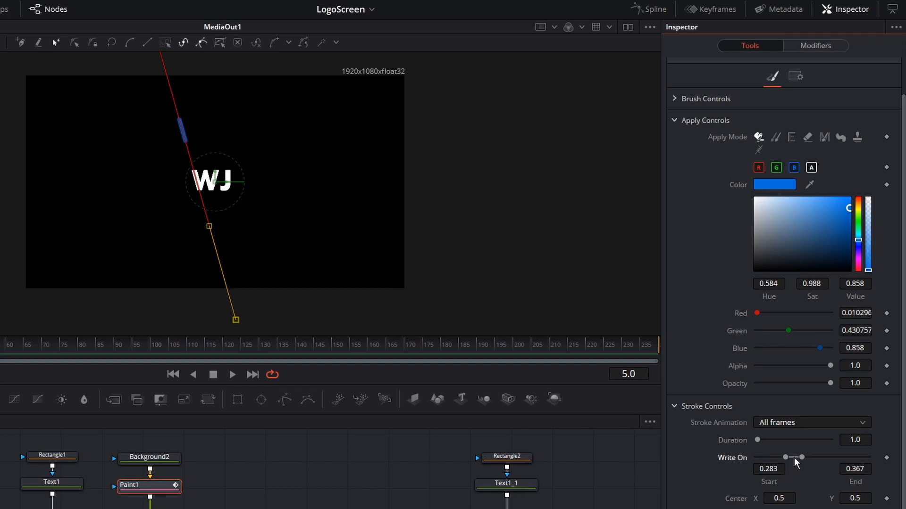
- Keyframe the Write On range so the blue dash travels to the end of the path
mouse_move(797, 462)
left_mouse_down()
mouse_move(767, 461)
mouse_move(870, 459)
mouse_move(756, 457)
left_mouse_up()
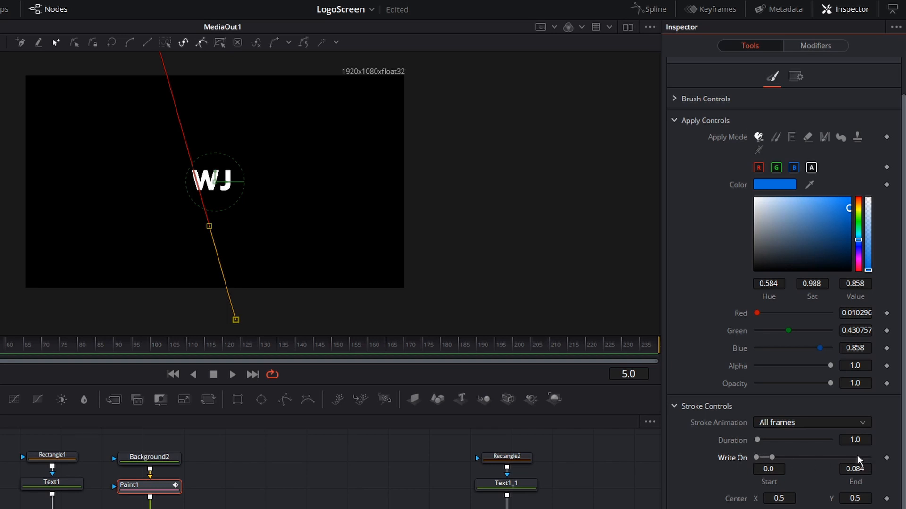
left_click(886, 458)
left_click_drag(764, 461, 862, 456)
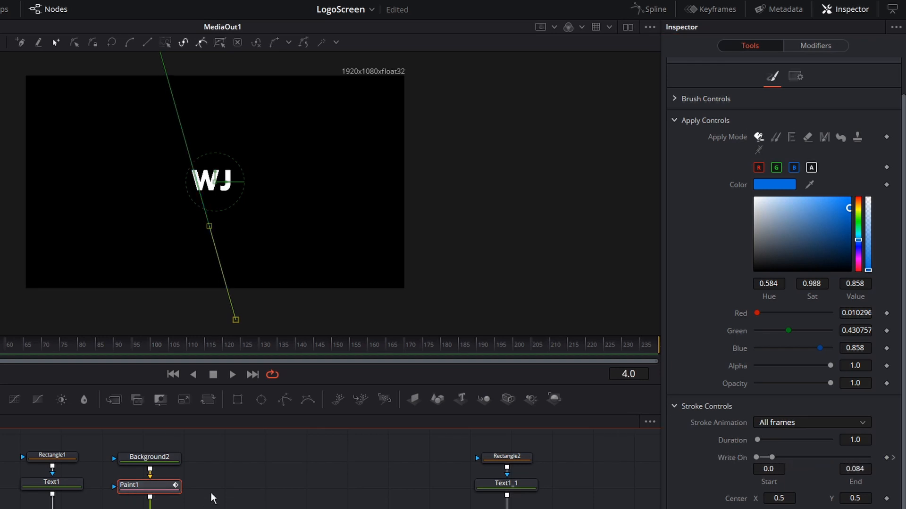
left_click(151, 493)
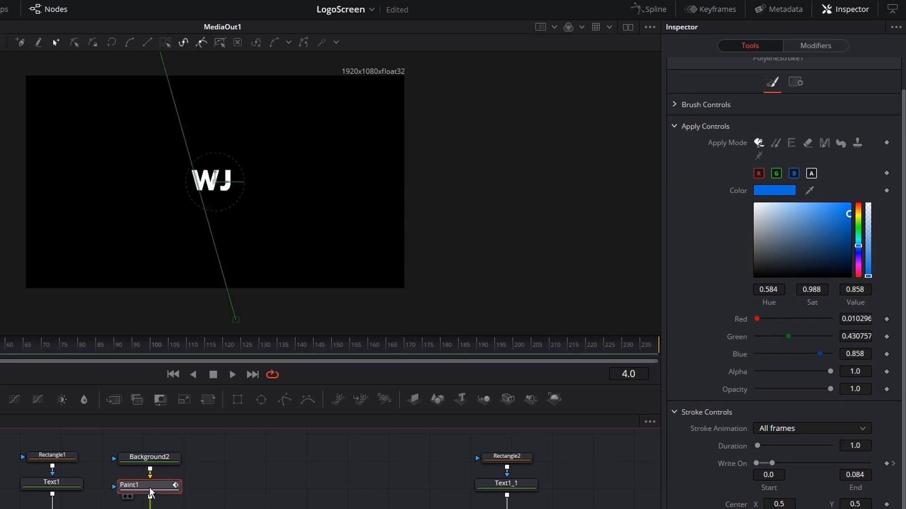
key("shift+space")
- Add a Glow node after Paint1 with Glow Size 35.4 and Glow 0.85
type("glow")
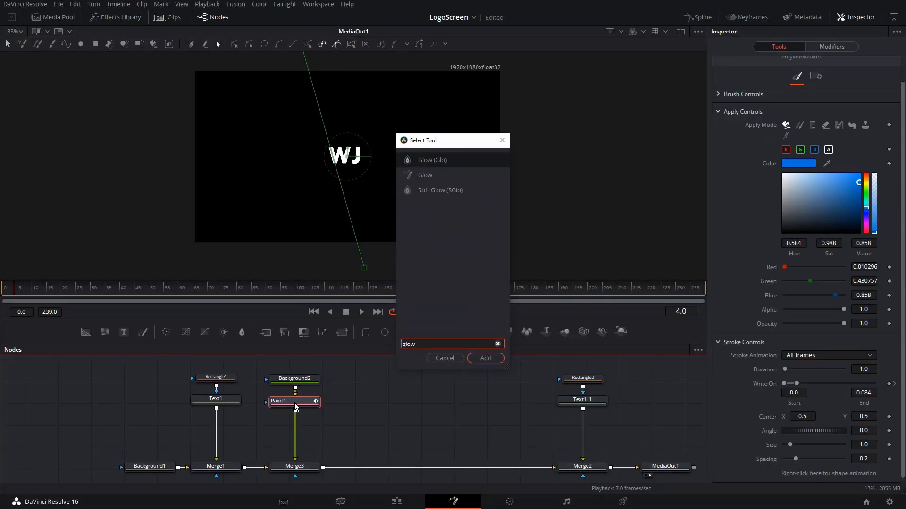
key("Return")
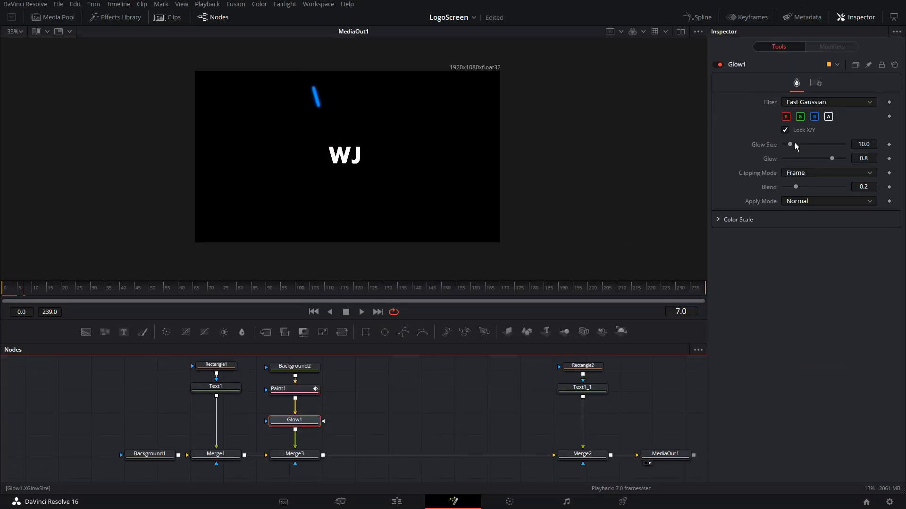
left_click_drag(791, 144, 802, 144)
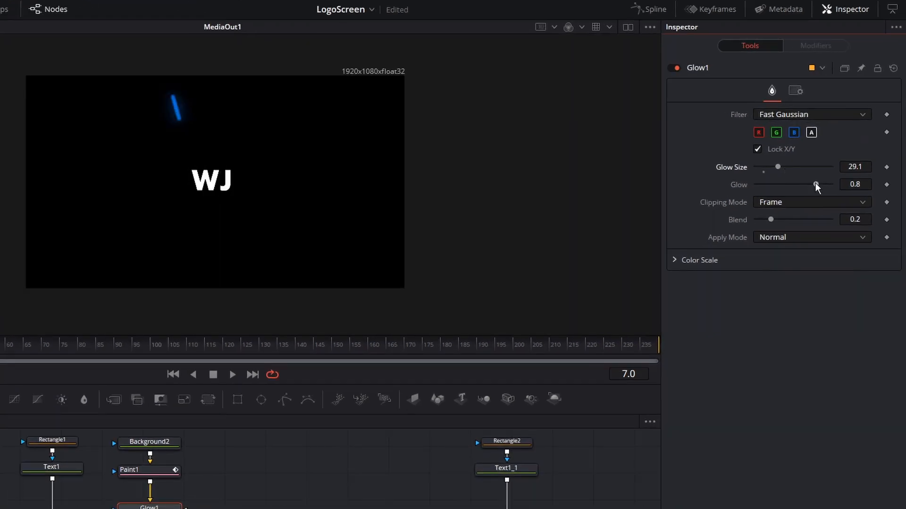
left_click_drag(815, 185, 782, 166)
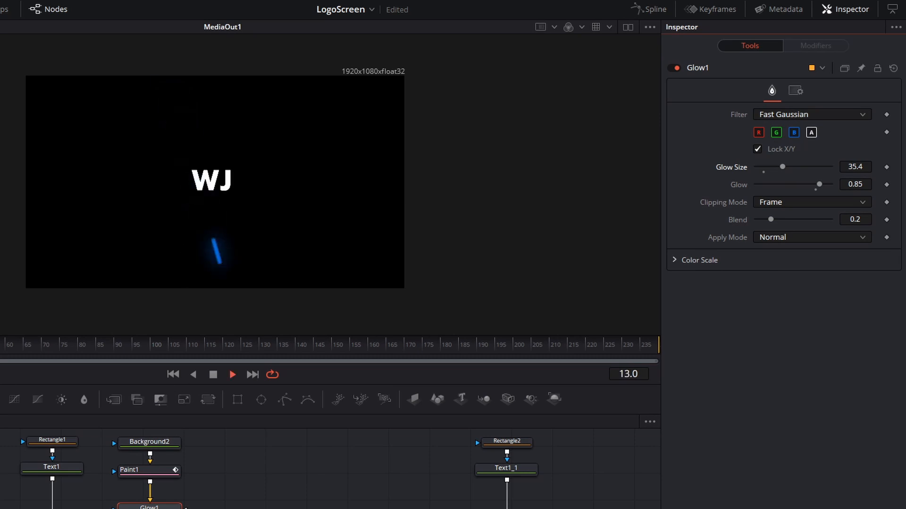
- Review Paint1's brush settings and Glow1, then select both Paint1 and Glow1 nodes
left_click(152, 469)
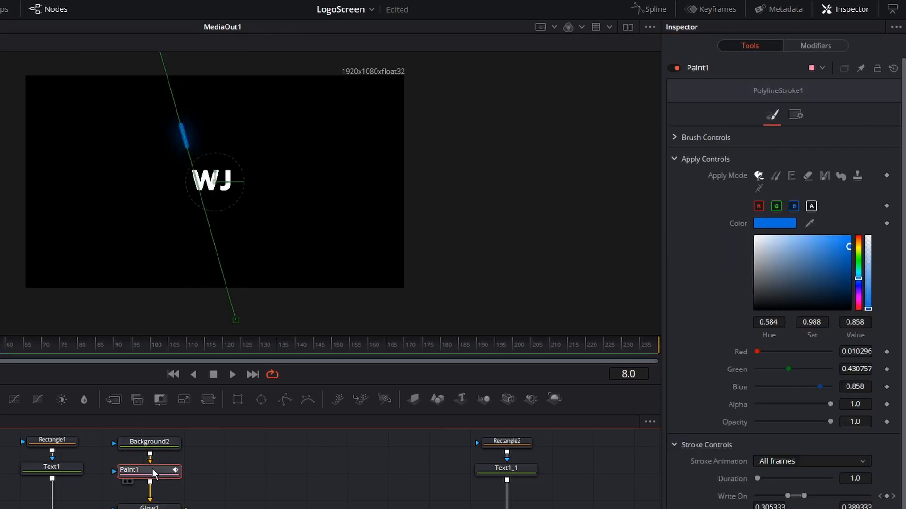
left_click(706, 138)
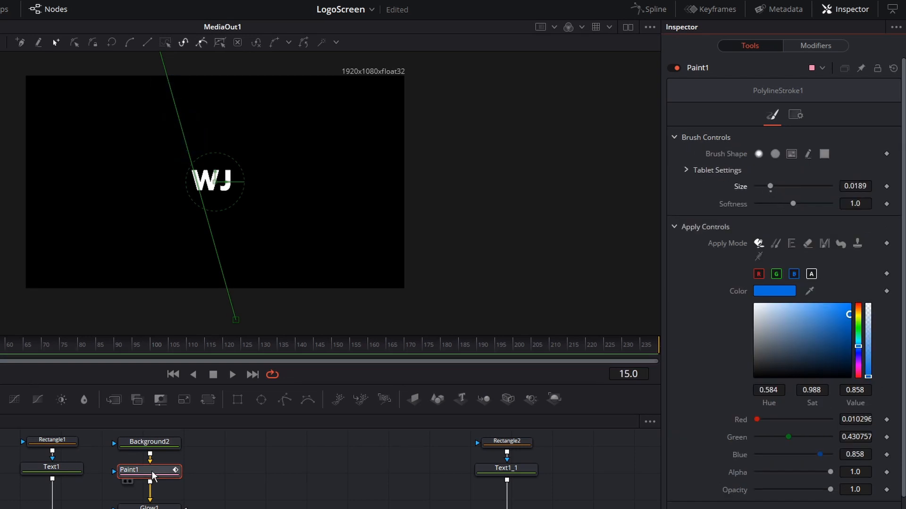
left_click(149, 505)
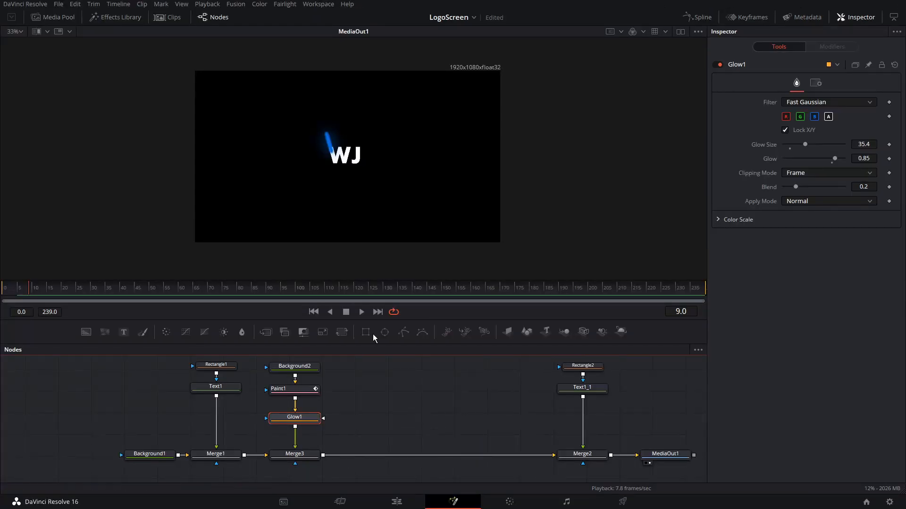
mouse_move(349, 432)
left_mouse_down()
mouse_move(264, 378)
mouse_move(250, 388)
left_mouse_up()
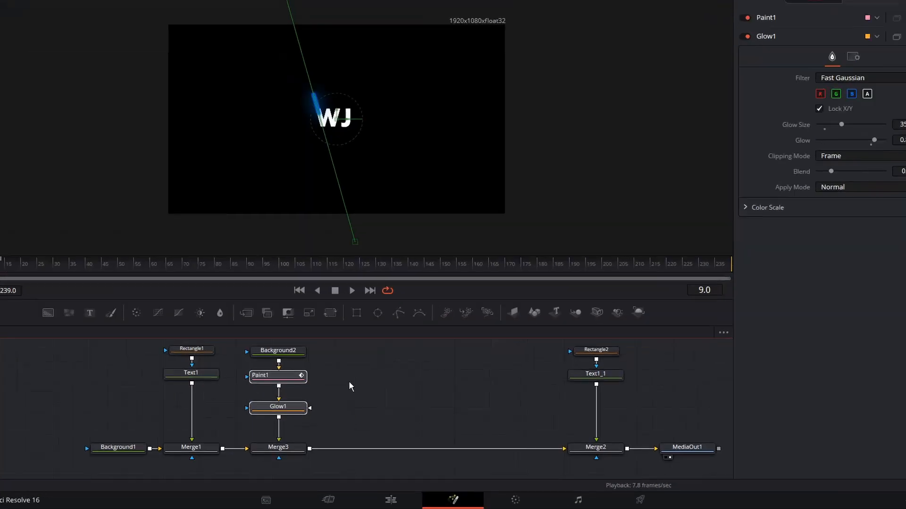
- Paste three copies of the Paint and Glow pair and place Background2 above them
left_click(328, 344)
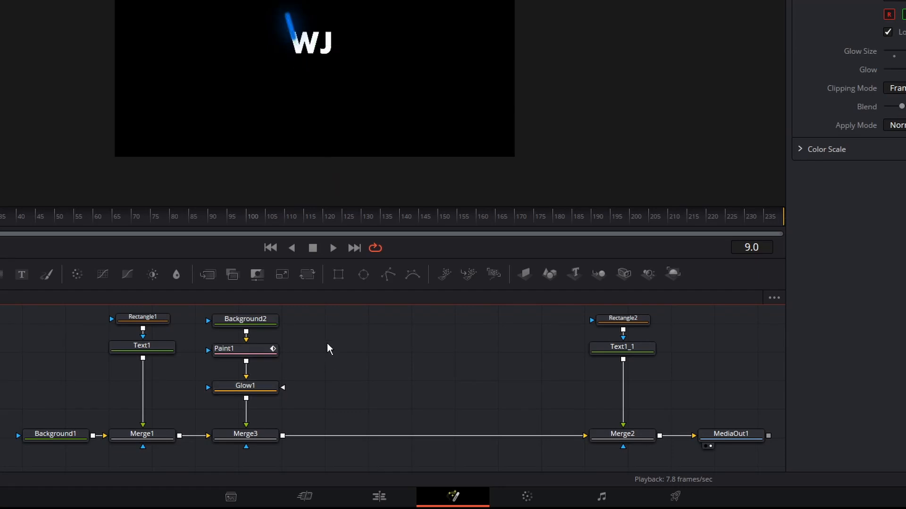
key("ctrl+v")
left_click_drag(327, 343, 339, 398)
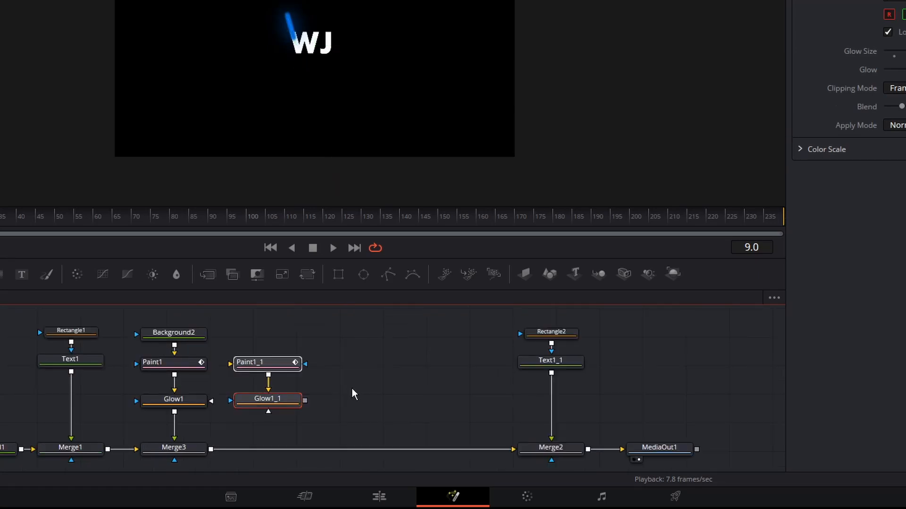
key("ctrl+v")
key("ctrl+v")
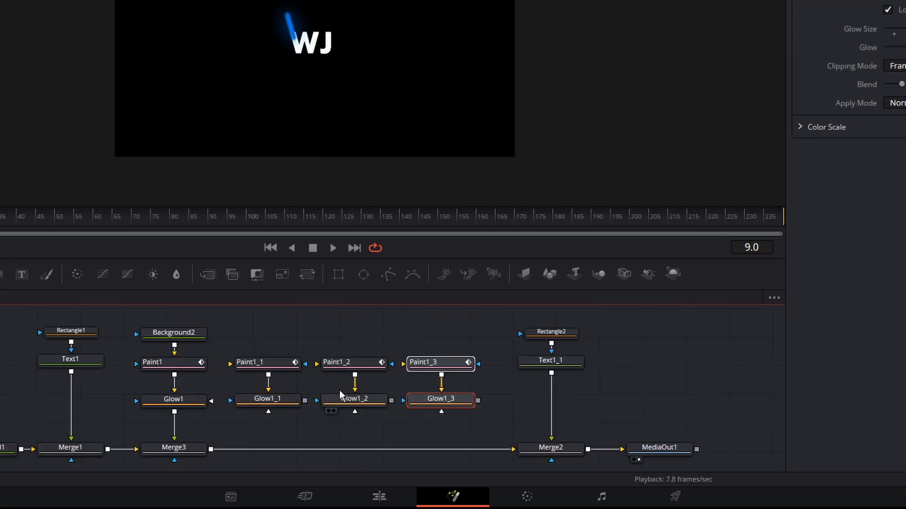
mouse_move(184, 338)
left_mouse_down()
mouse_move(274, 322)
mouse_move(255, 321)
mouse_move(245, 384)
left_mouse_up()
- Feed each Paint copy from Background2 and merge each Glow copy in via Merge4, Merge5 and Merge6
left_click_drag(253, 347, 329, 384)
left_click_drag(253, 347, 415, 384)
left_click_drag(397, 356, 399, 323)
left_click_drag(309, 394, 218, 440)
left_click_drag(394, 387, 308, 435)
left_click_drag(482, 386, 395, 435)
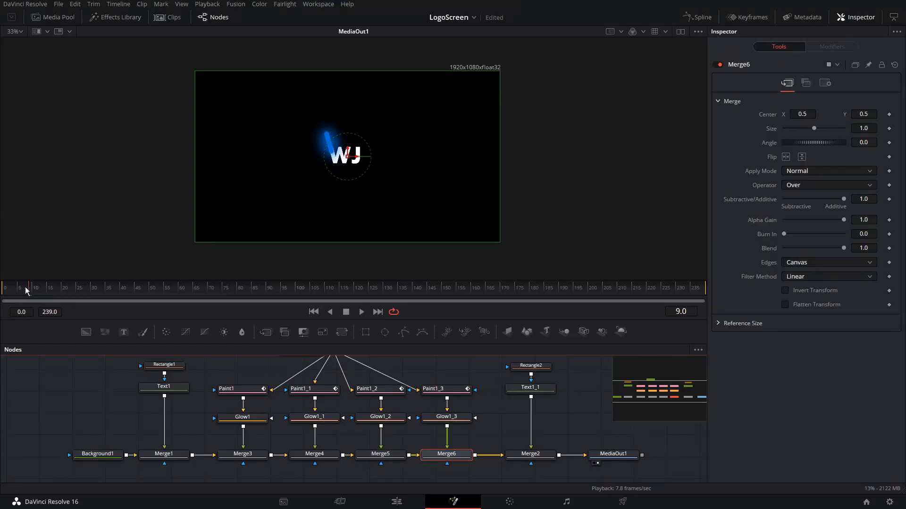
- Preview the streaks, then shift Merge4's centre and rotate it to -23.4°
key("space")
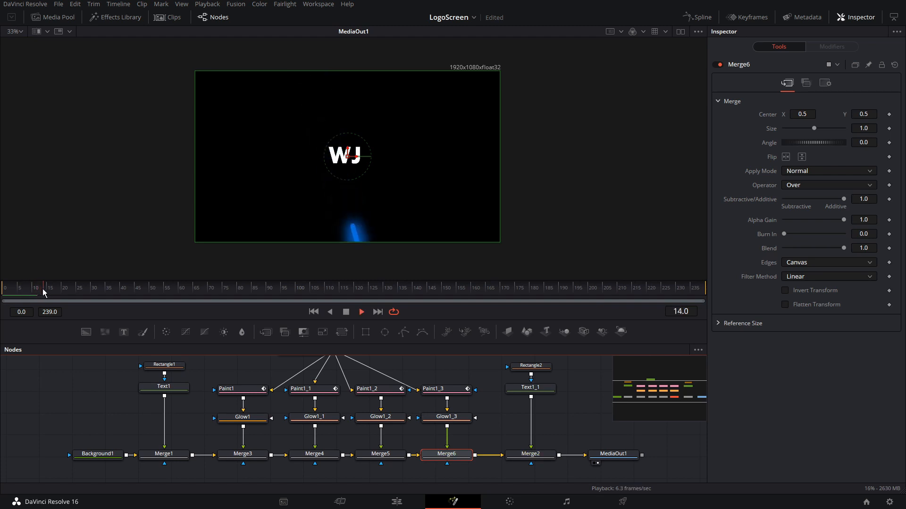
left_click_drag(43, 289, 21, 289)
key("space")
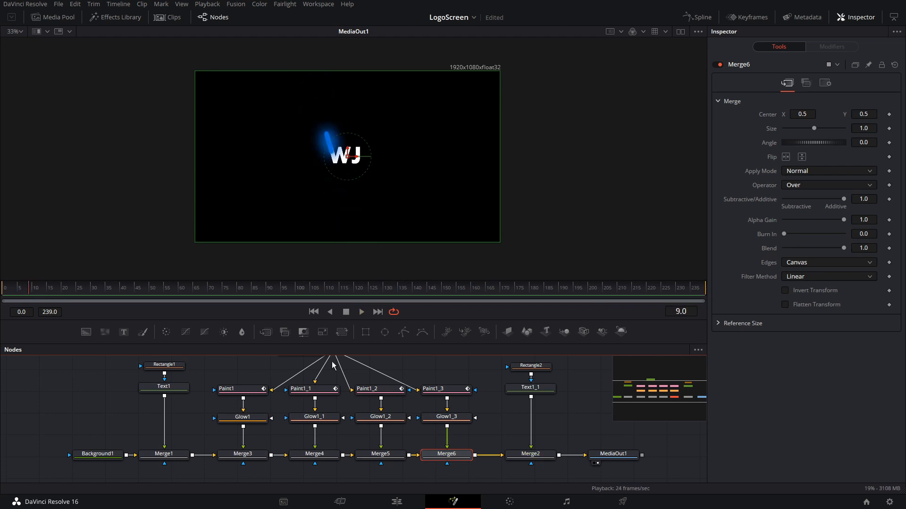
left_click(314, 457)
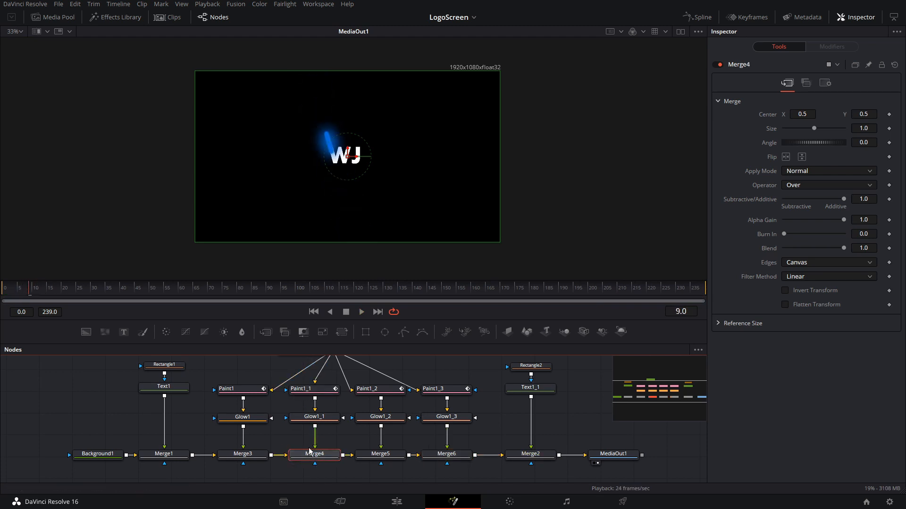
mouse_move(802, 114)
left_mouse_down()
mouse_move(822, 114)
mouse_move(811, 140)
mouse_move(797, 141)
mouse_move(787, 116)
left_mouse_up()
left_click_drag(811, 142, 805, 114)
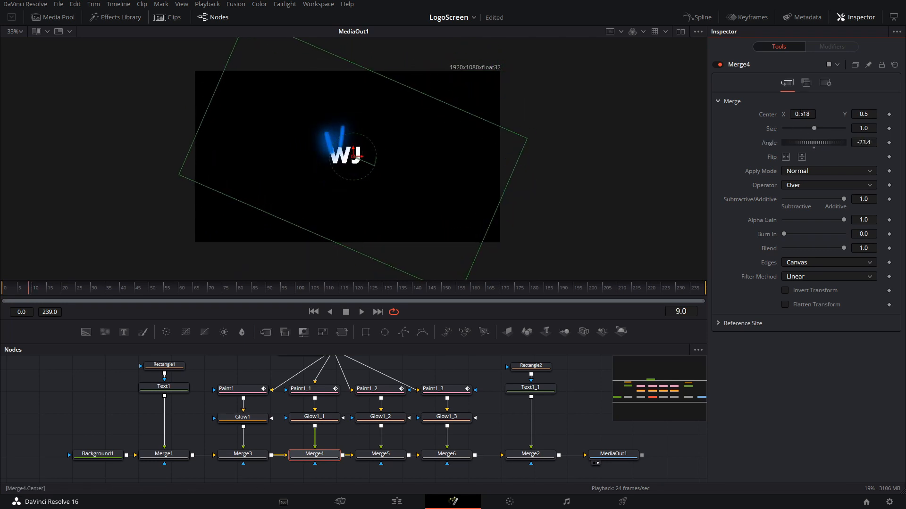
- Change the Paint1_1 stroke colour to pink
left_click(314, 389)
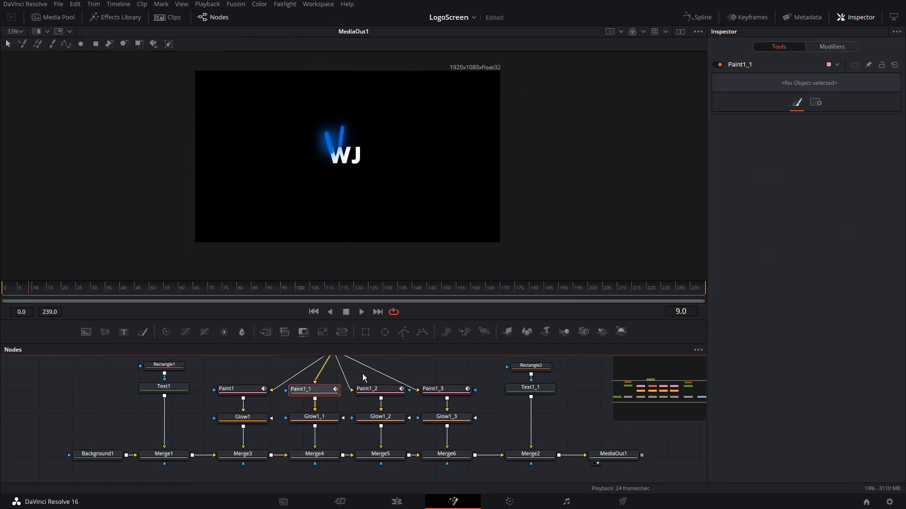
left_click(831, 47)
left_click(866, 252)
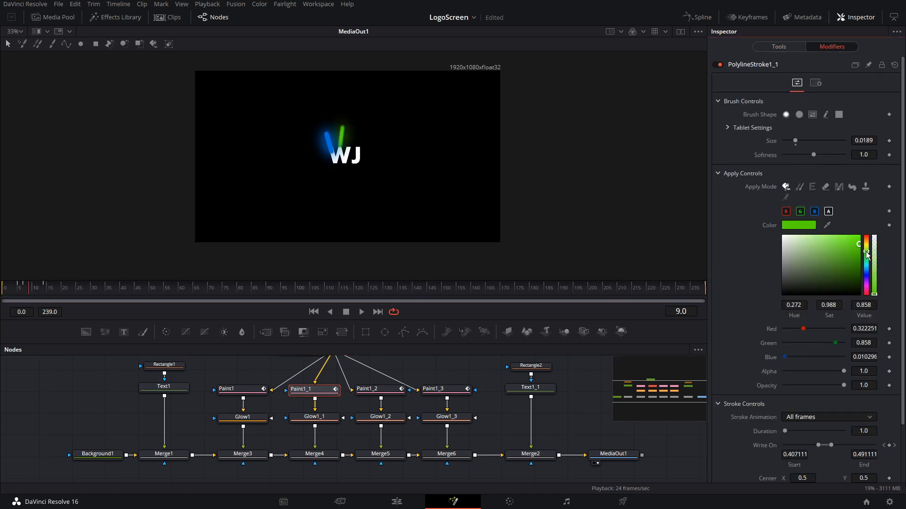
left_click_drag(867, 257, 866, 288)
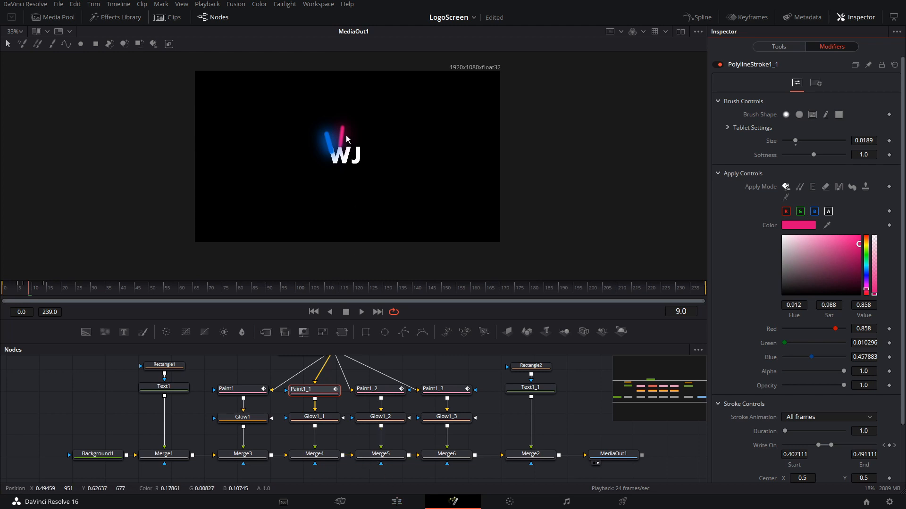
- Offset Merge5 to Center X 0.522 and rotate it to -7.8°
left_click(378, 458)
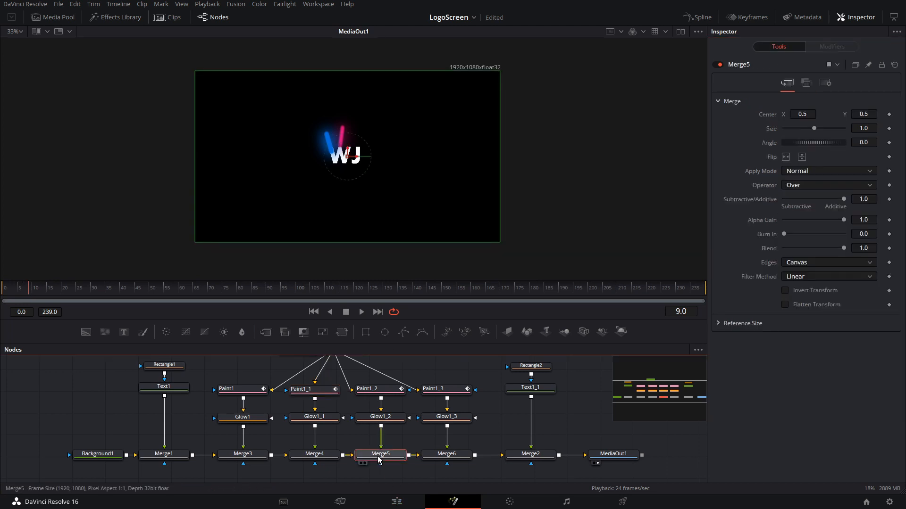
key("2")
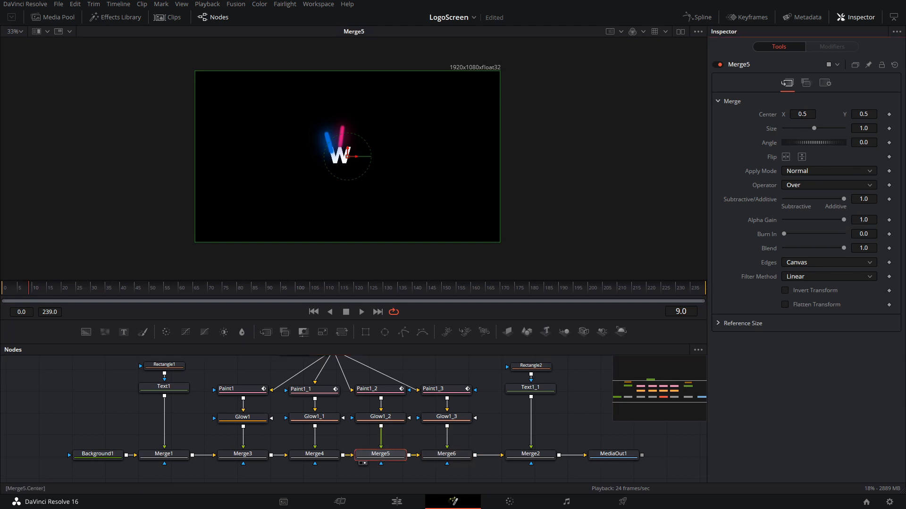
left_click_drag(802, 114, 814, 144)
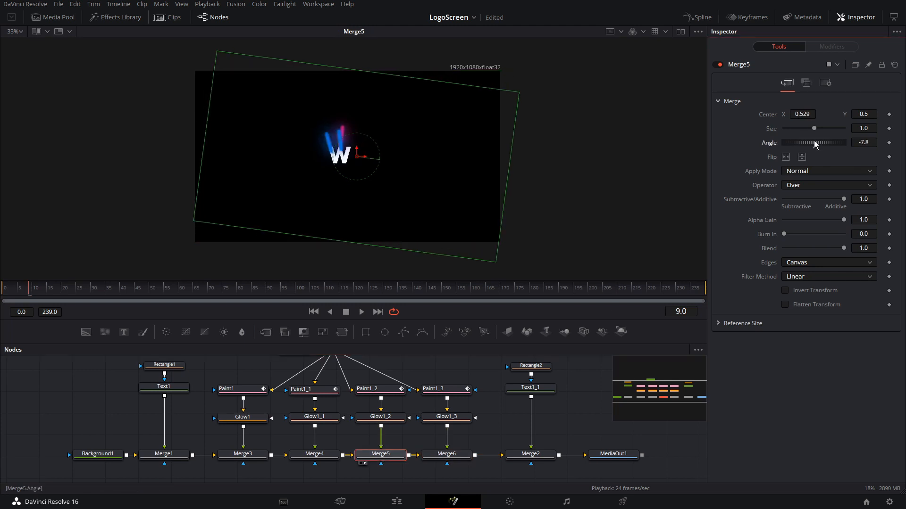
left_click_drag(805, 111, 802, 110)
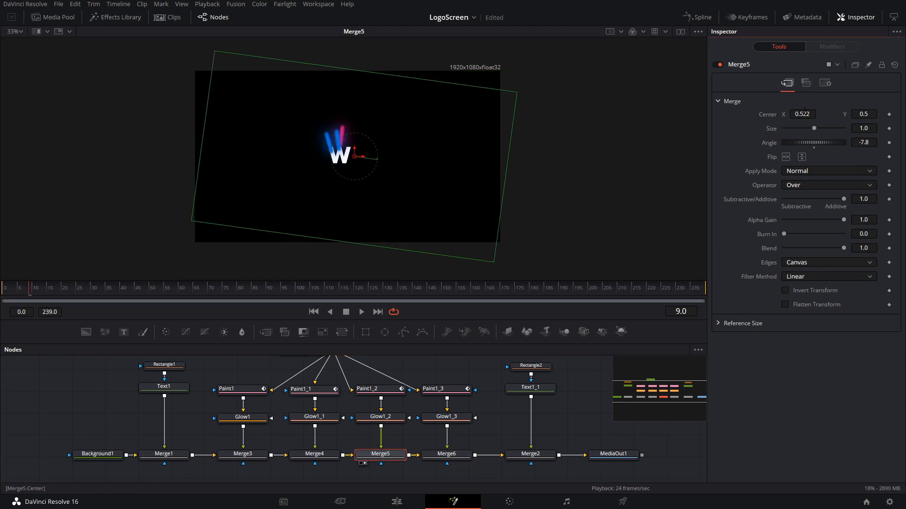
- Change the Paint1_2 stroke colour to green
left_click(372, 388)
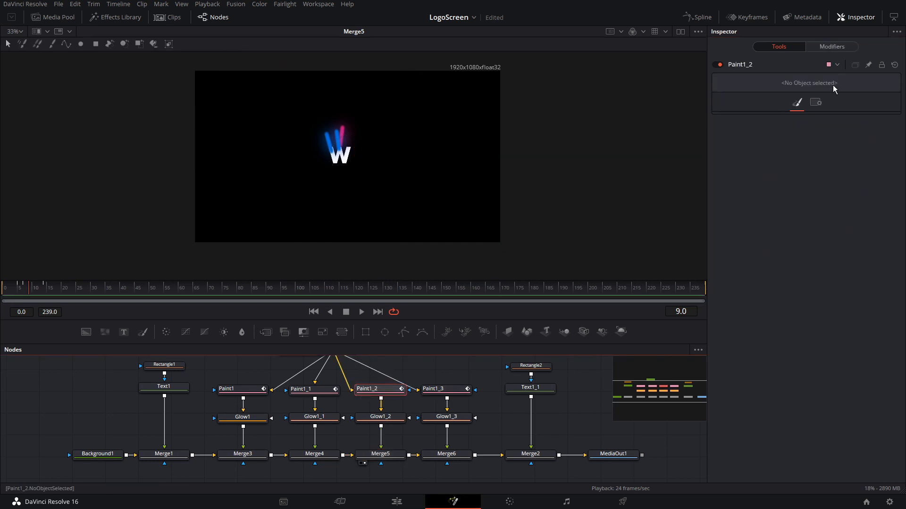
left_click(846, 50)
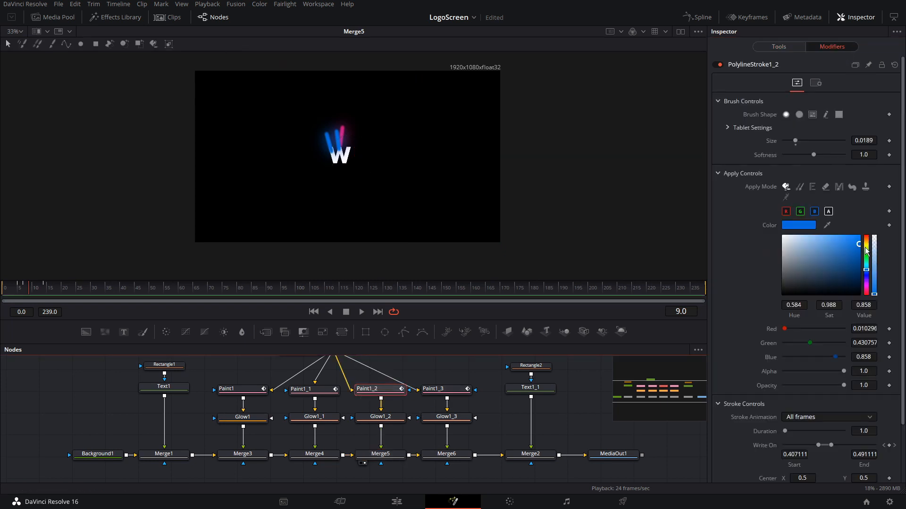
mouse_move(867, 252)
left_mouse_down()
mouse_move(868, 240)
mouse_move(871, 268)
mouse_move(867, 255)
left_mouse_up()
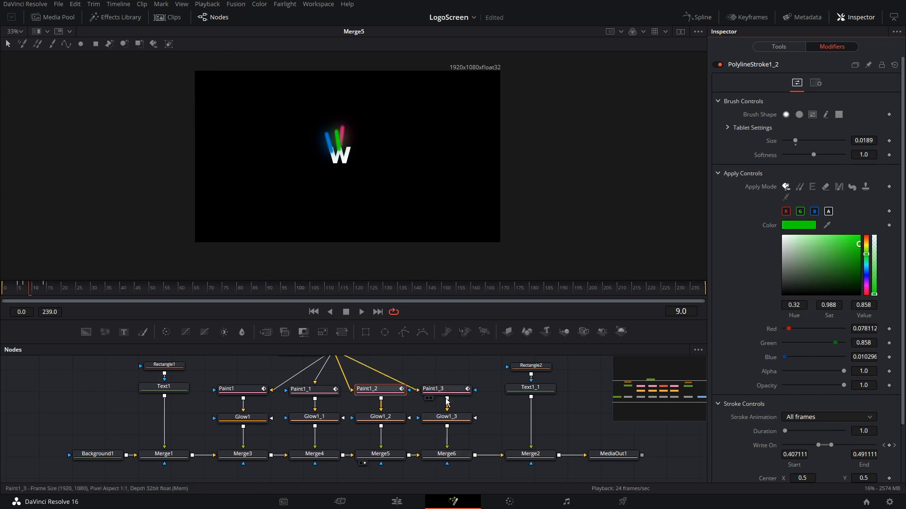
left_click(450, 456)
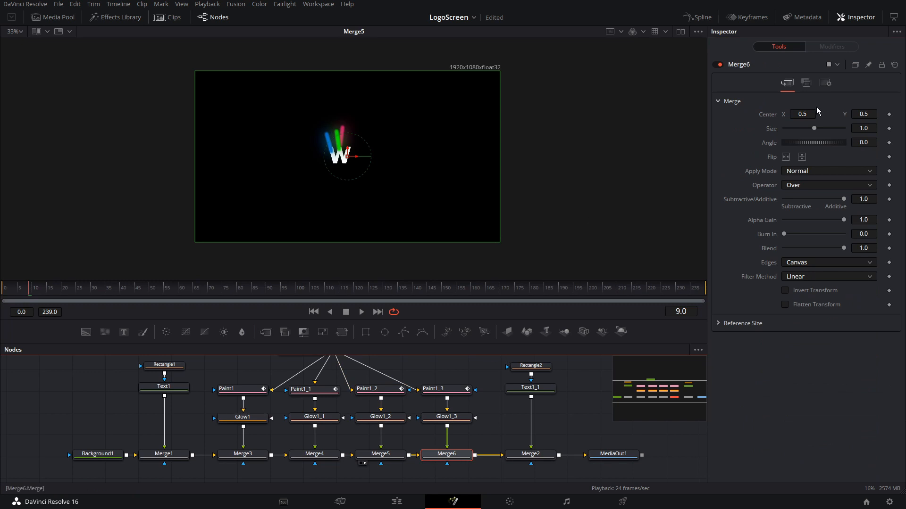
- Shift Merge6 to Center X 0.544 and rotate it to -31.3°
left_click_drag(810, 114, 809, 142)
left_click(457, 460)
key("2")
left_click_drag(814, 114, 803, 114)
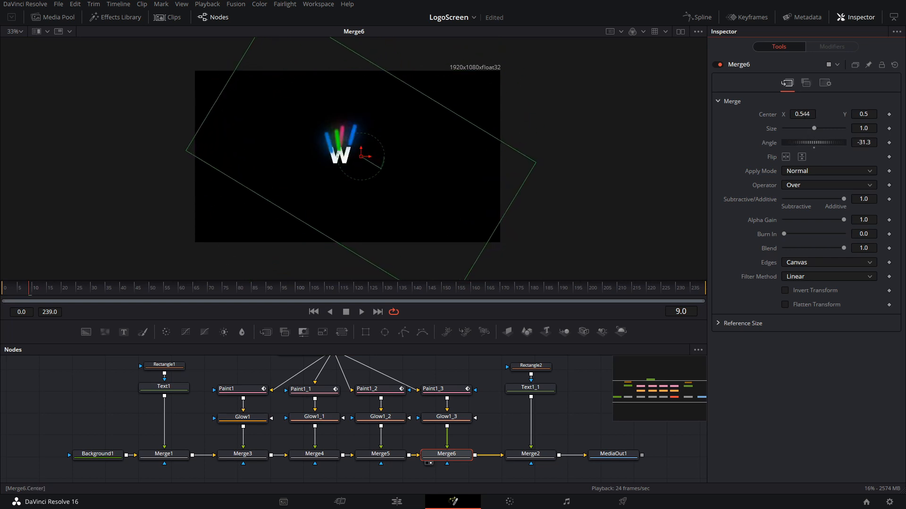
- Replay the early frames to preview the strokes, stopping at frame 7
left_click(19, 289)
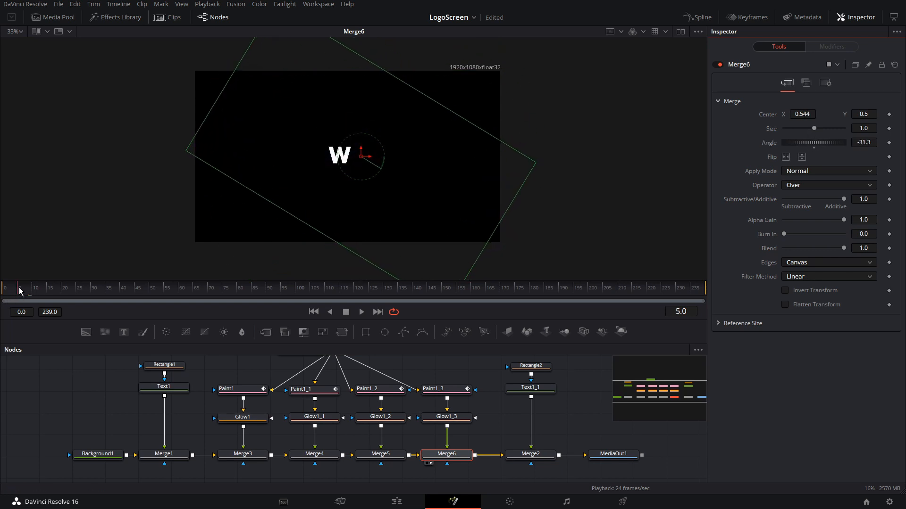
key("space")
left_click(18, 289)
key("space")
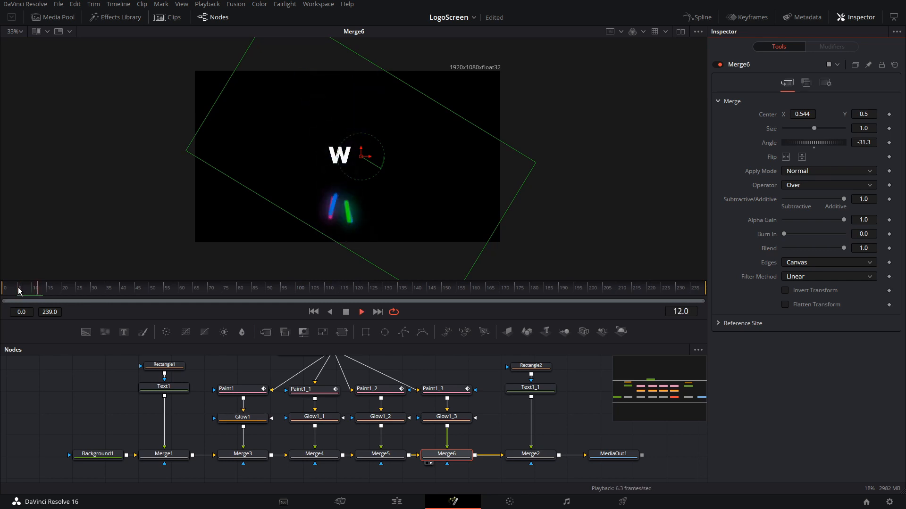
left_click(18, 288)
left_click_drag(19, 291, 28, 290)
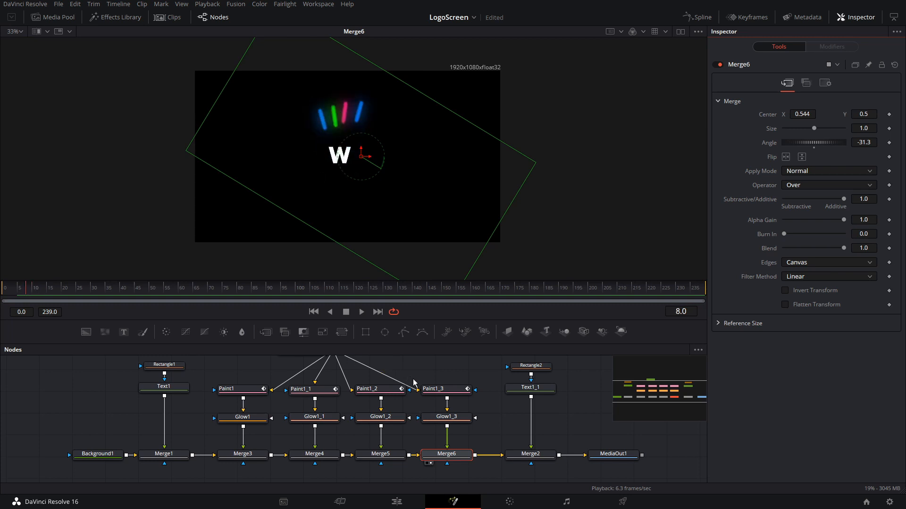
- Colour the Paint1_3 stroke orange and play back all four streaks from the start
left_click(439, 389)
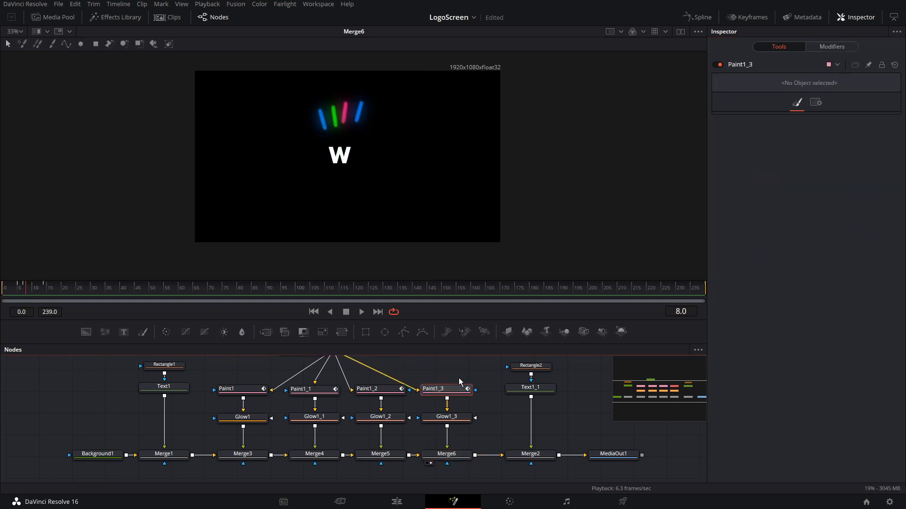
left_click(832, 46)
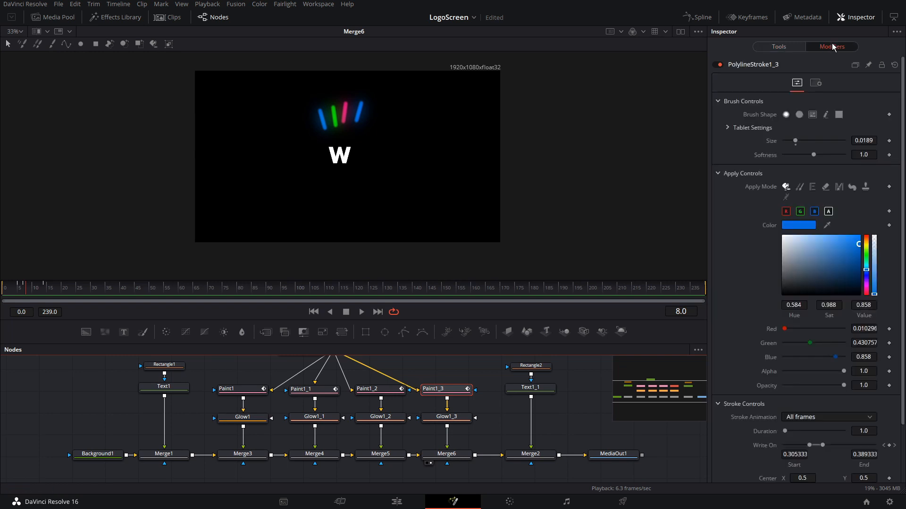
left_click(866, 242)
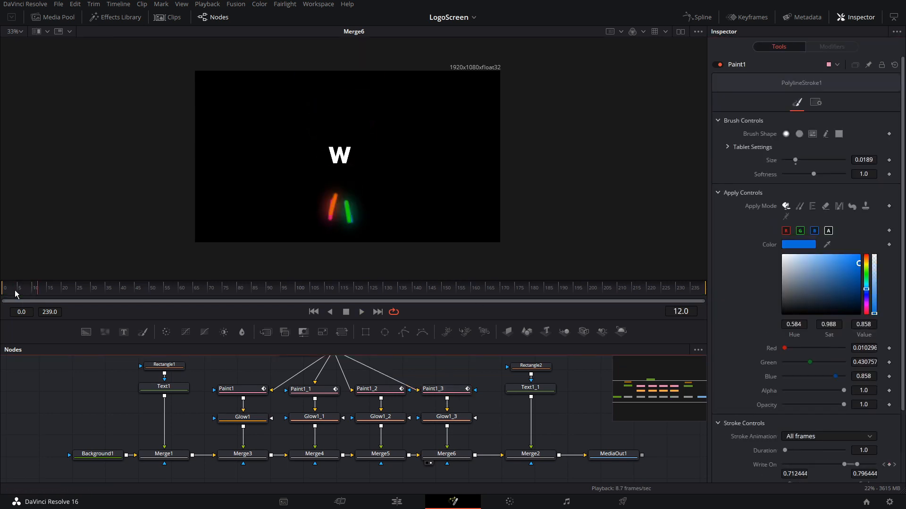
left_click(13, 295)
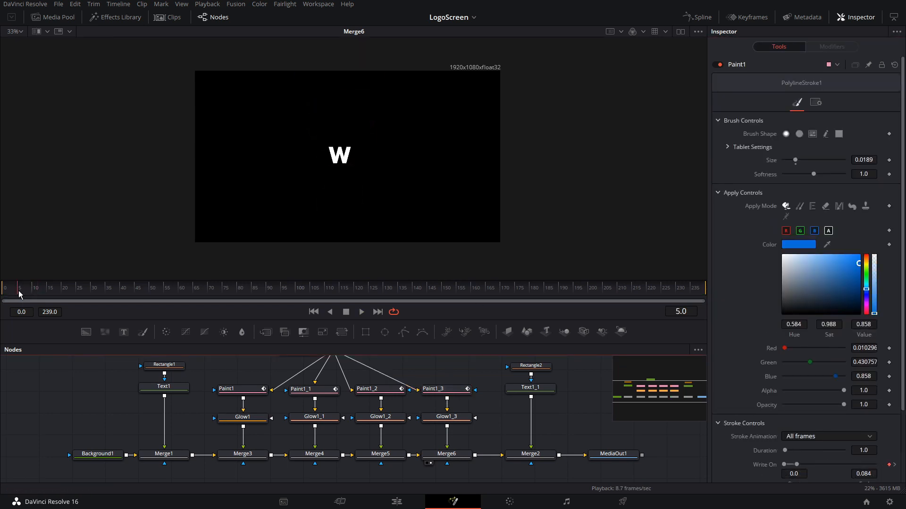
left_click_drag(19, 293, 22, 293)
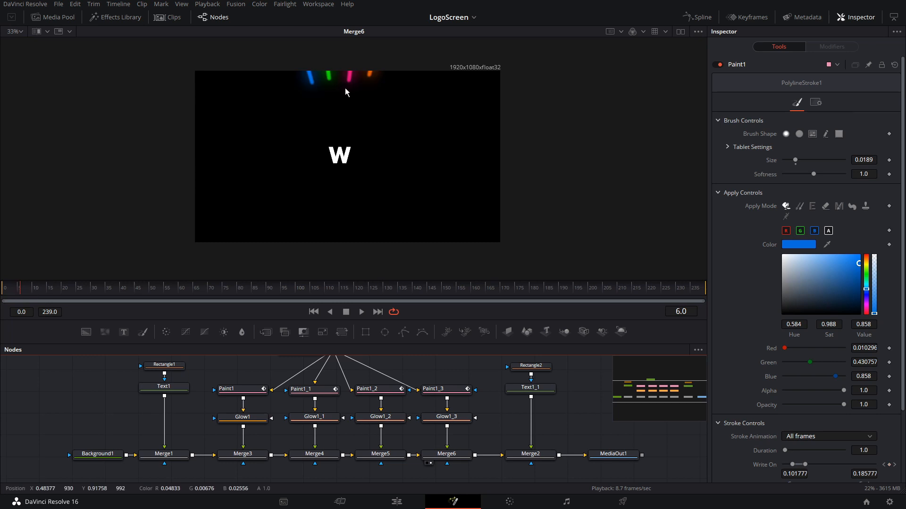
key("space")
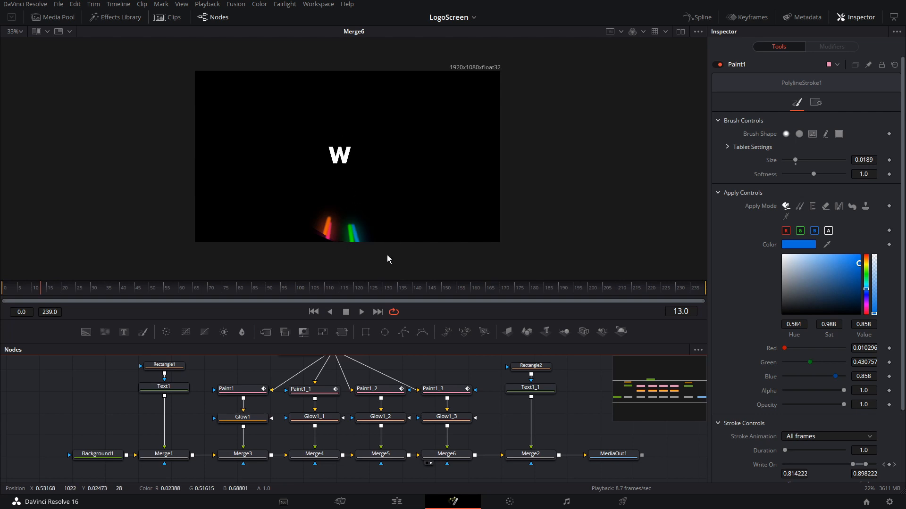
left_click(315, 395)
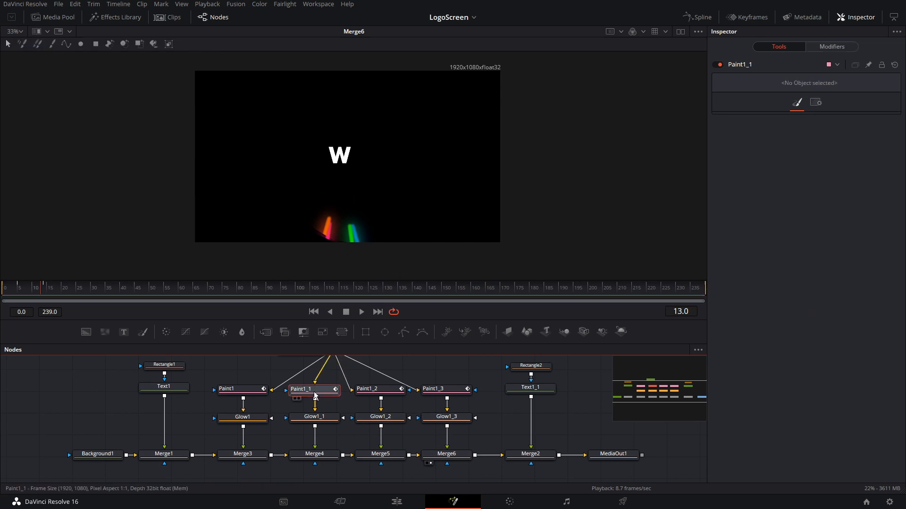
- Show Paint1_1's Start and End write-on curves fitted in a full-width Spline editor
left_click(698, 21)
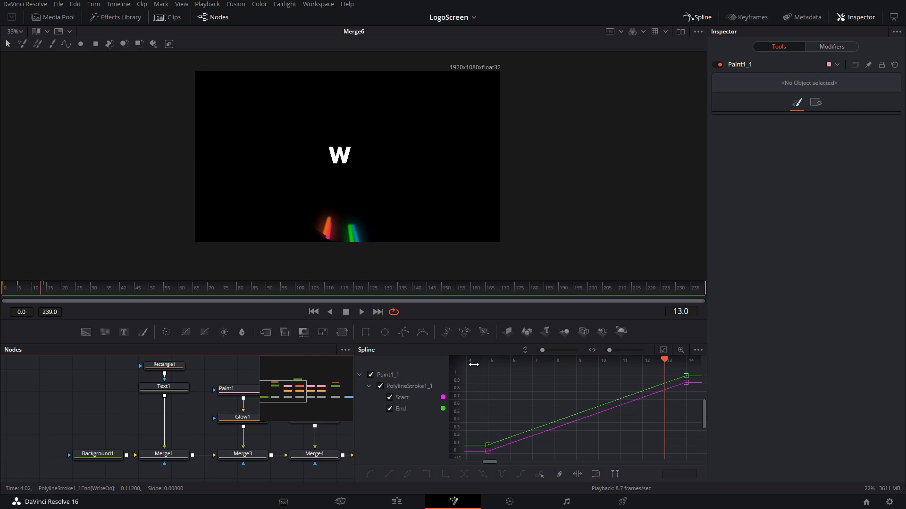
left_click(698, 350)
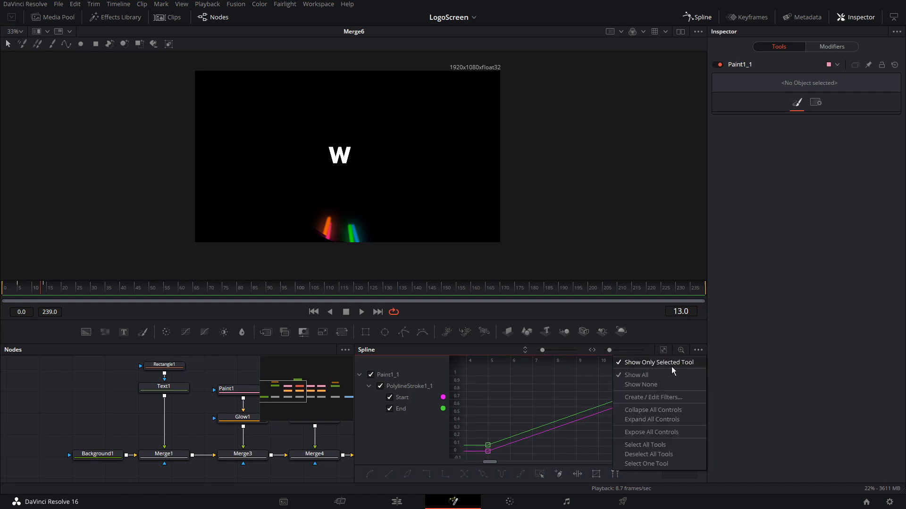
left_click(555, 379)
left_click(238, 393)
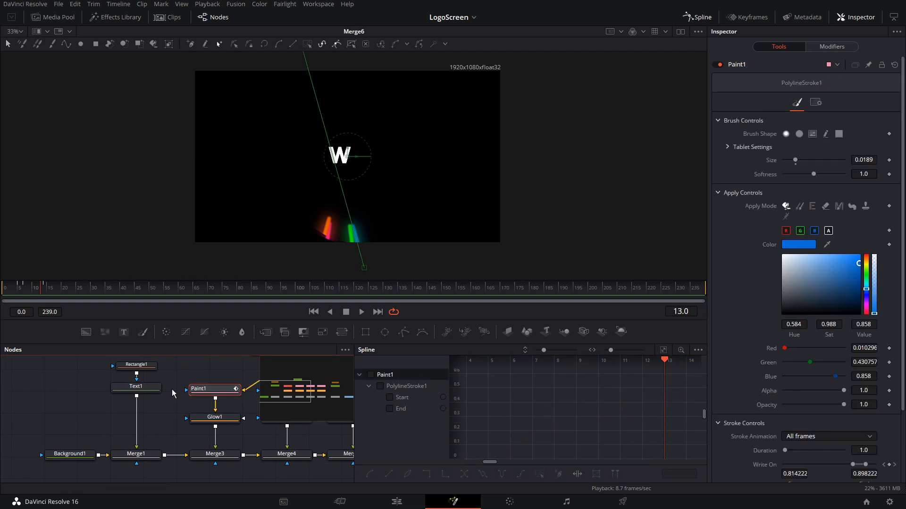
left_click(147, 391)
left_click(216, 392)
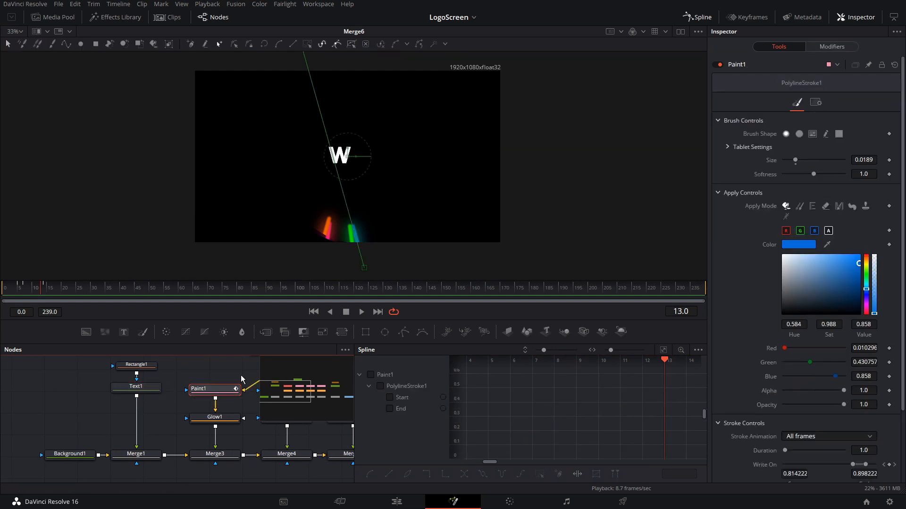
left_click_drag(241, 378, 155, 378)
left_click(214, 391)
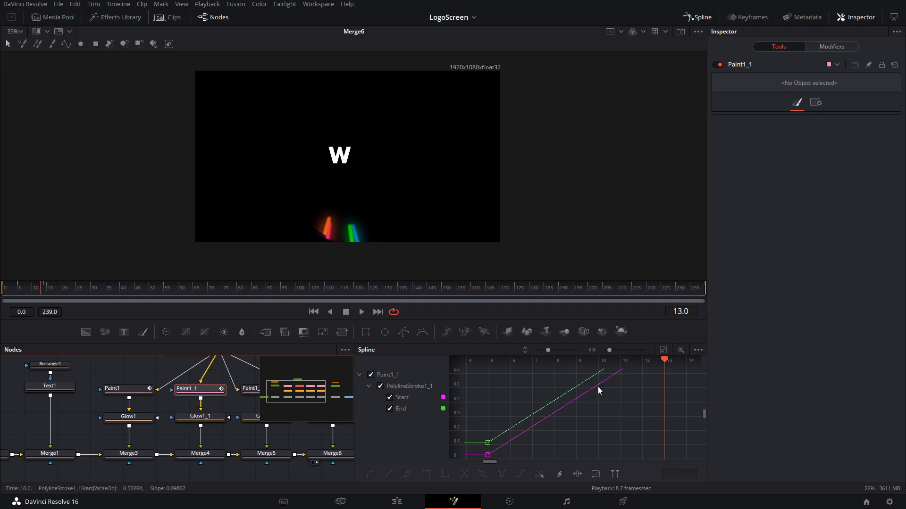
left_click(893, 17)
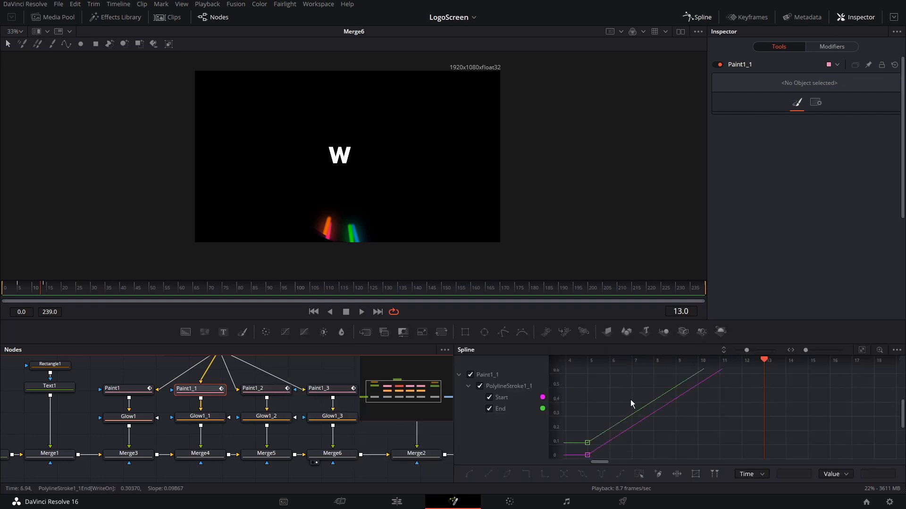
left_click(861, 352)
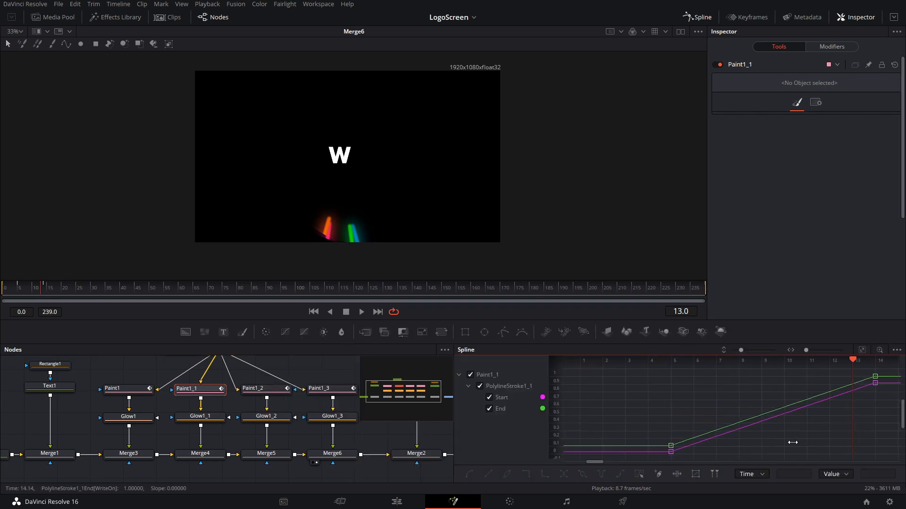
- Time-stretch Paint1_1's write-on keyframes to run from about frame 13 to 21
left_click_drag(793, 443, 744, 443)
left_click_drag(747, 401, 672, 401)
mouse_move(817, 369)
left_mouse_down()
mouse_move(631, 463)
mouse_move(617, 461)
left_mouse_up()
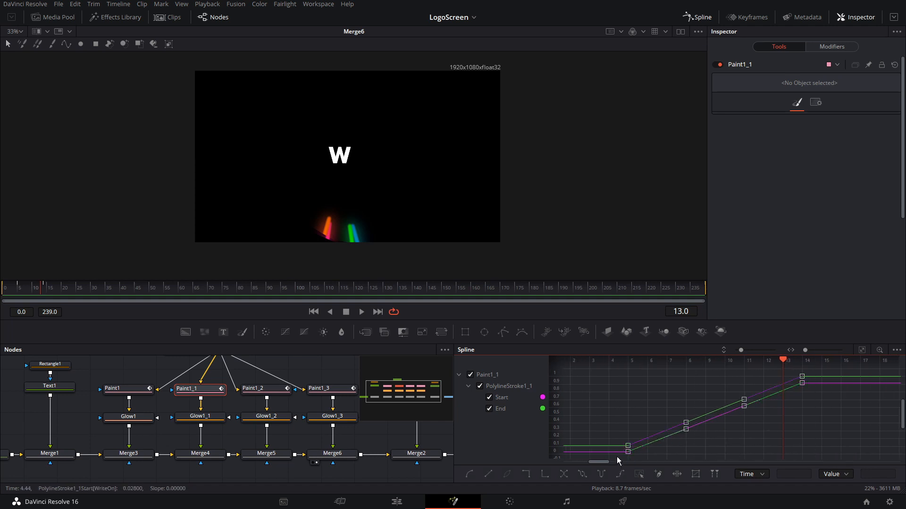
left_click(695, 475)
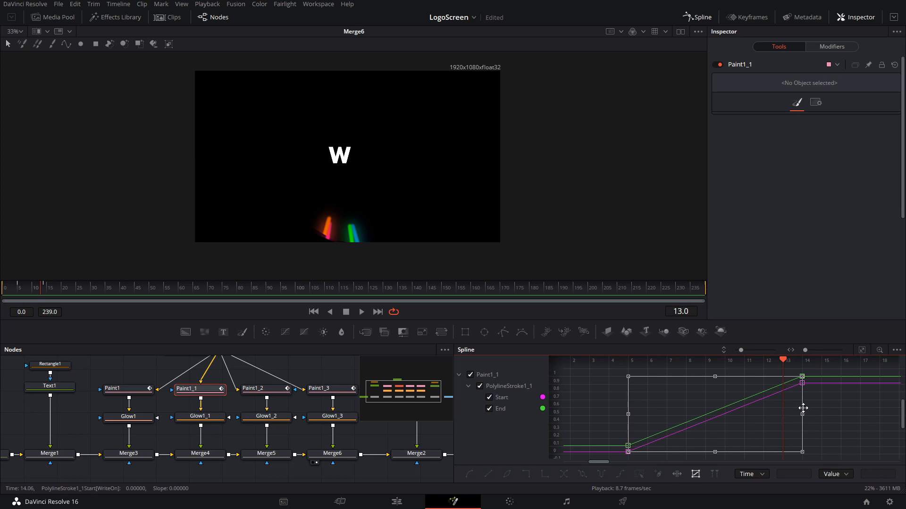
left_click_drag(803, 409, 872, 410)
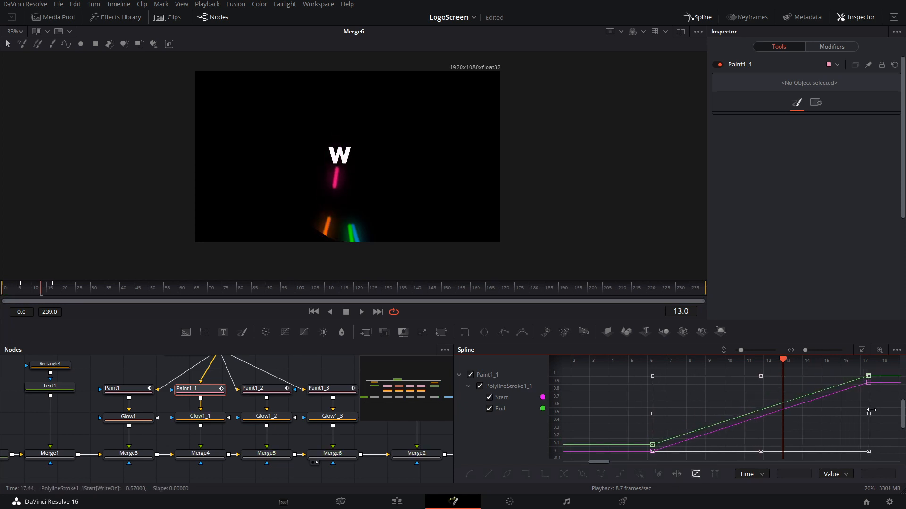
left_click_drag(653, 414, 785, 414)
left_click_drag(727, 406, 595, 406)
left_click_drag(741, 414, 825, 414)
left_click(696, 474)
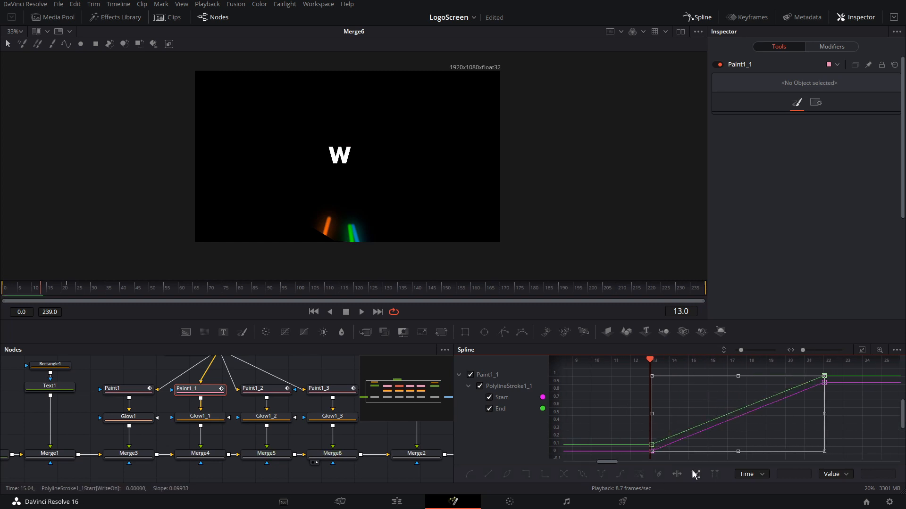
- Play back the animation and check the pink stroke at frame 21
left_click(35, 289)
key("space")
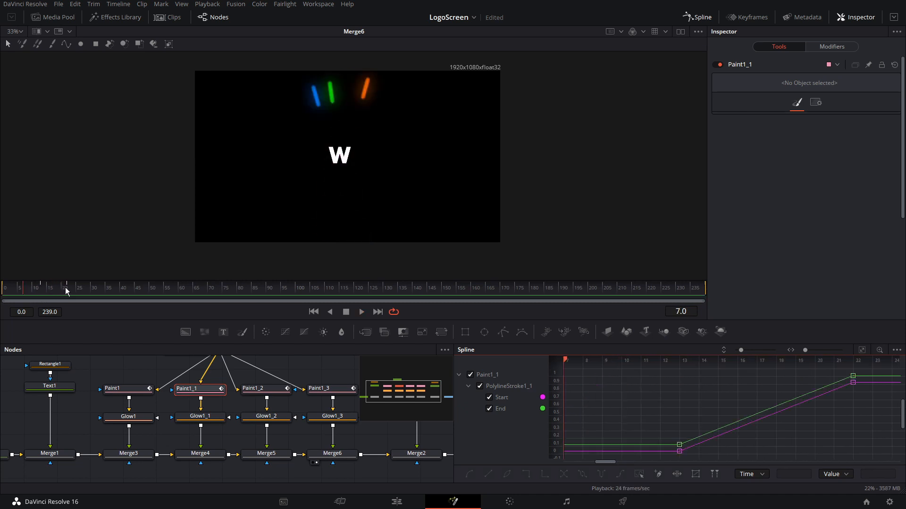
left_click(67, 290)
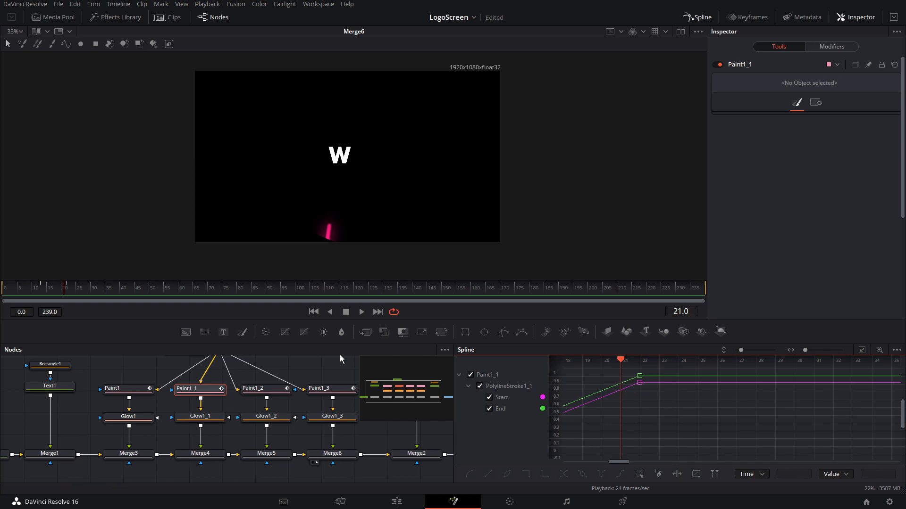
left_click(264, 389)
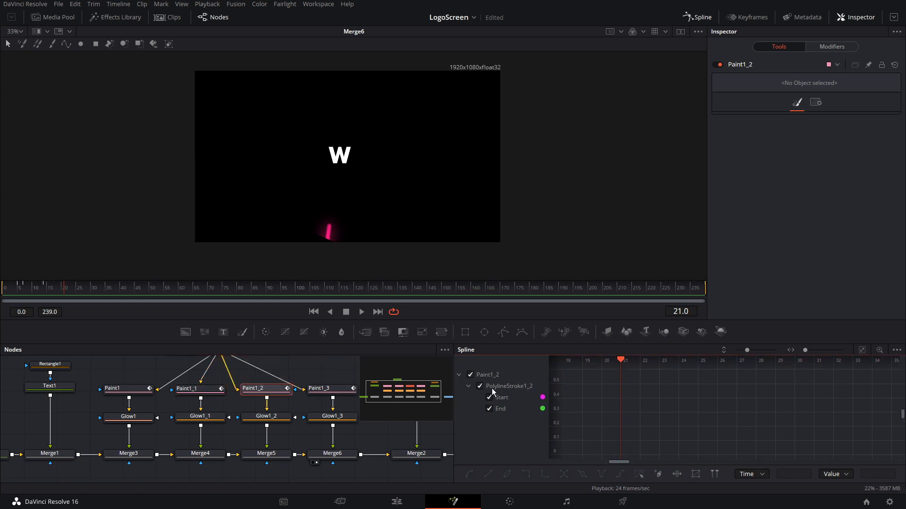
- Shift Paint1_2's write-on keyframes later and stretch its ramp longer
left_click(862, 350)
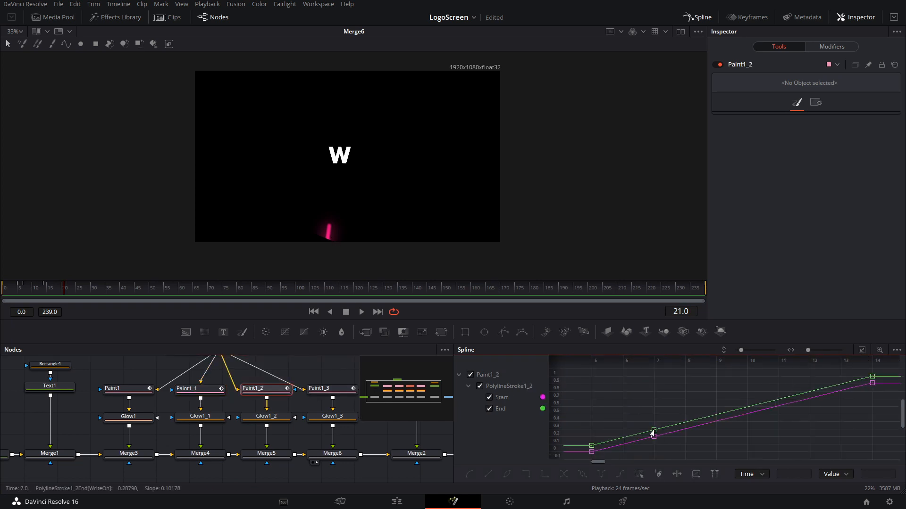
left_click_drag(882, 371, 576, 474)
left_click(696, 474)
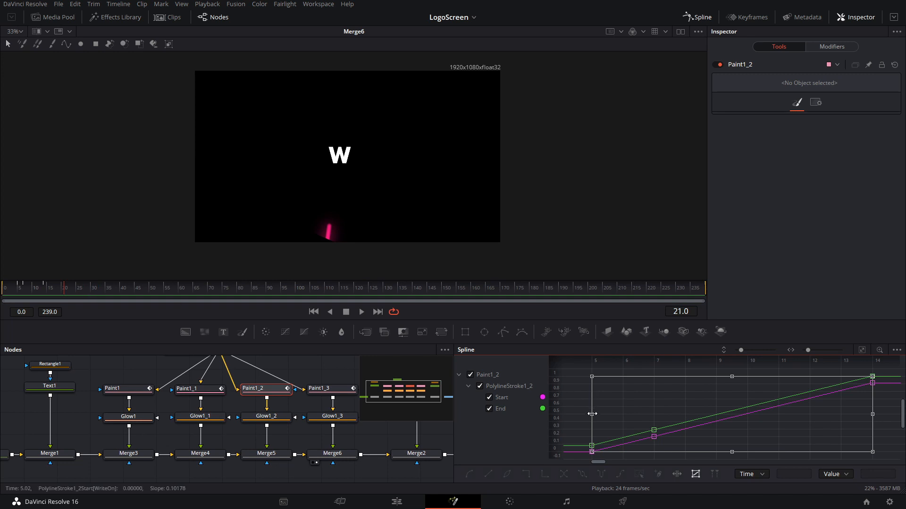
left_click_drag(592, 414, 664, 406)
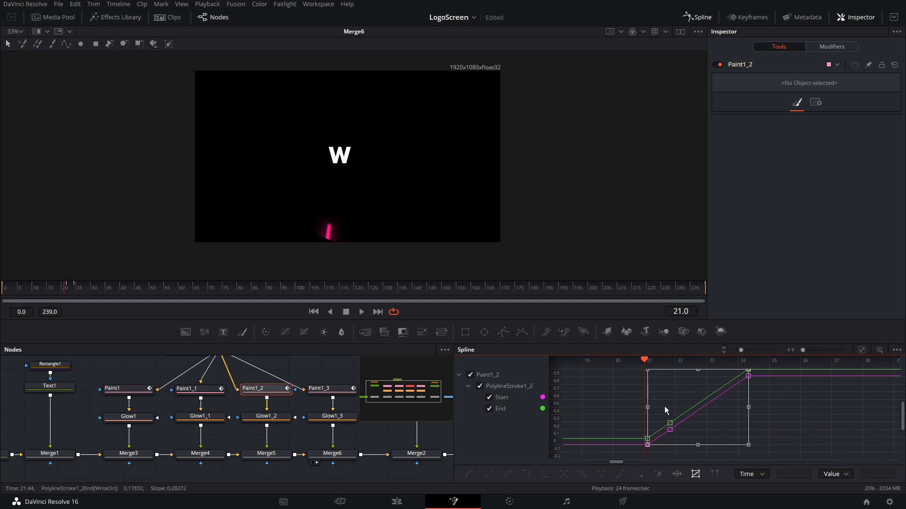
left_click_drag(748, 407, 859, 417)
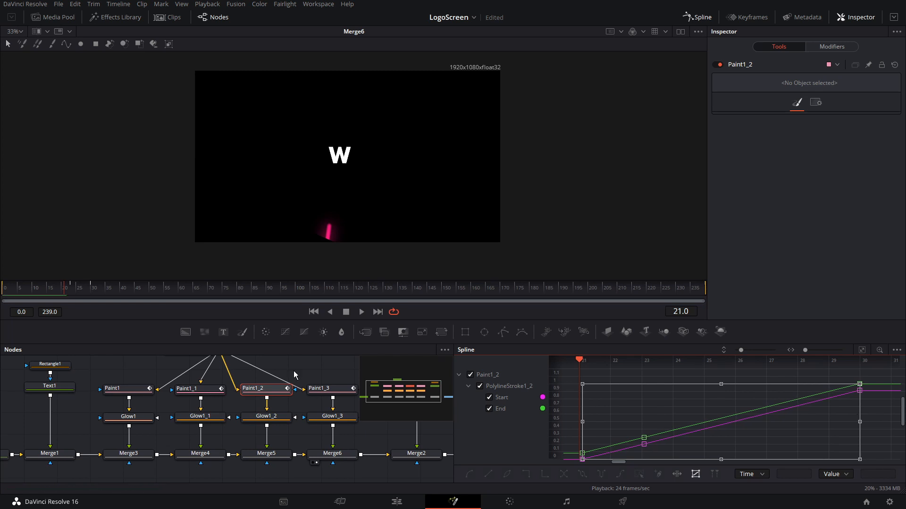
left_click(695, 474)
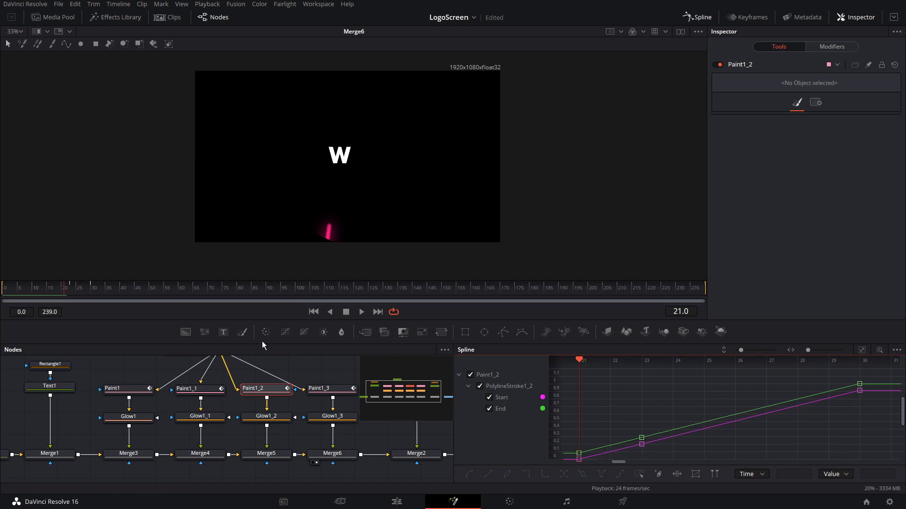
- Move Paint1_3's write-on keyframes to run around frames 29–36
left_click(327, 393)
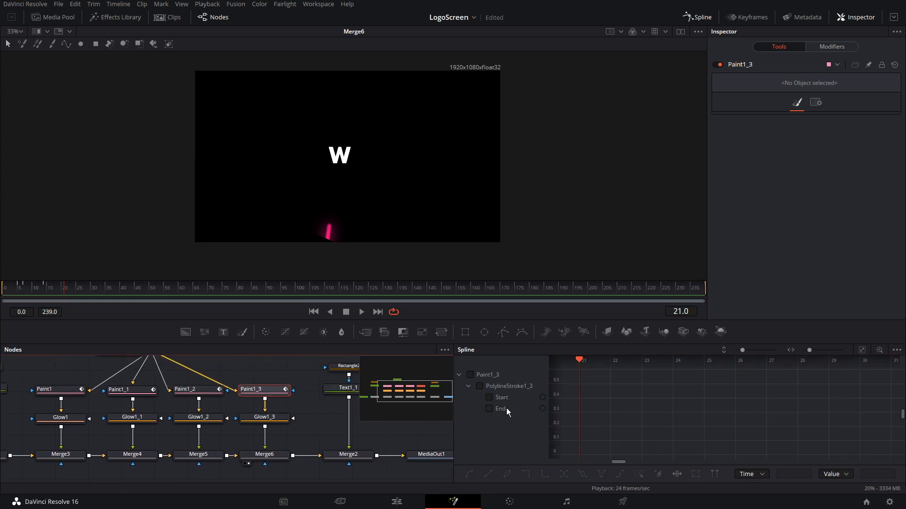
left_click(471, 375)
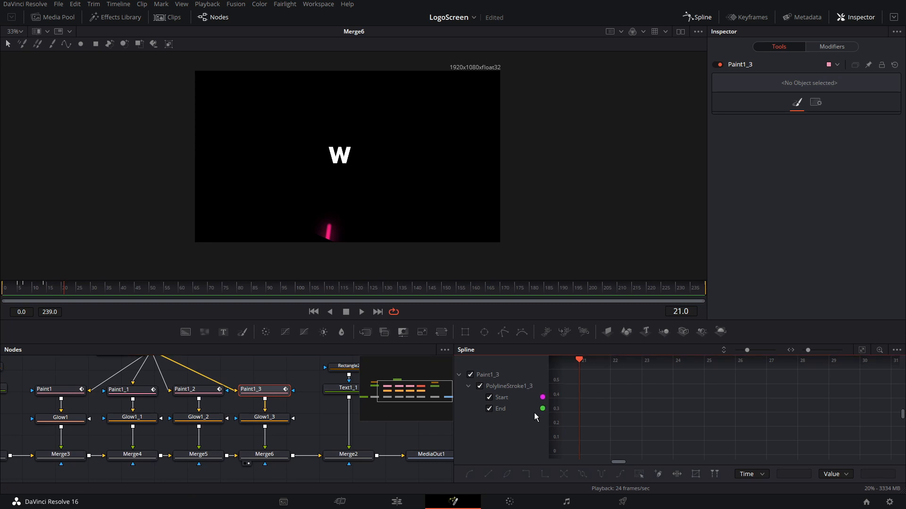
left_click(861, 349)
left_click(695, 474)
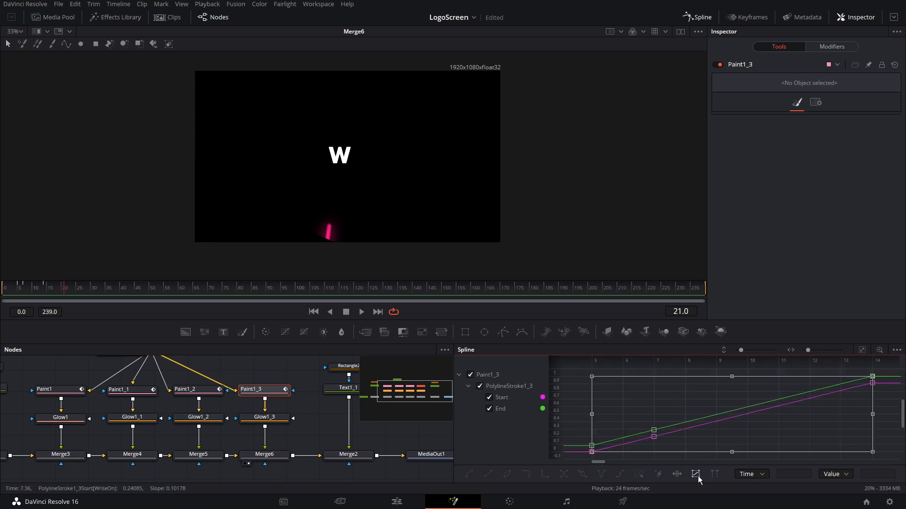
left_click(63, 291)
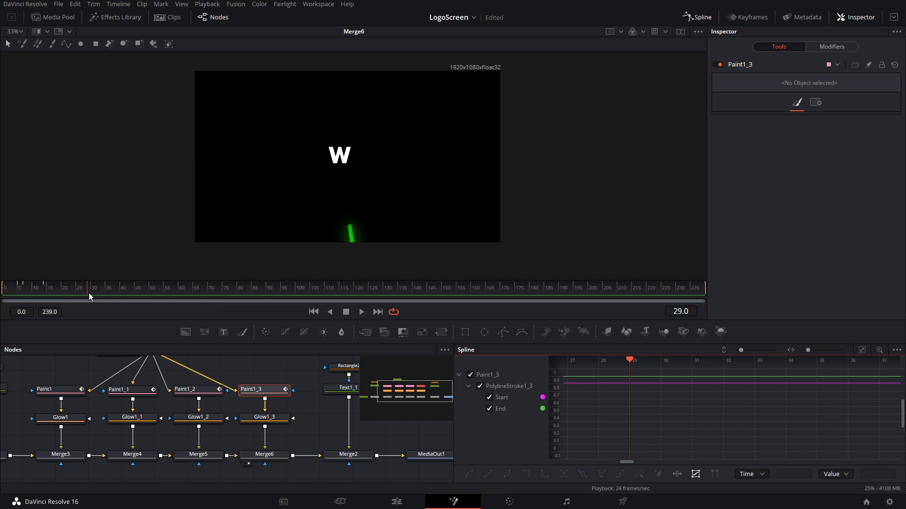
left_click(861, 350)
left_click_drag(644, 416, 823, 421)
- Rewind and play back to review all the stroke timings
left_click_drag(38, 290, 6, 288)
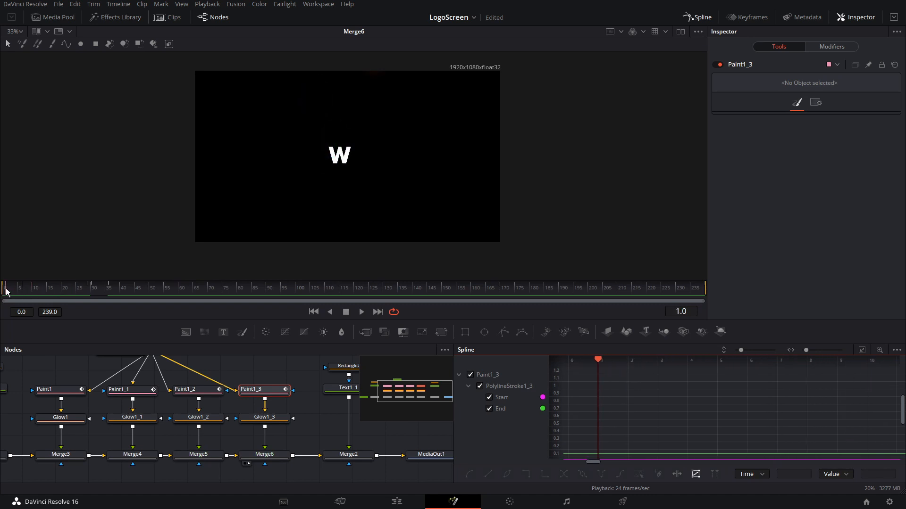
key("space")
key("space")
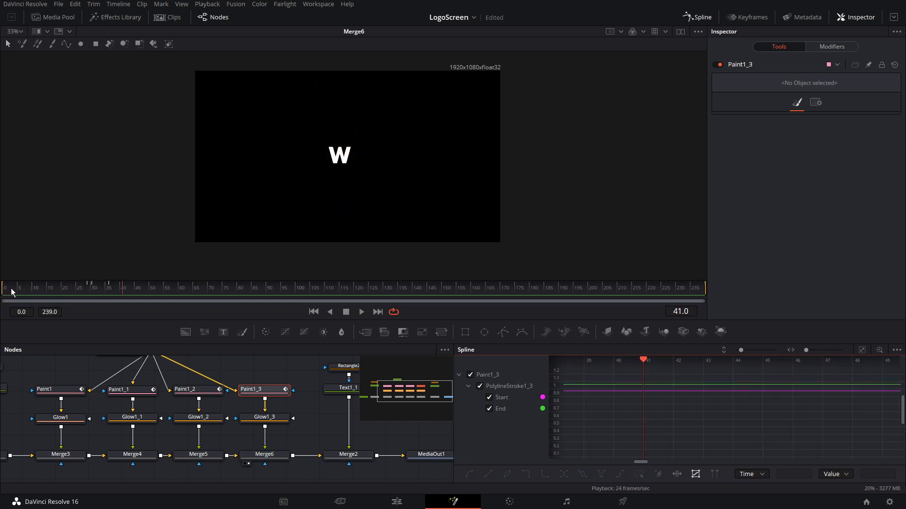
left_click_drag(76, 289, 58, 288)
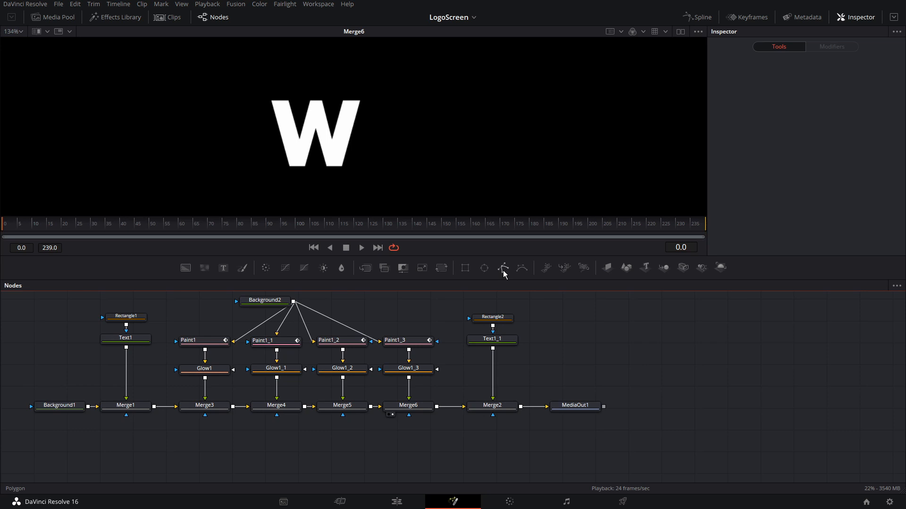
- Add a quad polygon mask around the W's left stroke, test it on the W merge, then disconnect it
left_click_drag(504, 273, 127, 447)
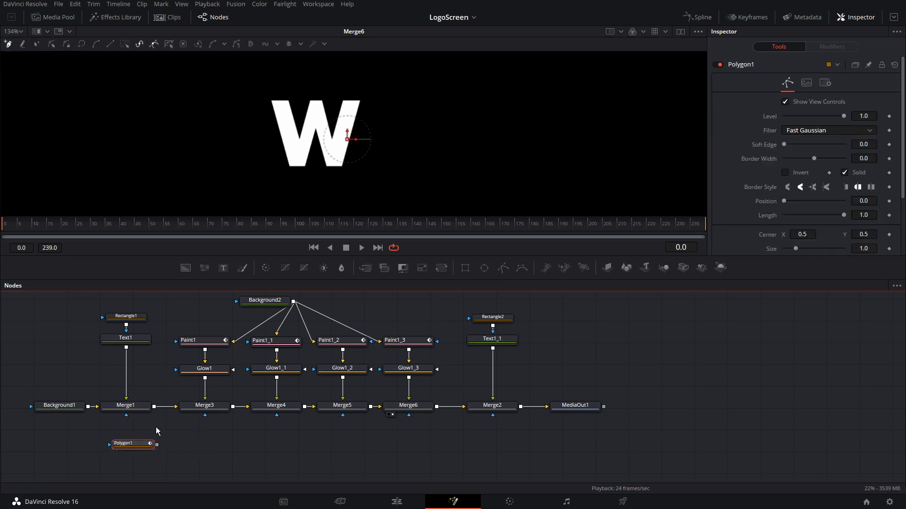
left_click(263, 85)
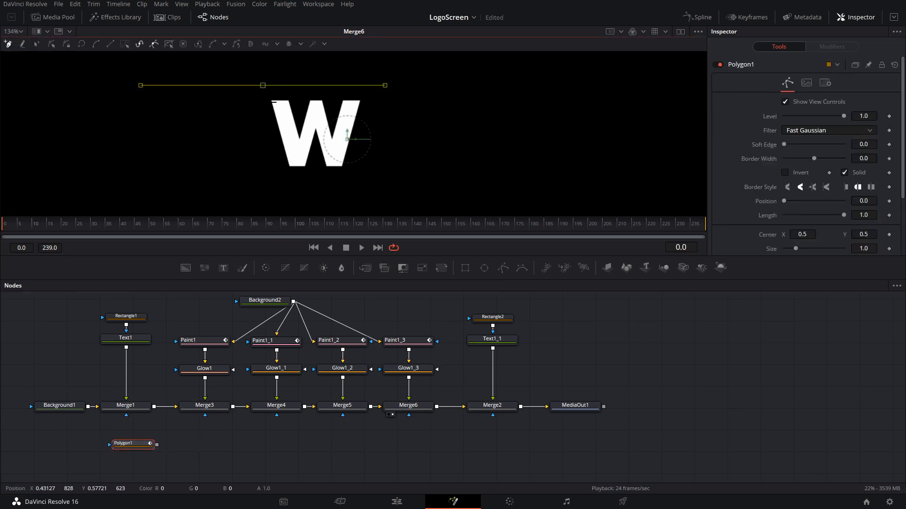
left_click(286, 183)
left_click(314, 178)
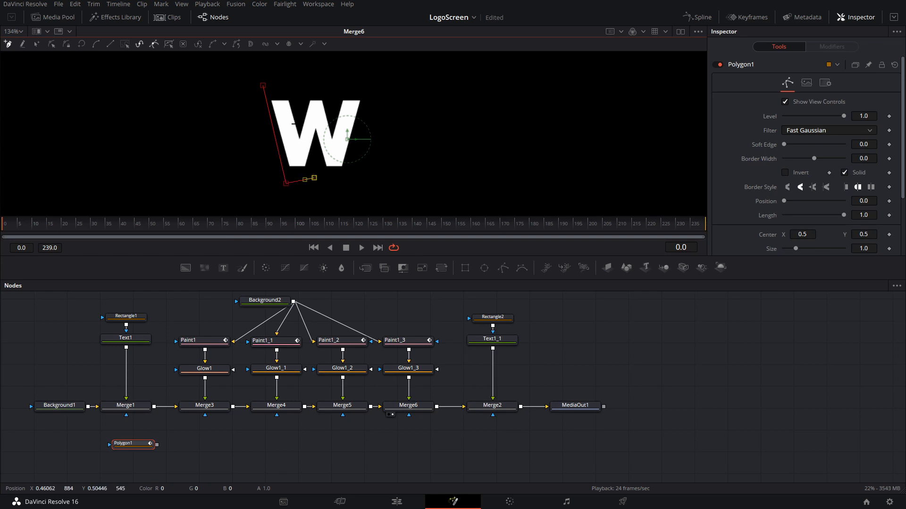
left_click(285, 83)
left_click(263, 86)
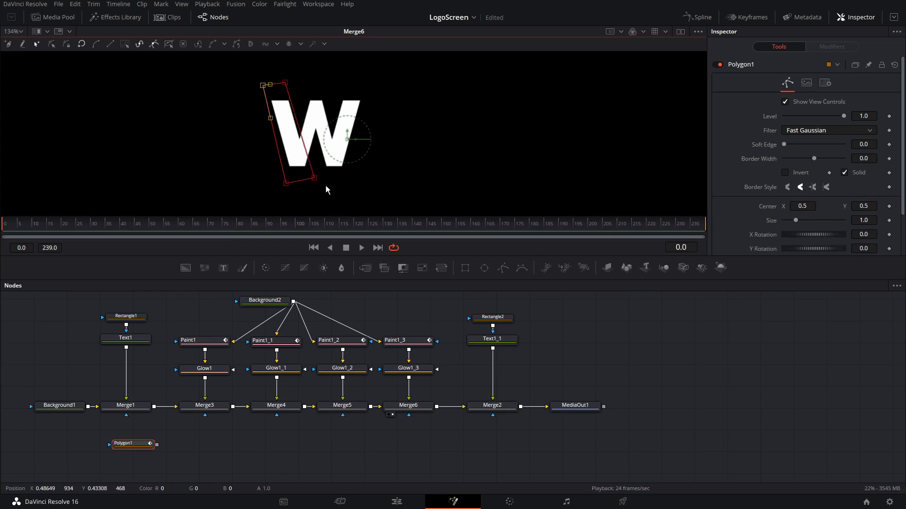
left_click_drag(315, 179, 312, 182)
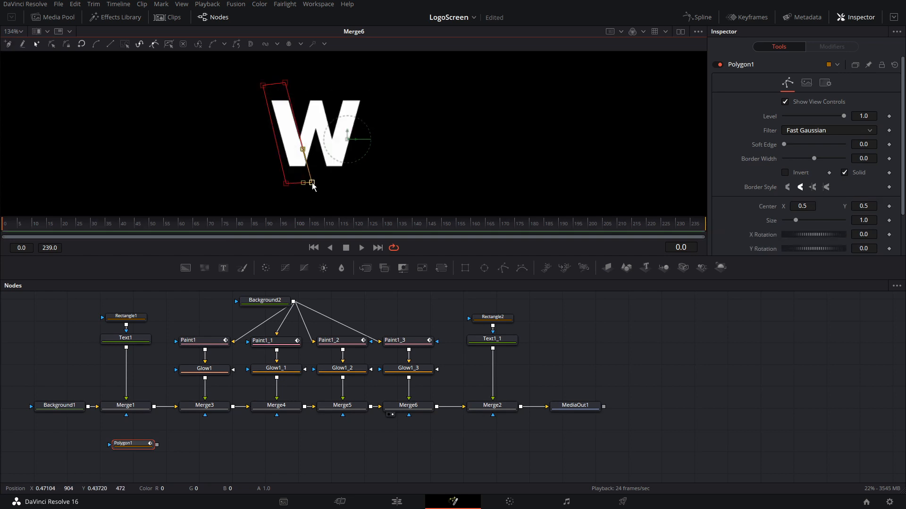
left_click(284, 82)
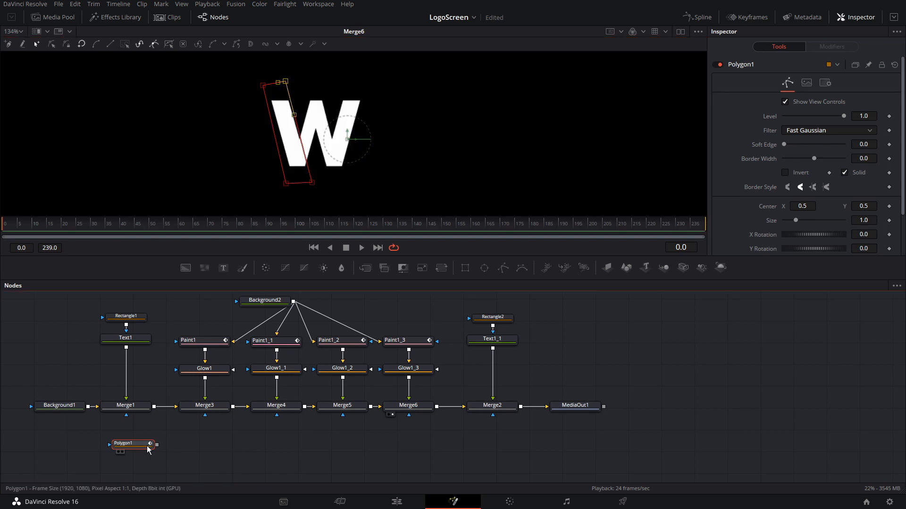
left_click_drag(156, 444, 126, 415)
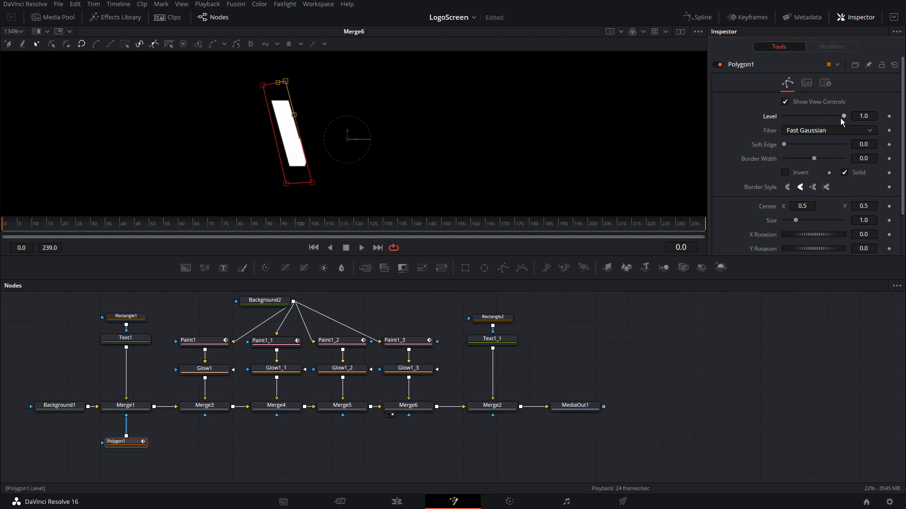
mouse_move(843, 117)
left_mouse_down()
mouse_move(785, 116)
mouse_move(848, 117)
left_mouse_up()
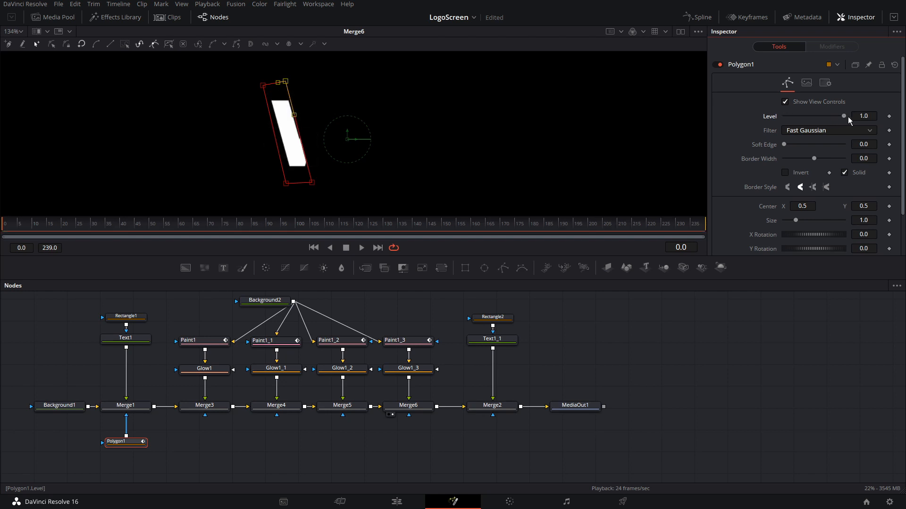
left_click(127, 420)
- Add a second quad polygon mask outlining the W's middle stroke
left_click_drag(503, 270, 154, 453)
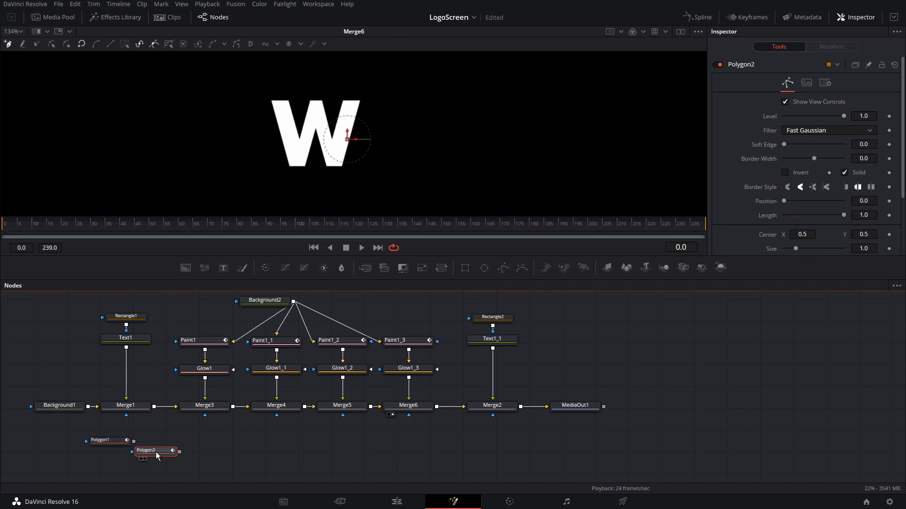
left_click(313, 90)
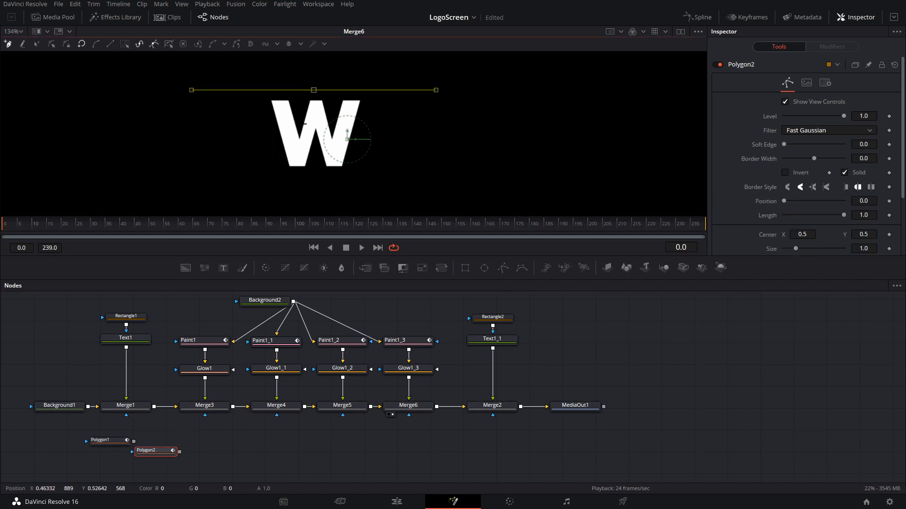
left_click(287, 172)
left_click(303, 180)
left_click(328, 92)
left_click(314, 90)
left_click_drag(158, 453, 143, 460)
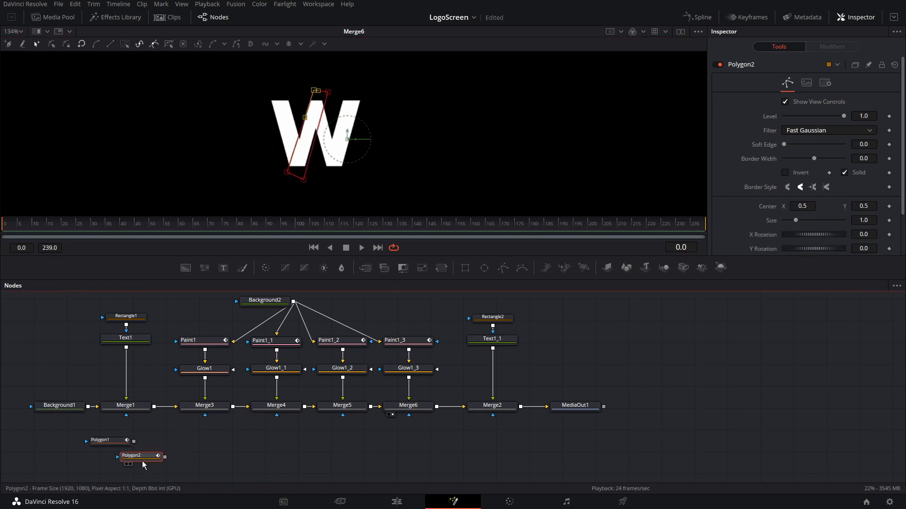
- Add a third quad polygon mask around the next stroke of the W
left_click(202, 445)
left_click(502, 269)
left_click(304, 87)
left_click(329, 181)
left_click(347, 178)
left_click(317, 84)
left_click(304, 86)
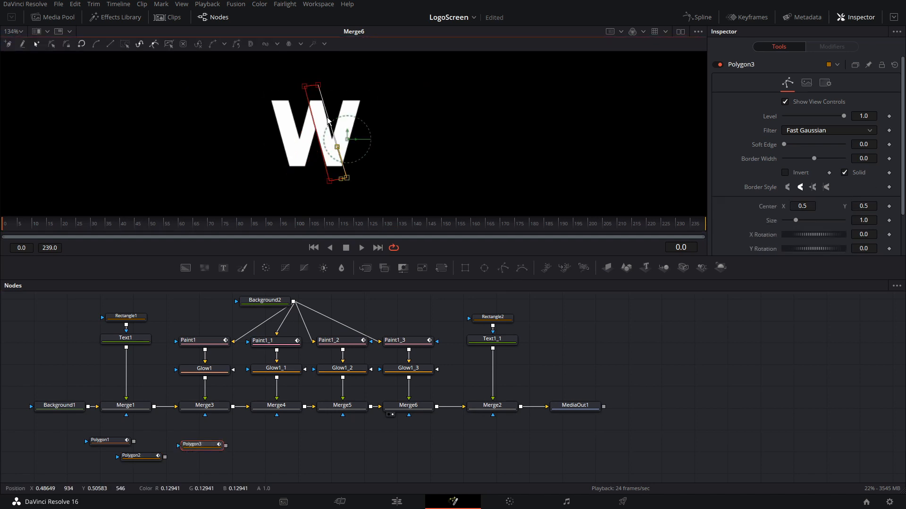
- Add a fourth quad polygon mask outlining the W's right stroke
left_click(502, 268)
left_click(345, 86)
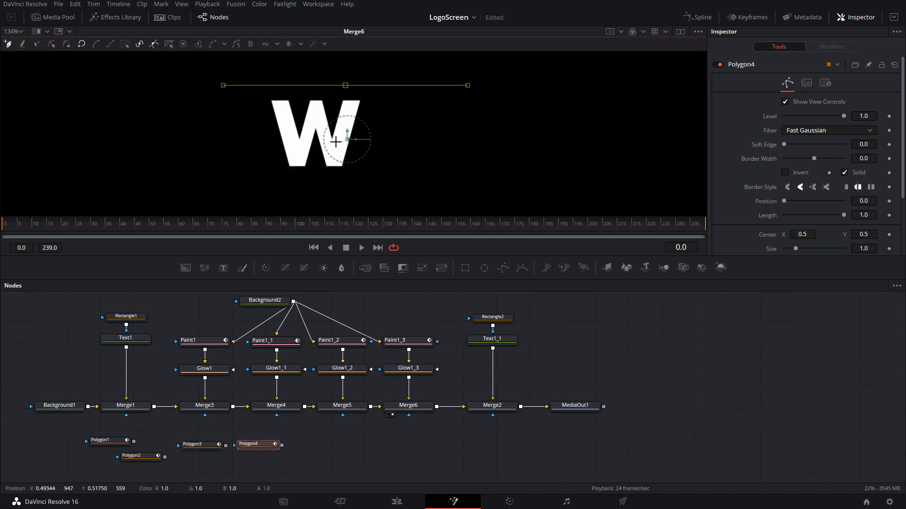
left_click(323, 177)
left_click(349, 182)
left_click(369, 93)
left_click(345, 85)
left_click(323, 176)
- Chain Polygon1–Polygon4 into Merge1's mask input, keeping the mask Level at 1.0
mouse_move(134, 442)
left_mouse_down()
mouse_move(126, 415)
mouse_move(108, 439)
left_mouse_up()
left_click_drag(165, 457, 136, 439)
left_click_drag(225, 446, 164, 458)
left_click_drag(282, 445, 225, 446)
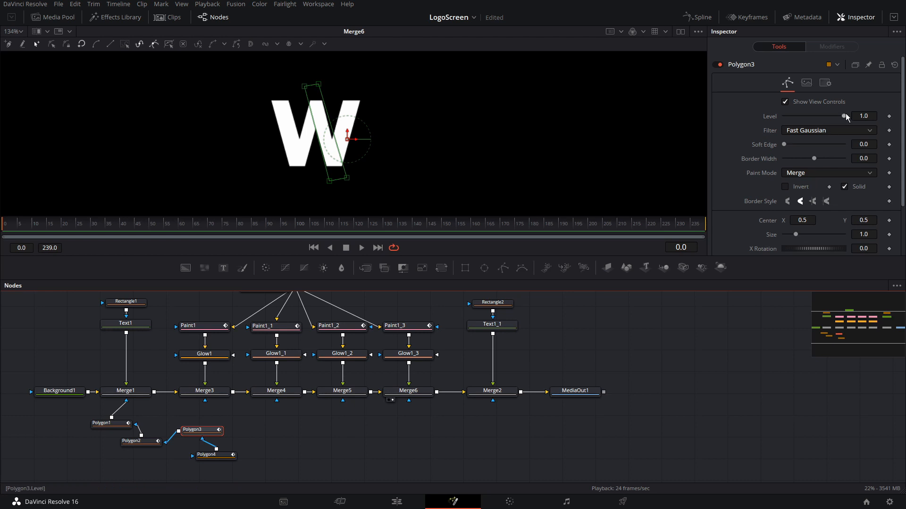
left_click_drag(844, 115, 791, 117)
key("ctrl+z")
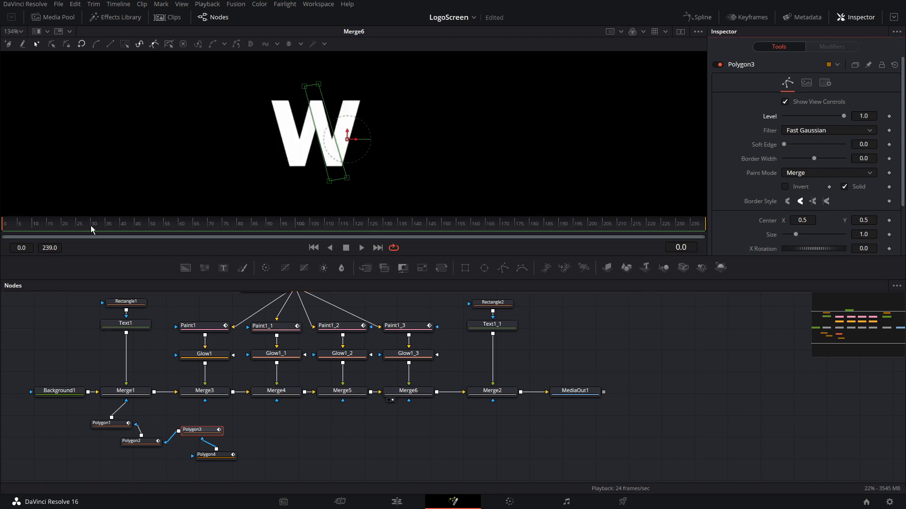
- Check the polygon outlines and animate Polygon1's Level from 0 up to 1.0 by frame 13
left_click(109, 423)
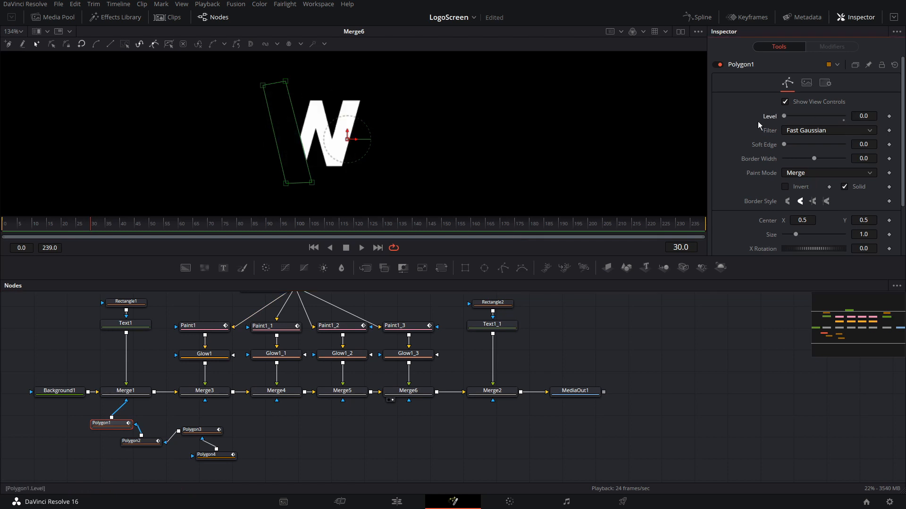
left_click(137, 441)
left_click(189, 433)
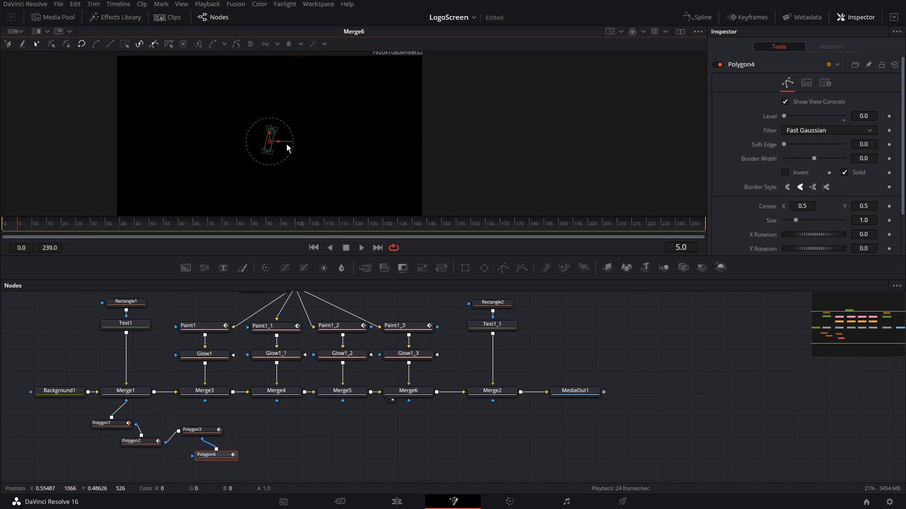
left_click(107, 423)
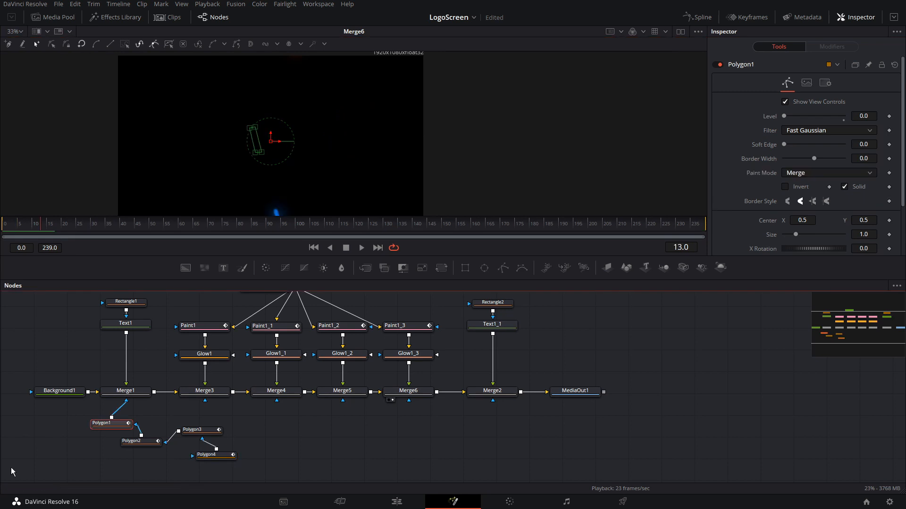
left_click_drag(108, 423, 92, 423)
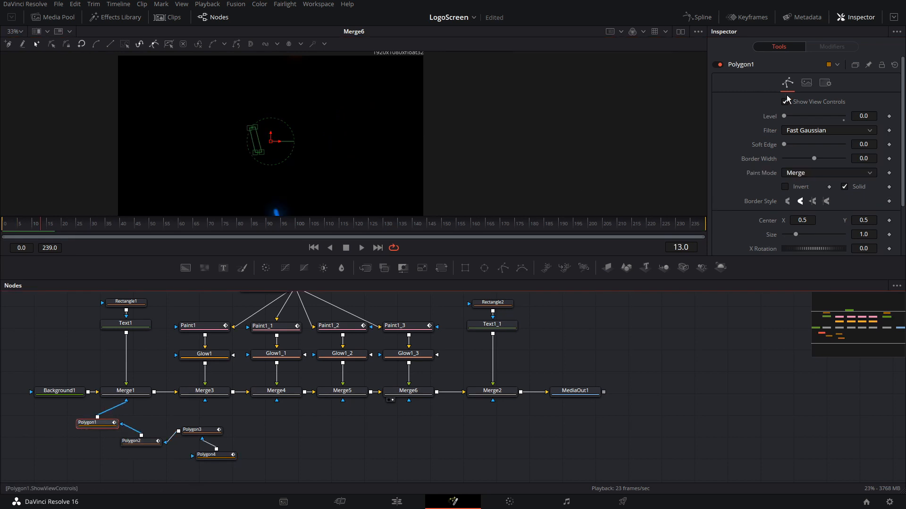
key("Left")
key("Left")
key("Left")
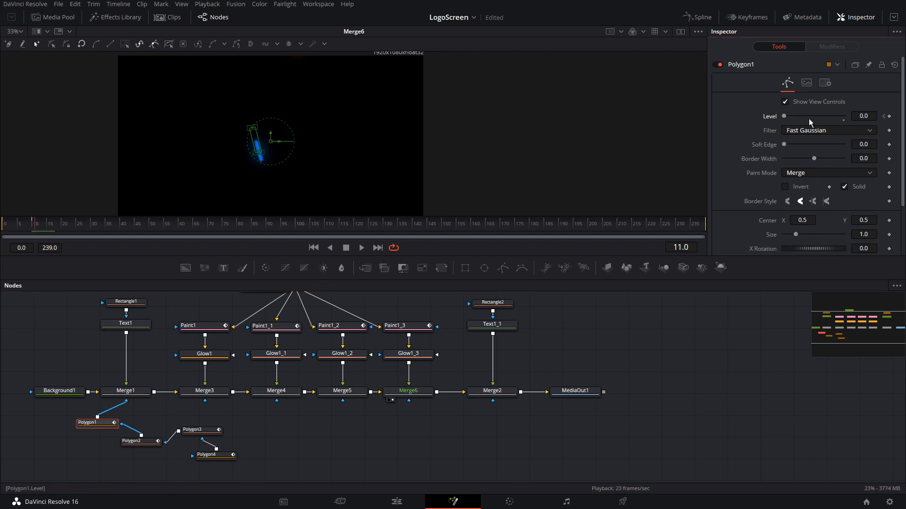
key("Right")
key("Right")
left_click_drag(784, 116, 845, 115)
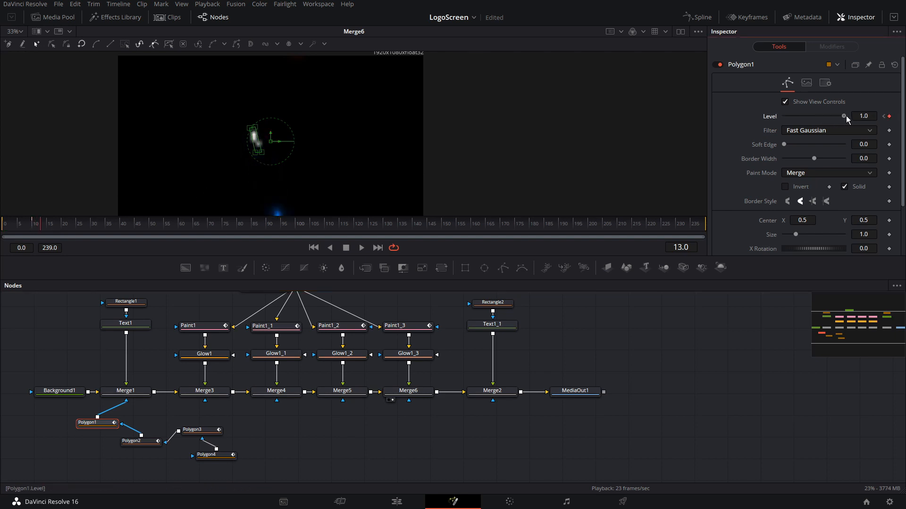
key("Left")
key("Left")
key("Left")
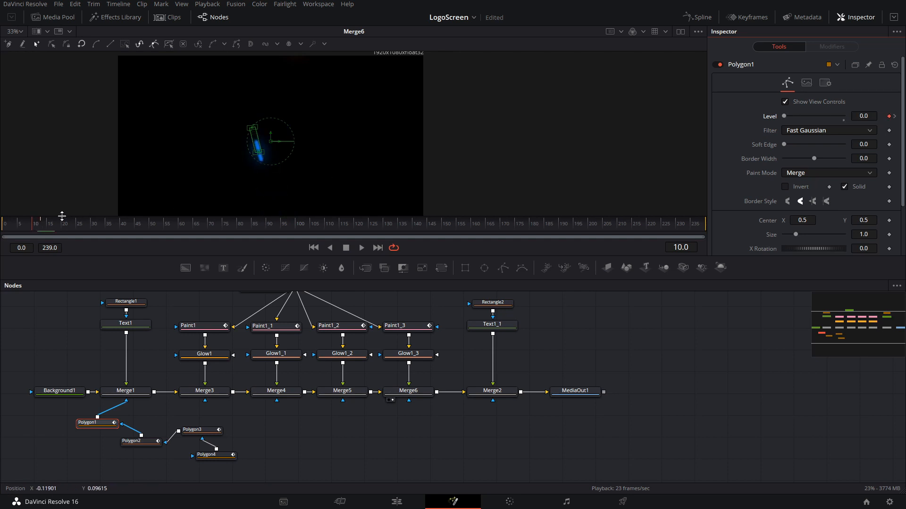
key("Right")
key("Right")
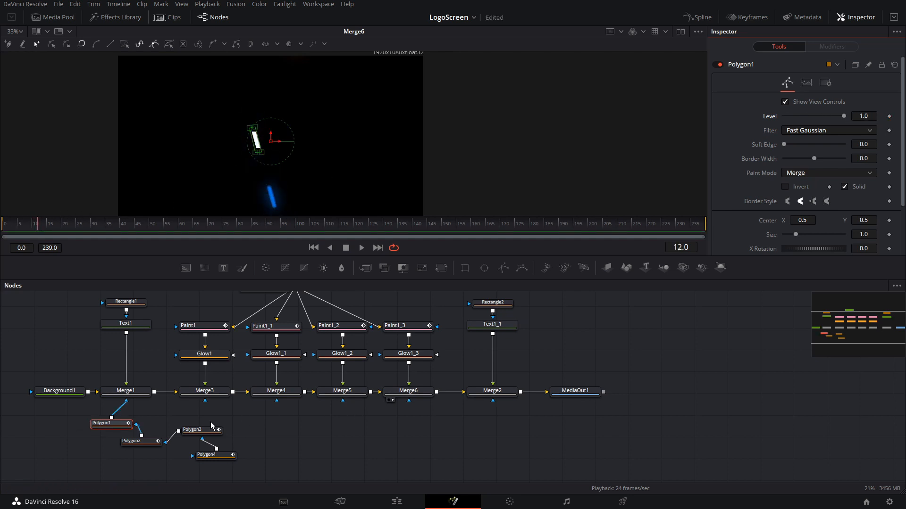
- Keyframe Polygon2's Level from 0 at frame 18 to 1.0 at frame 21
left_click(147, 441)
key("Right")
key("Right")
key("Right")
key("Right")
key("Right")
key("Right")
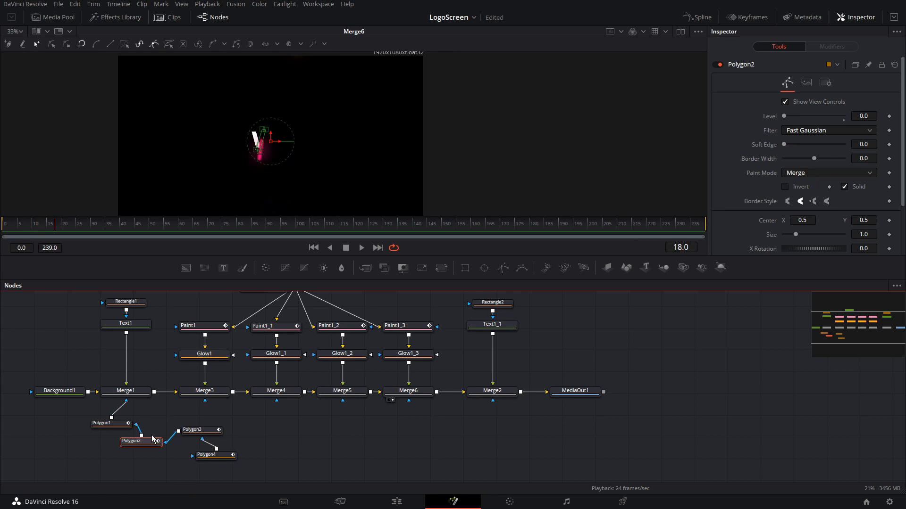
left_click(888, 116)
key("Right")
key("Right")
key("Right")
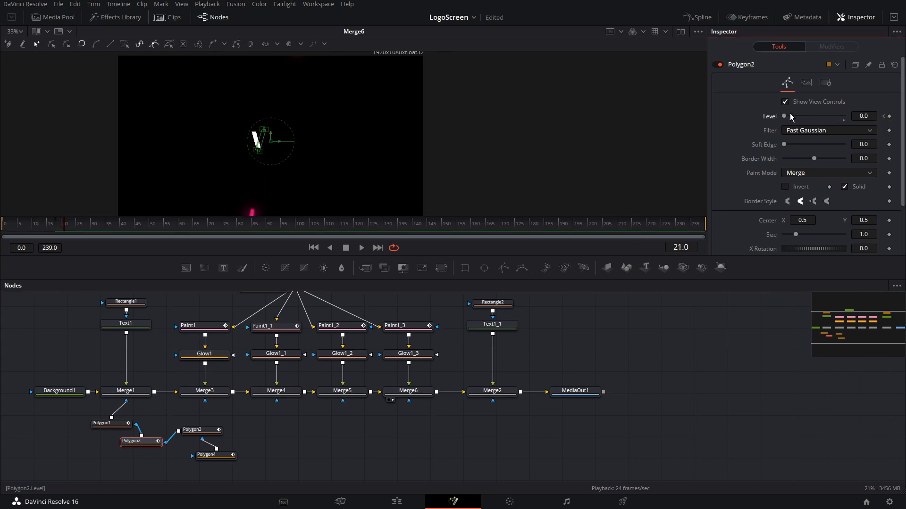
left_click_drag(791, 117, 844, 117)
- Keyframe Polygon3's Level from 0 at frame 26 to 1.0 at frame 28
left_click(201, 430)
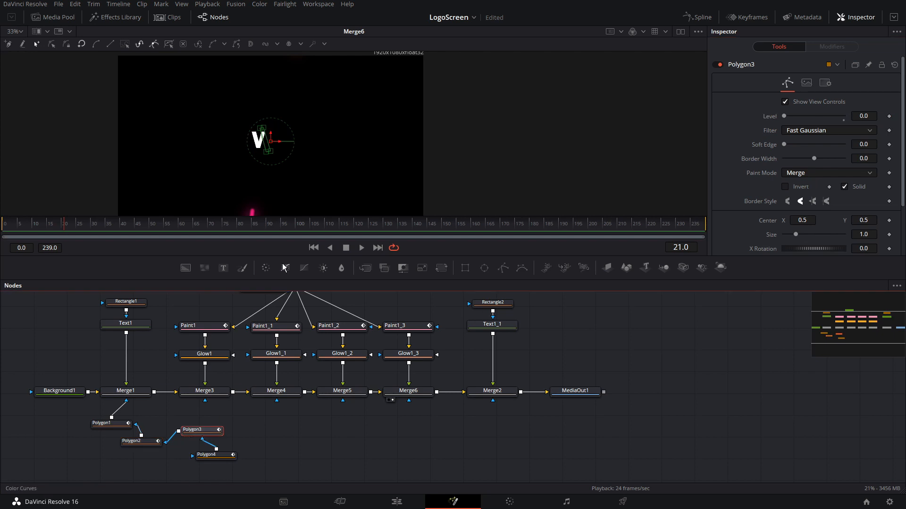
key("space")
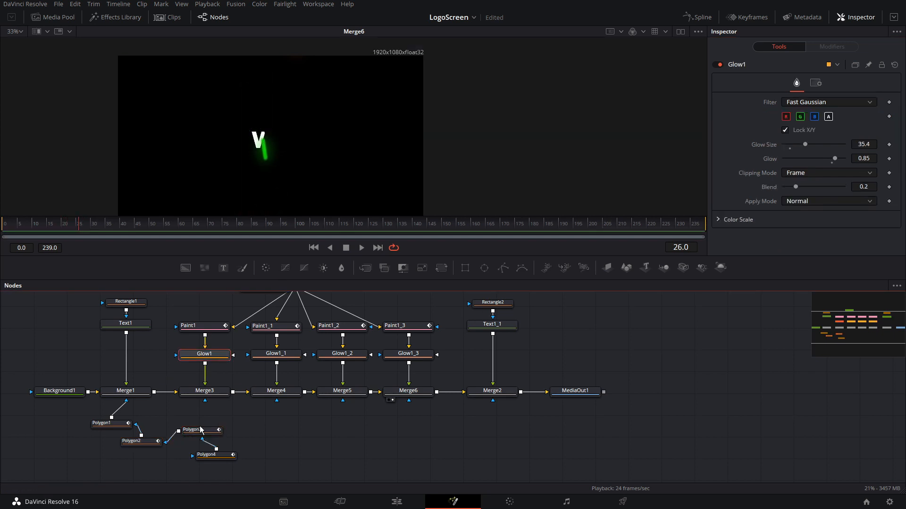
left_click(200, 430)
left_click(888, 116)
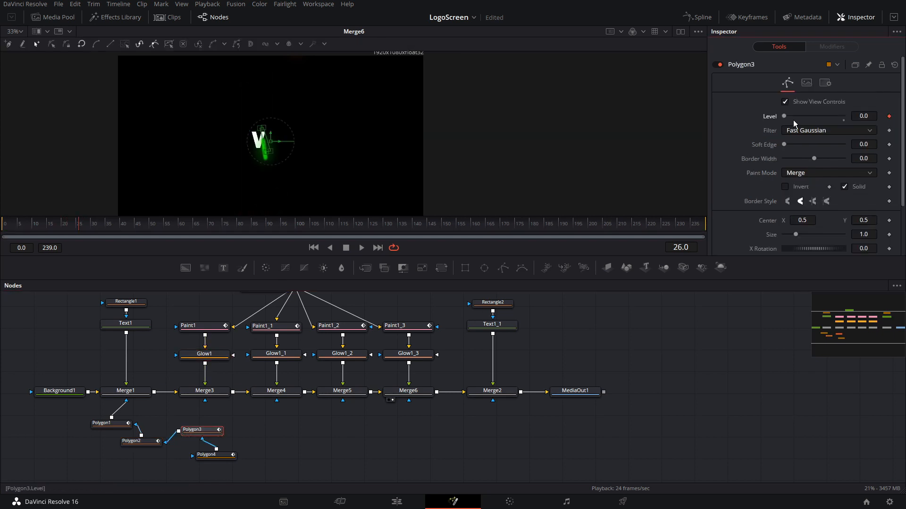
key("Right")
key("Right")
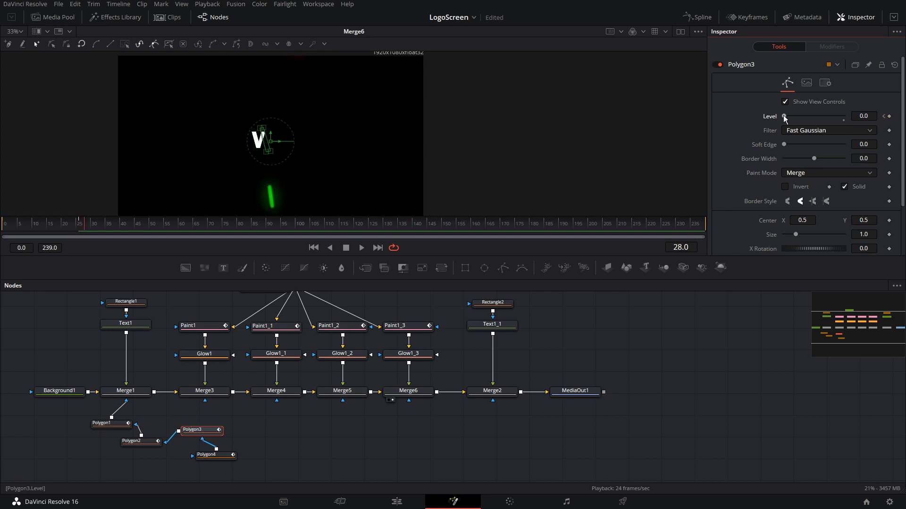
left_click_drag(783, 117, 851, 117)
- Keyframe Polygon4's Level fading in from frame 33 to 36, then play back the W forming
left_click(215, 455)
key("Right")
key("Right")
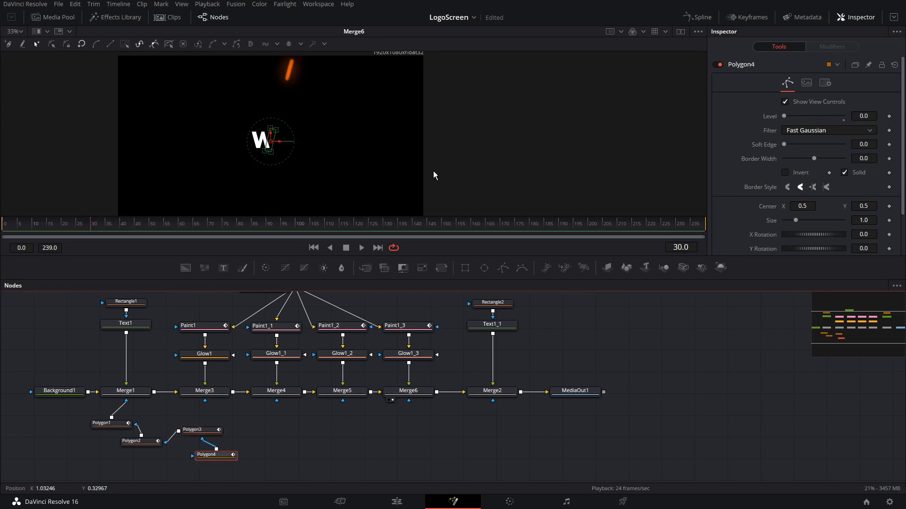
key("Right")
key("Right")
key("Right")
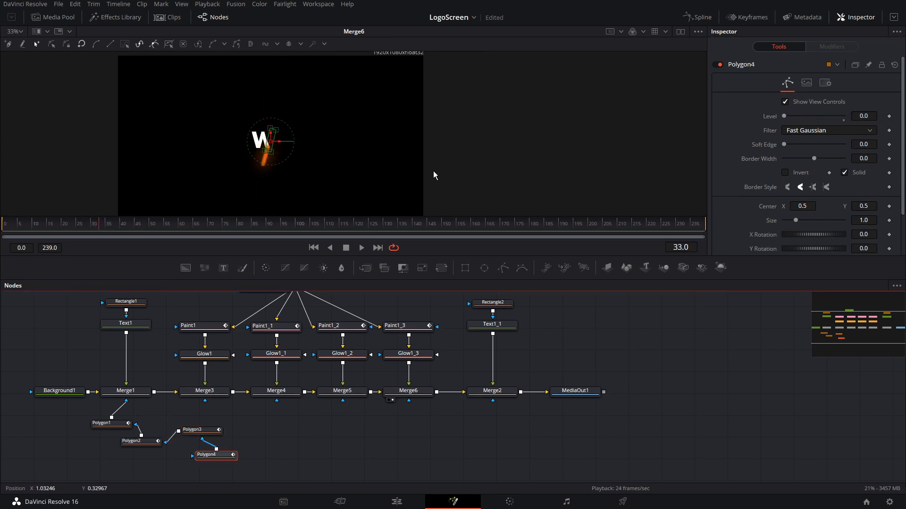
left_click(889, 117)
key("Right")
key("Right")
key("Right")
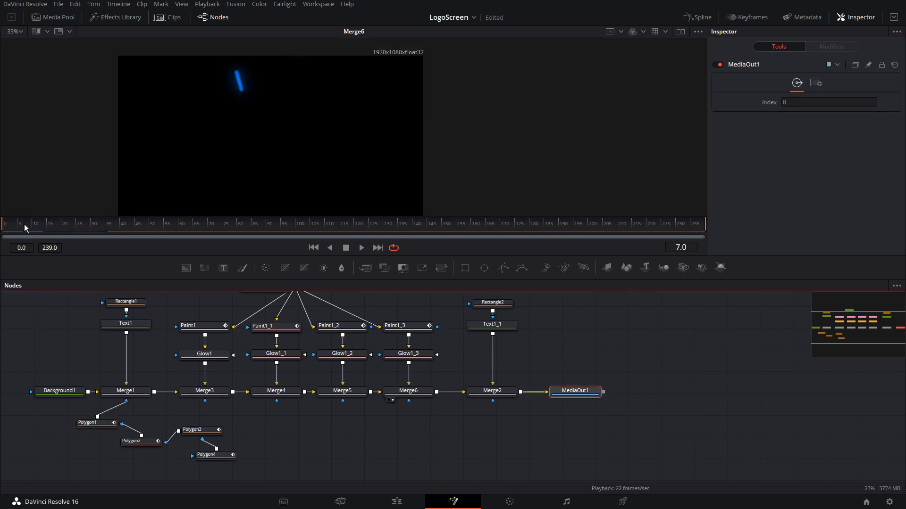
key("space")
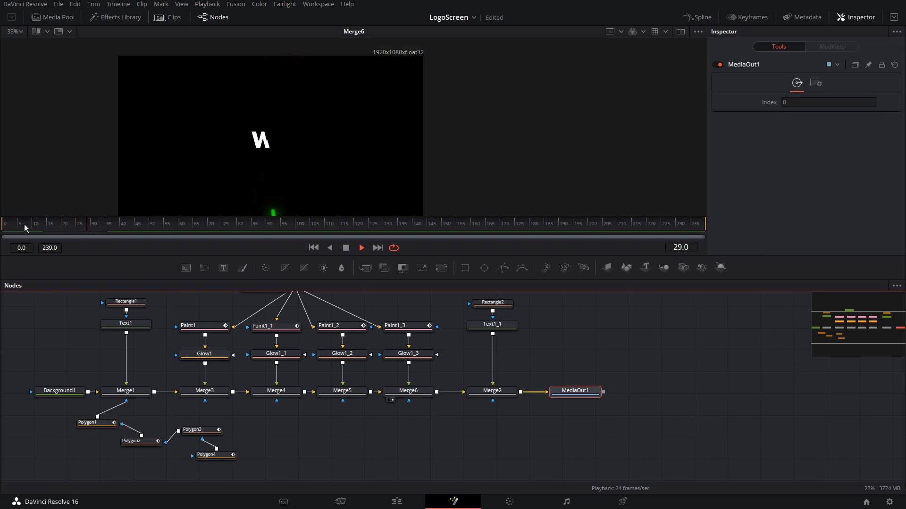
key("space")
- Move MediaOut1, Rectangle2, Text1_1 and Merge2 further right in the node graph
left_click_drag(491, 422, 370, 437)
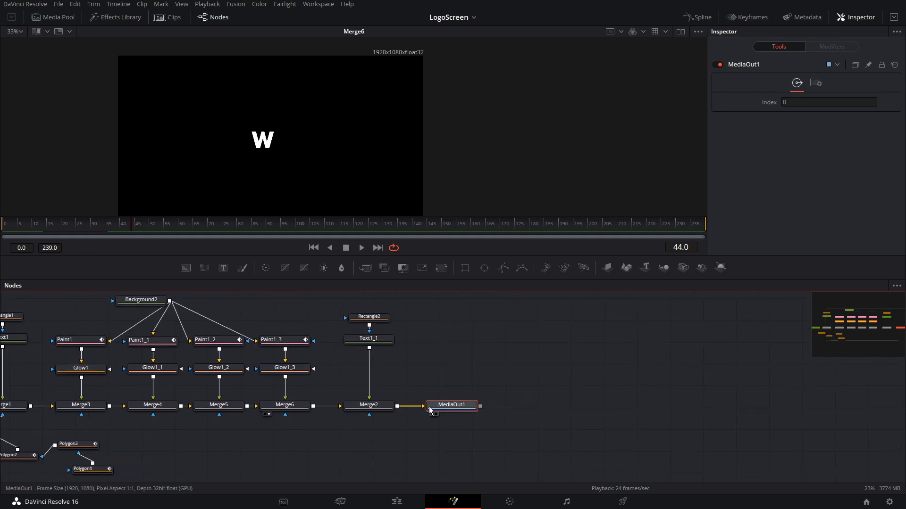
left_click_drag(429, 406, 499, 407)
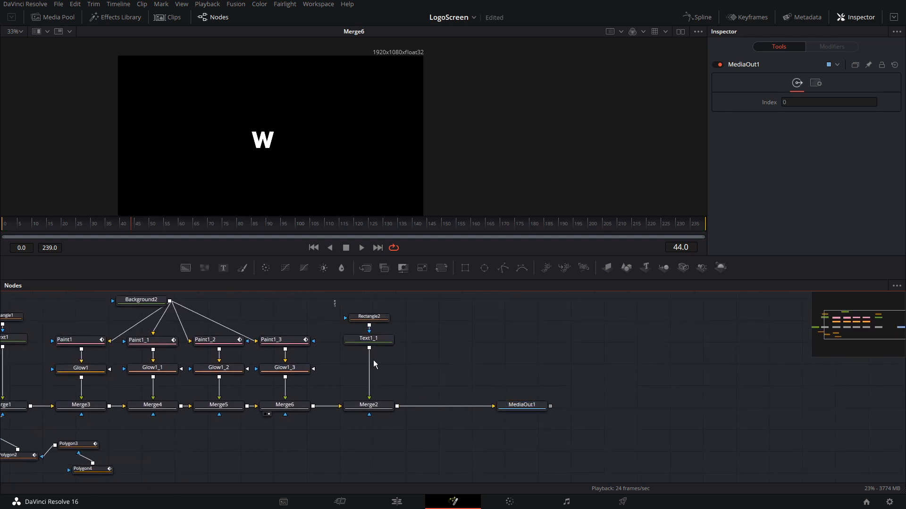
left_click_drag(334, 300, 423, 434)
left_click_drag(379, 409, 427, 410)
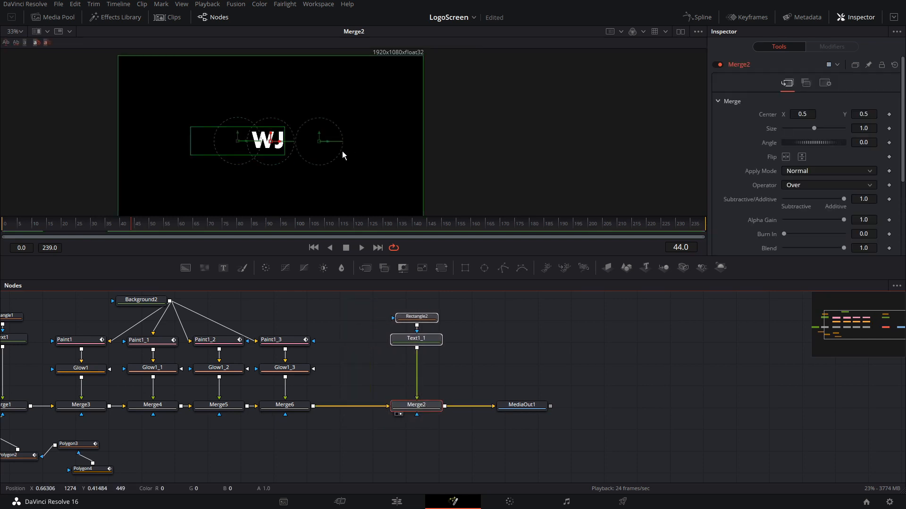
- Add a Background3 node feeding Paint2, plus a pasted copy of Glow1_3
left_click_drag(510, 406, 588, 406)
left_click(515, 361)
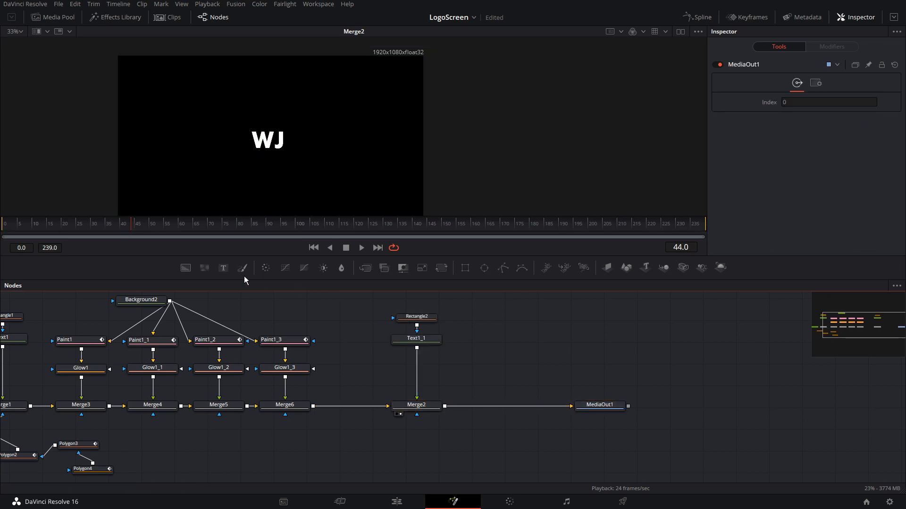
left_click_drag(186, 268, 491, 324)
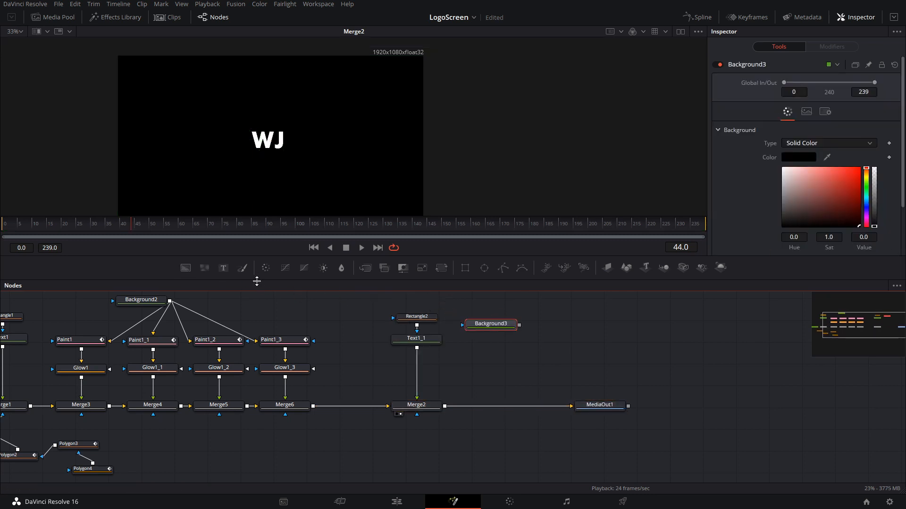
left_click(243, 268)
mouse_move(552, 330)
left_mouse_down()
mouse_move(493, 359)
mouse_move(506, 377)
mouse_move(444, 409)
left_mouse_up()
left_click(296, 372)
key("ctrl+v")
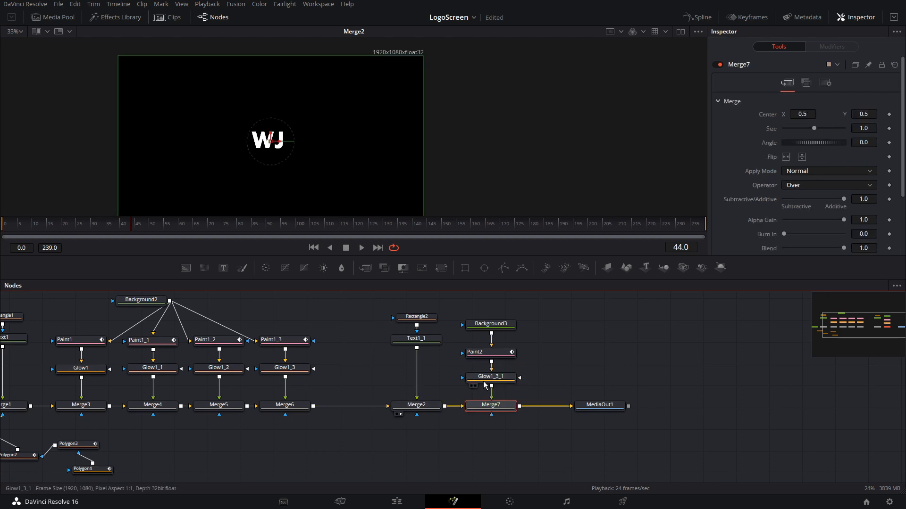
- Set Background3's Alpha to 0 so the new branch is transparent
left_click(491, 323)
left_click_drag(844, 241, 764, 241)
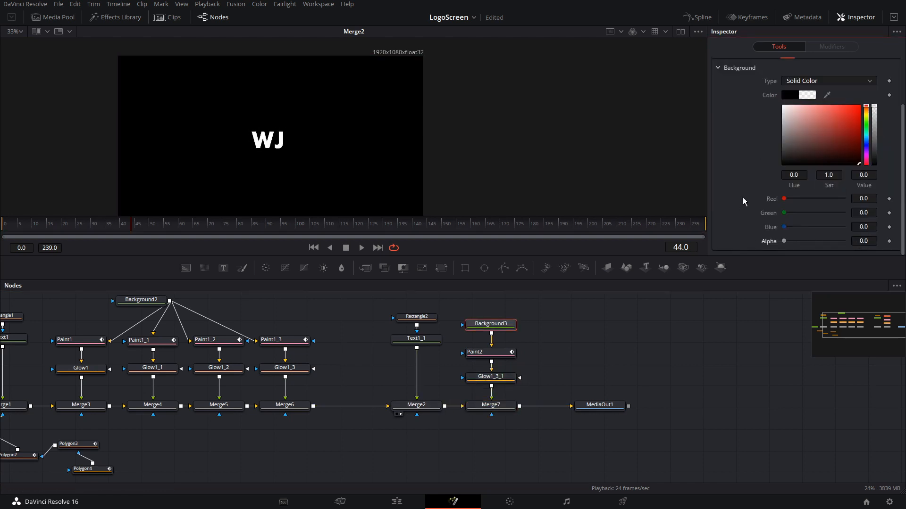
scroll(745, 194, "up", 3)
left_click(490, 355)
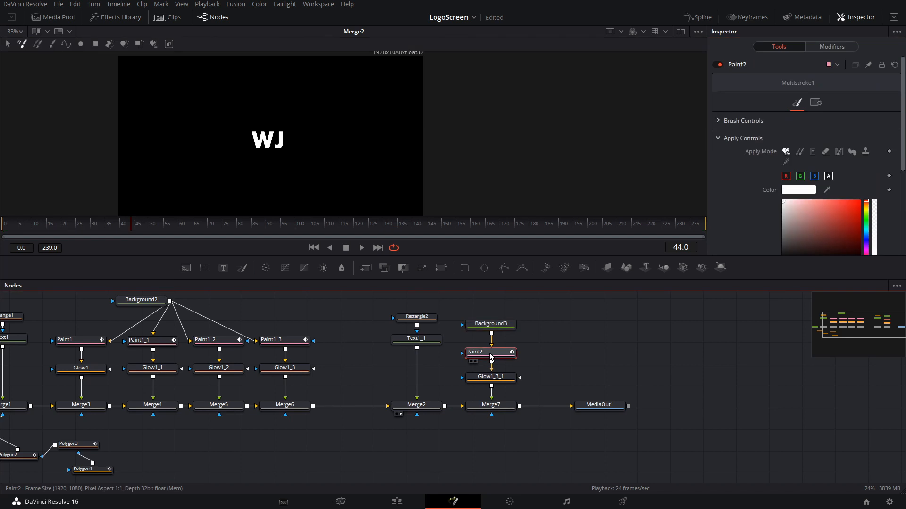
- Draw a polyline stroke on Paint2 from left of frame to the J and up past the top
left_click_drag(441, 279, 441, 363)
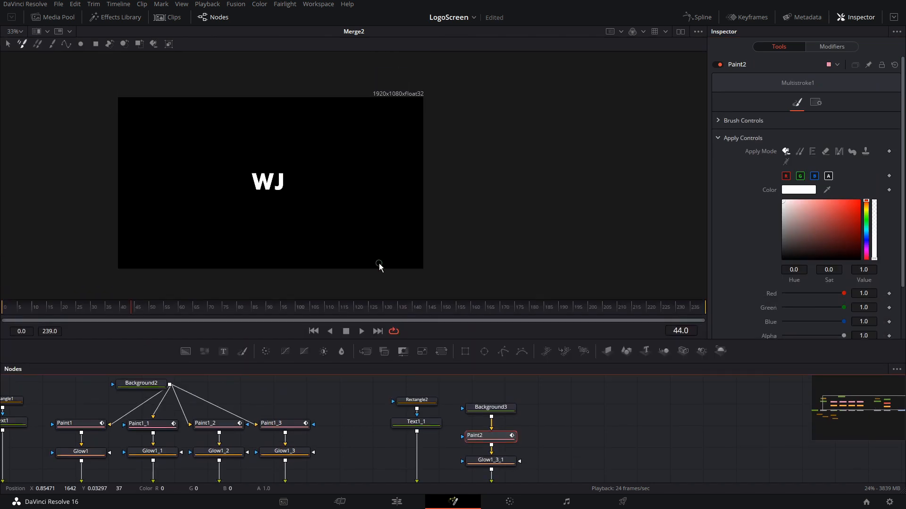
scroll(380, 265, "up", 2)
left_click_drag(380, 264, 438, 236)
scroll(436, 234, "down", 2)
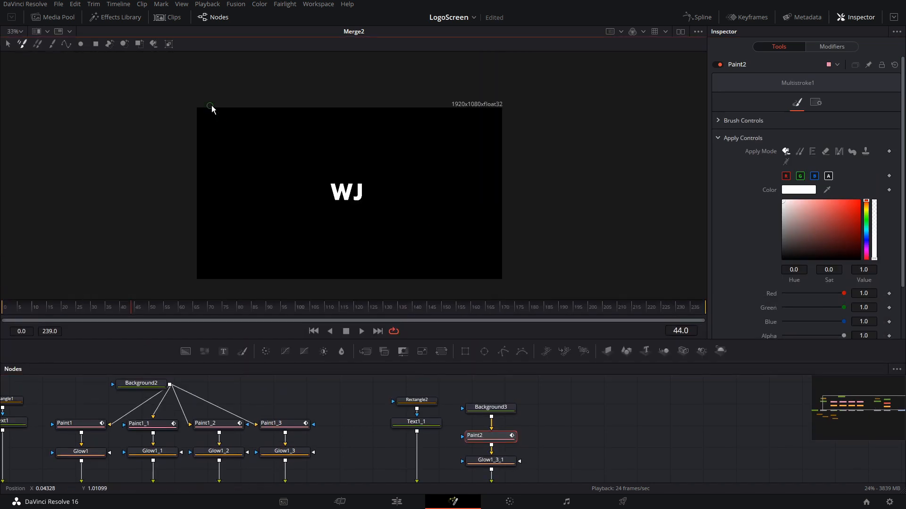
left_click(69, 45)
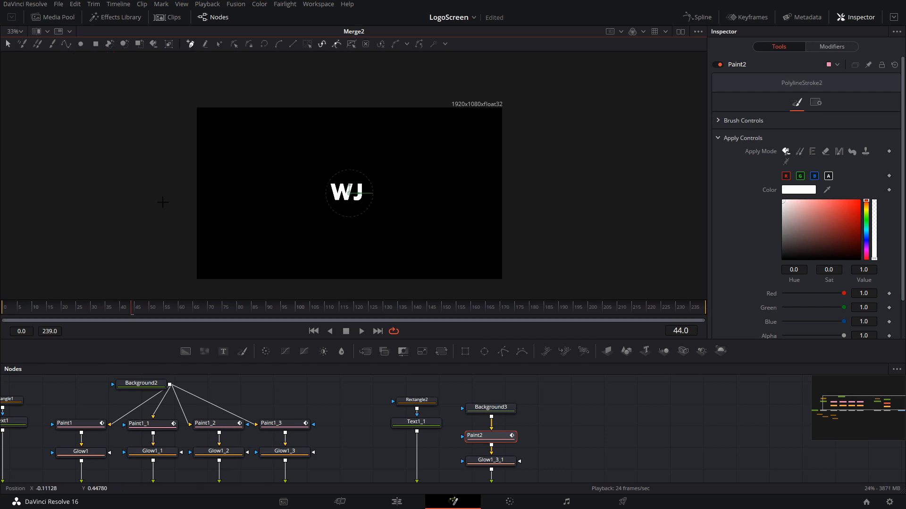
left_click_drag(163, 202, 192, 202)
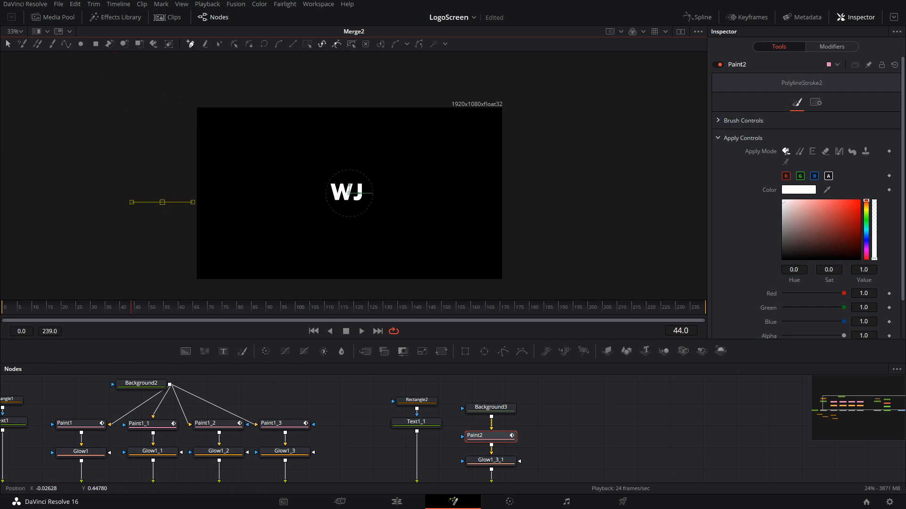
left_click(355, 198)
left_click(360, 196)
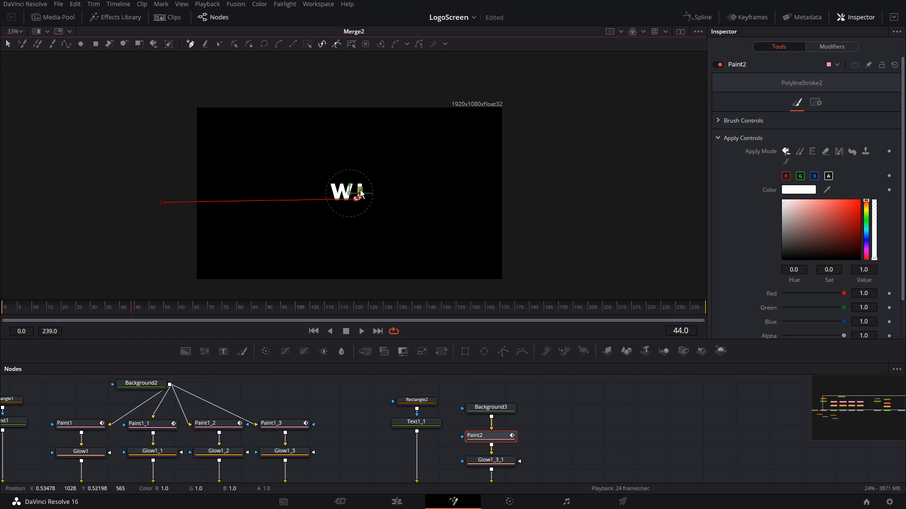
left_click(357, 88)
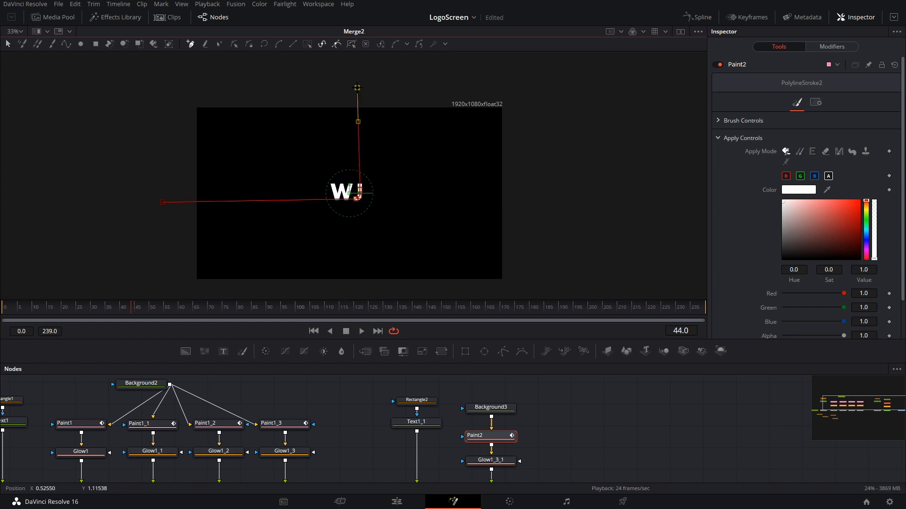
scroll(346, 202, "up", 5)
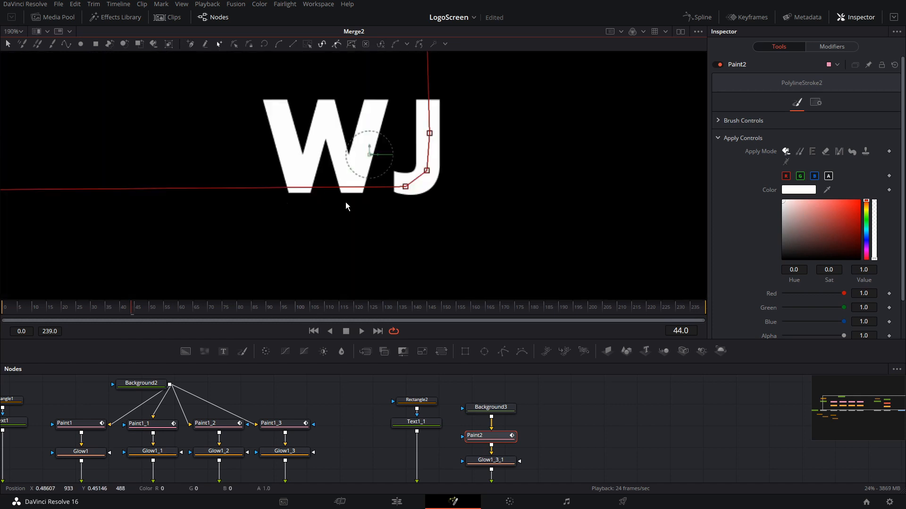
- Smooth the stroke's points around the J's curve and review its brush settings
left_click(405, 186)
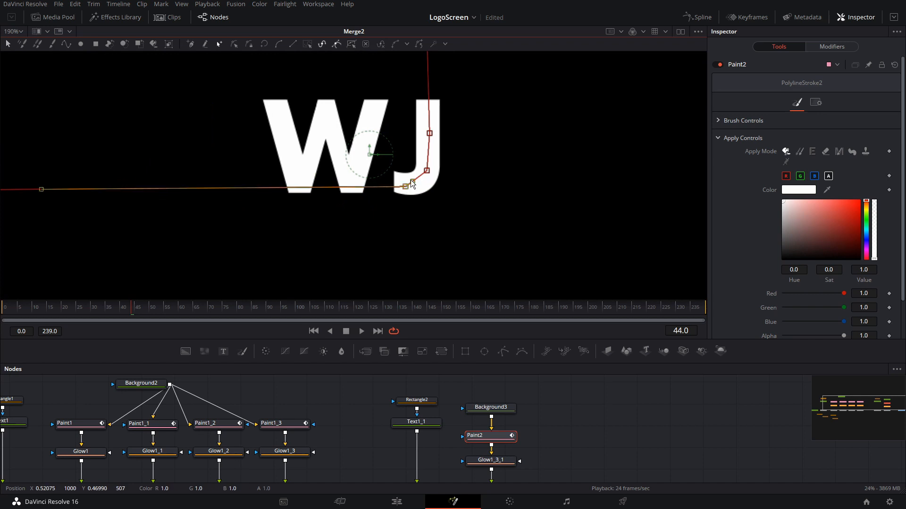
left_click(430, 133)
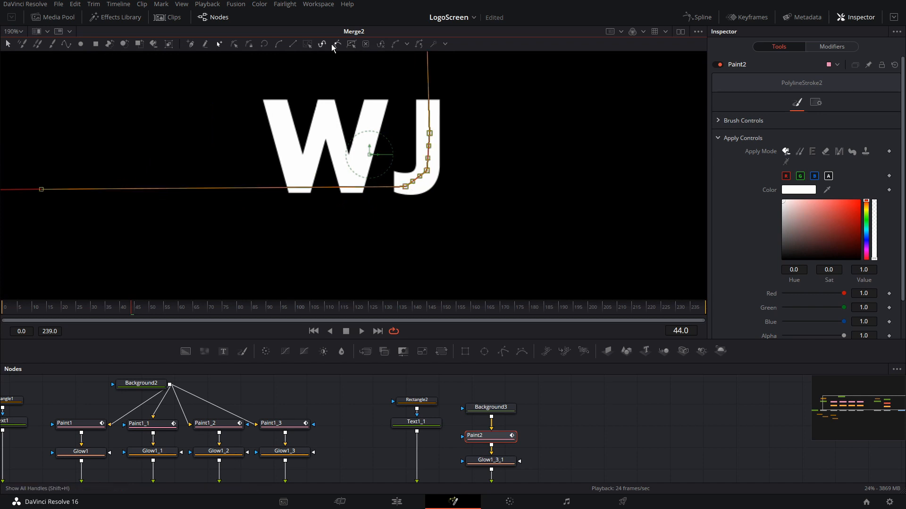
left_click(280, 44)
scroll(300, 265, "down", 2)
left_click_drag(242, 272, 397, 264)
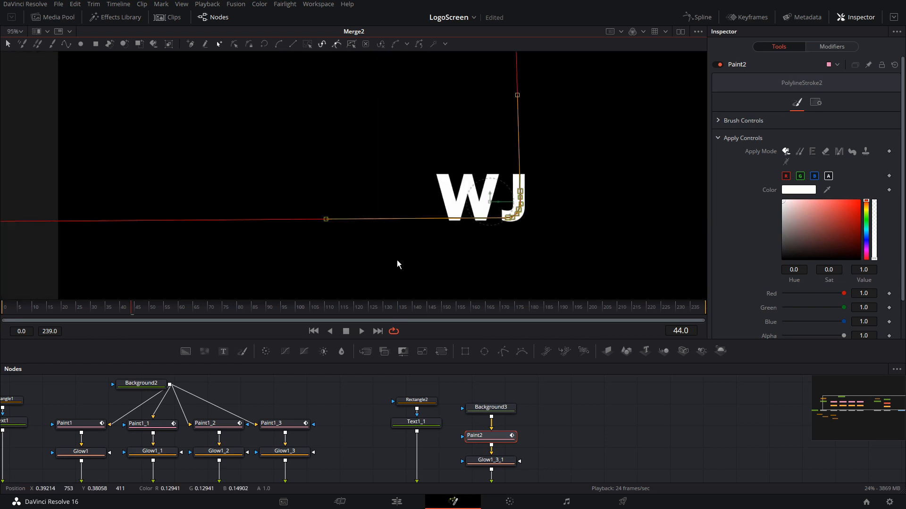
scroll(397, 264, "down", 2)
left_click(720, 124)
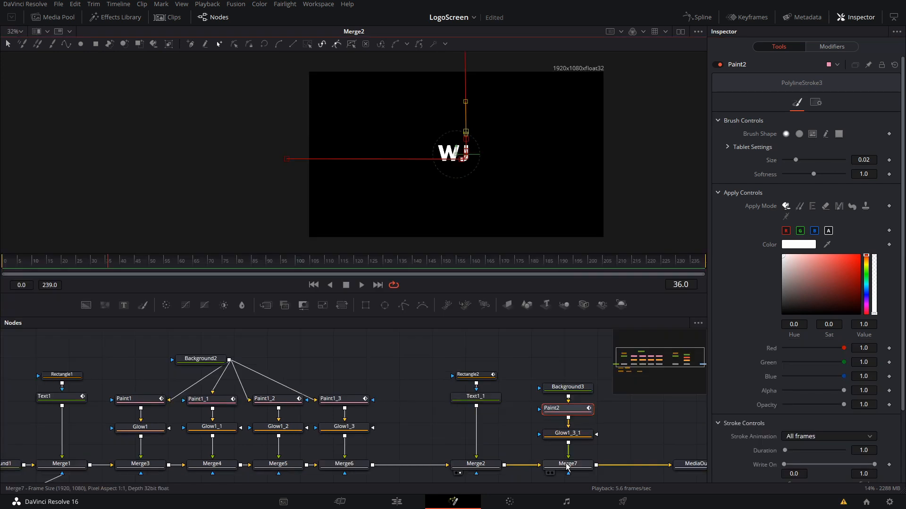
left_click(568, 455)
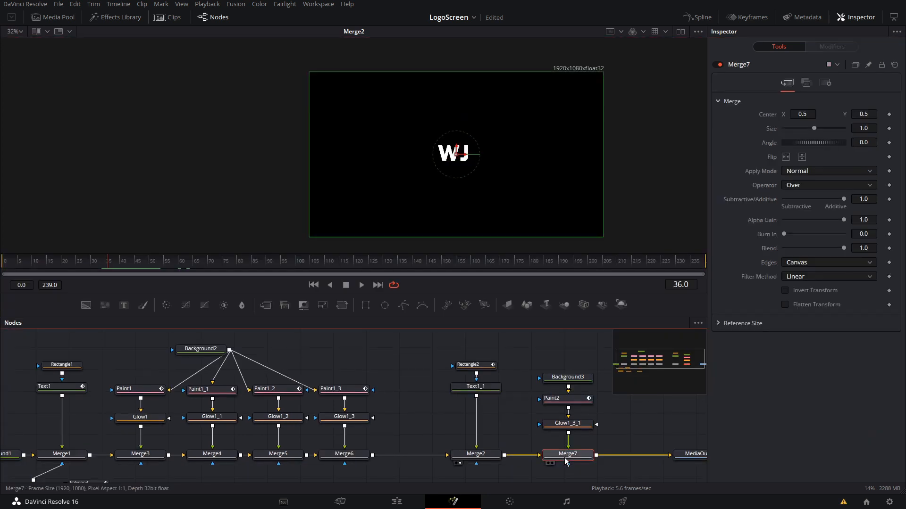
- Lower Paint2's brush Size for a thinner stroke, viewed through Merge7
key("1")
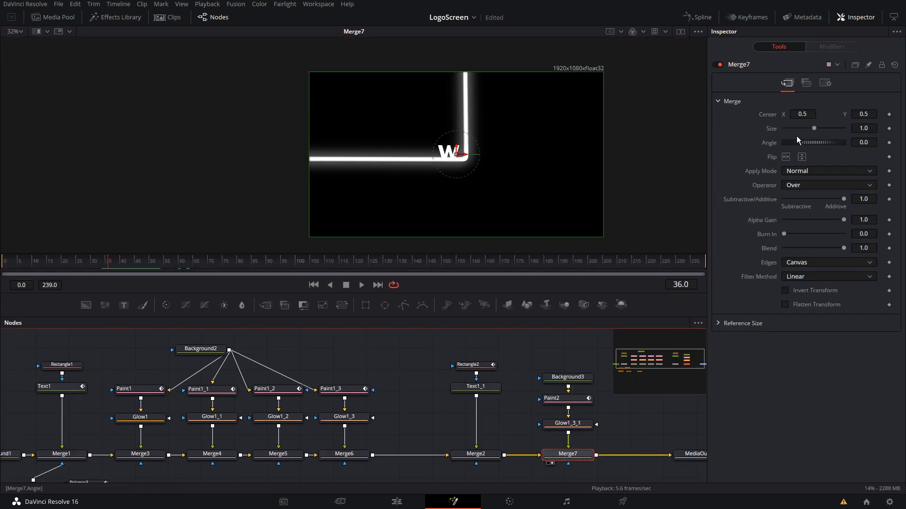
left_click(573, 400)
left_click_drag(873, 160, 868, 160)
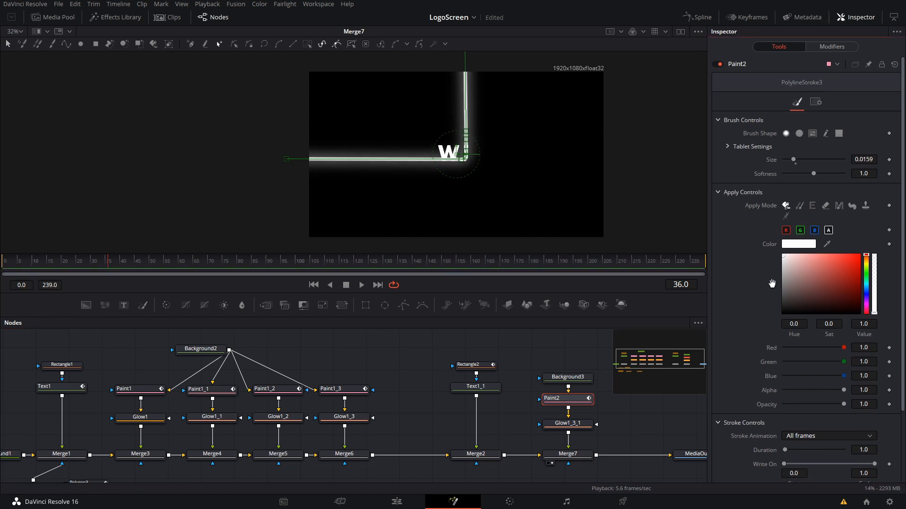
scroll(748, 165, "down", 2)
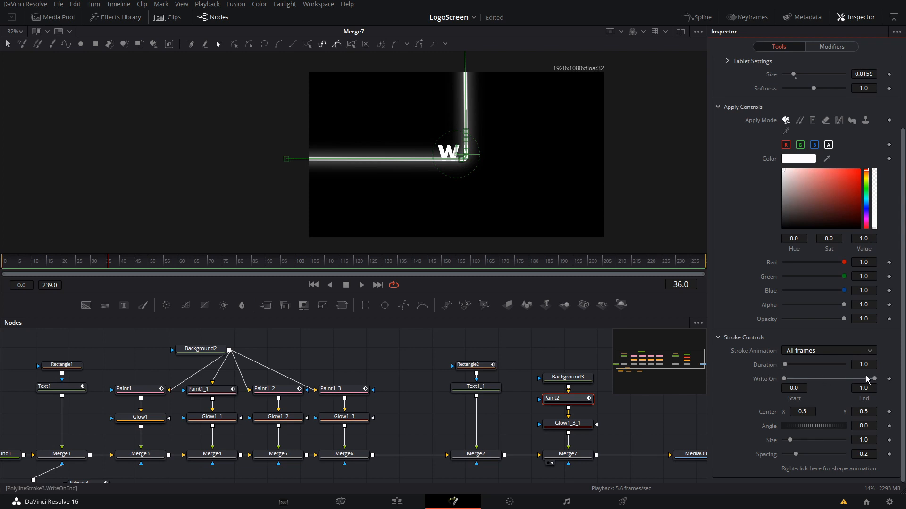
- Cut Paint2's Write On End to about 0.19, keyframe it, and slide the dash forward along the path
left_click_drag(871, 379, 797, 381)
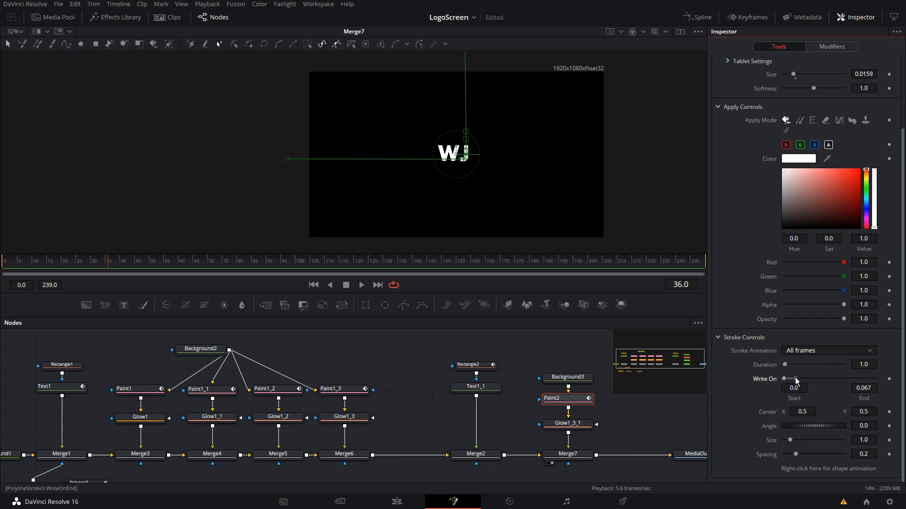
left_click(890, 379)
left_click_drag(791, 381, 869, 380)
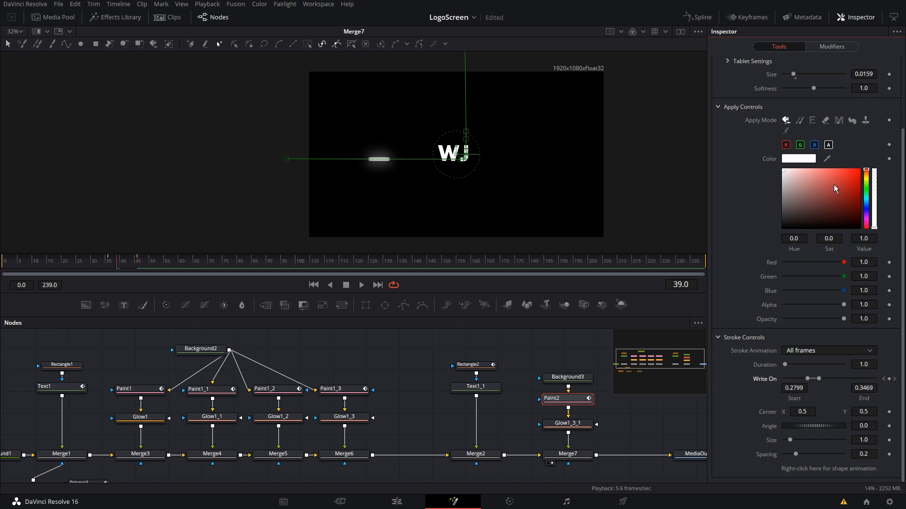
- Colour the Paint2 stroke a saturated green
left_click(866, 188)
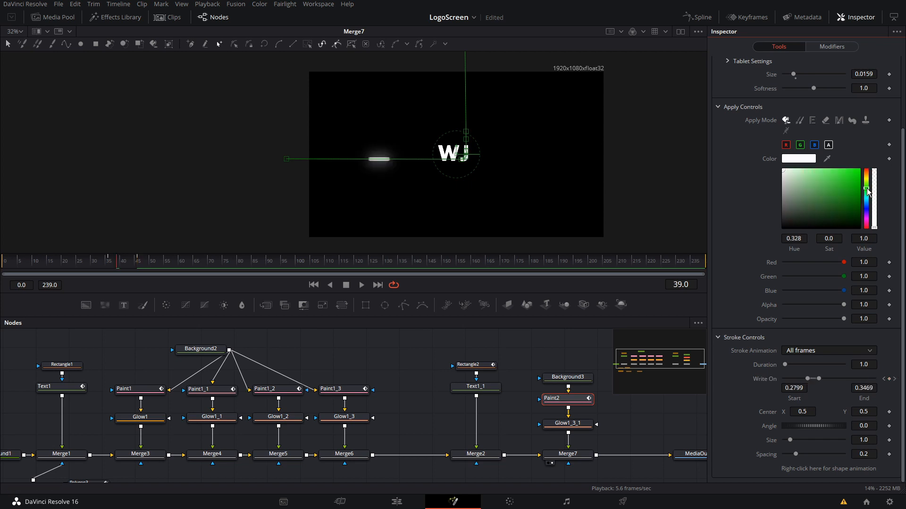
left_click(857, 179)
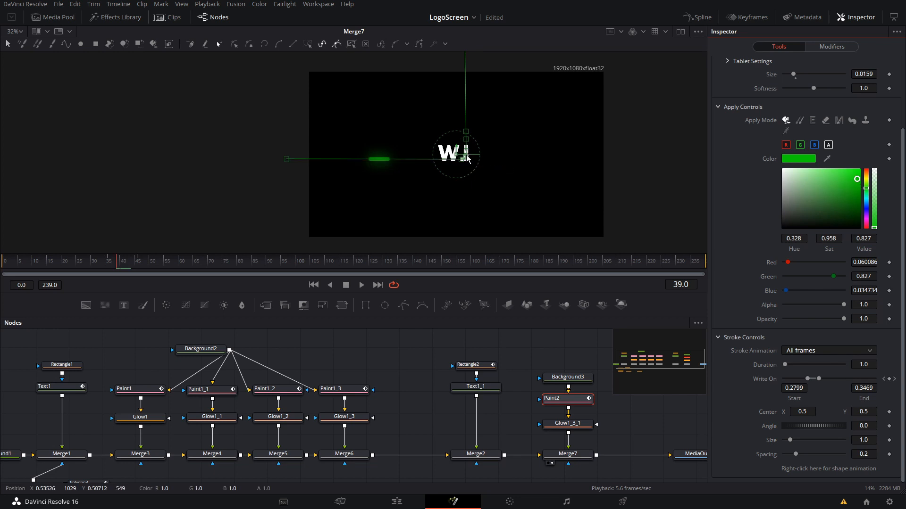
left_click(571, 456)
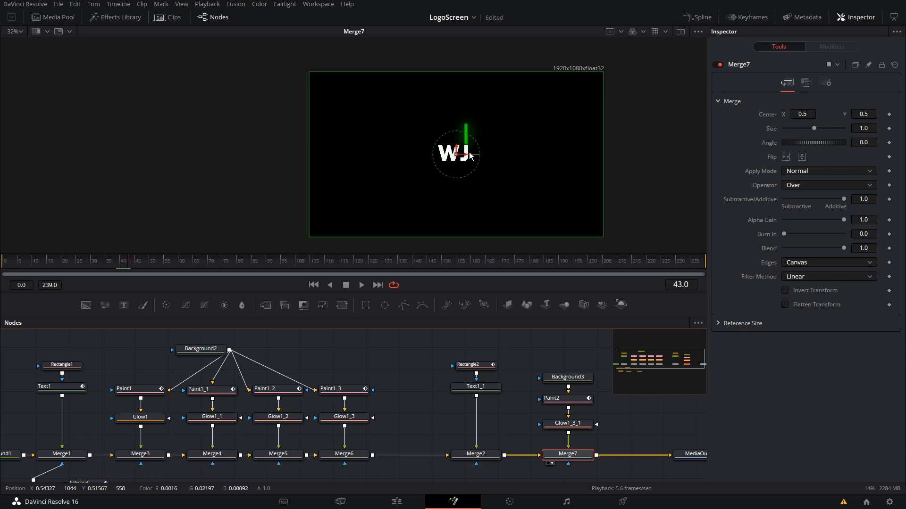
- Keyframe Merge2's Blend at 0 on frame 43 and 1.0 on frame 46, then preview the J fade-in
left_click(475, 454)
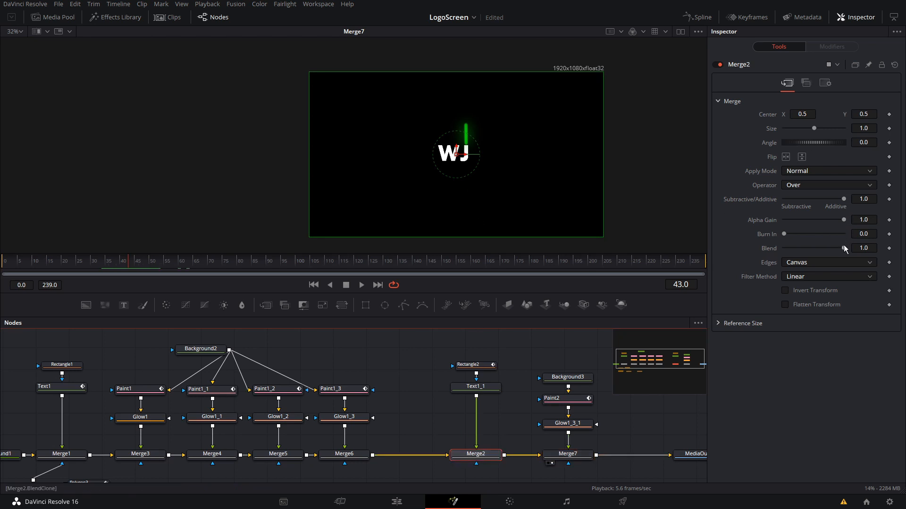
left_click(889, 248)
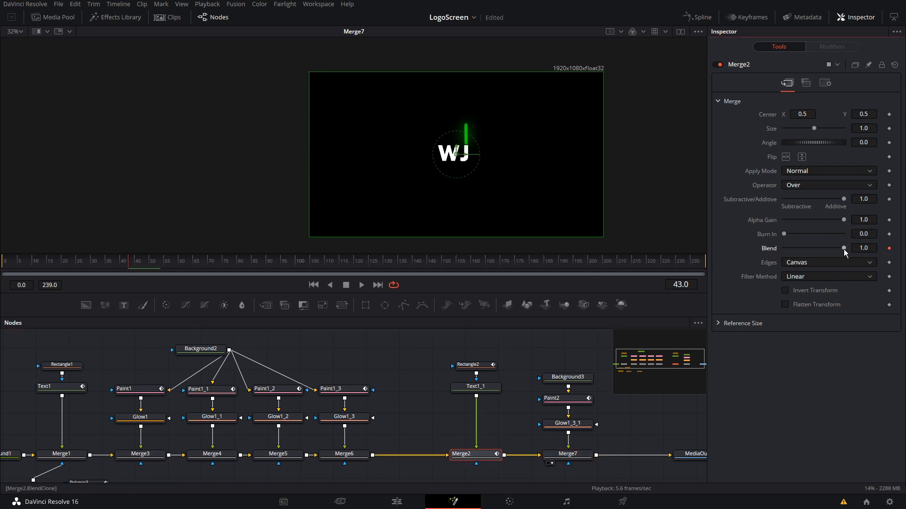
mouse_move(844, 249)
left_mouse_down()
mouse_move(764, 249)
mouse_move(850, 247)
left_mouse_up()
key("Right")
key("Right")
key("Right")
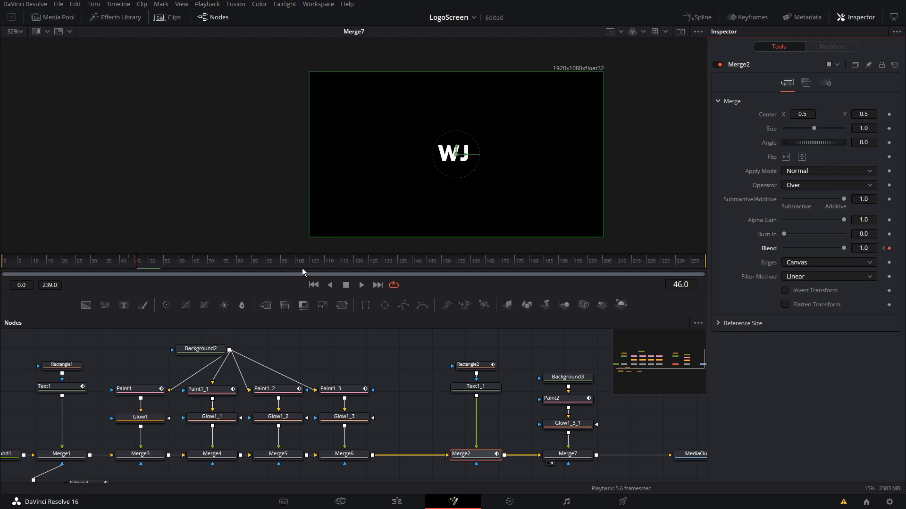
left_click(124, 262)
key("space")
key("space")
mouse_move(121, 261)
left_mouse_down()
mouse_move(86, 264)
mouse_move(134, 263)
left_mouse_up()
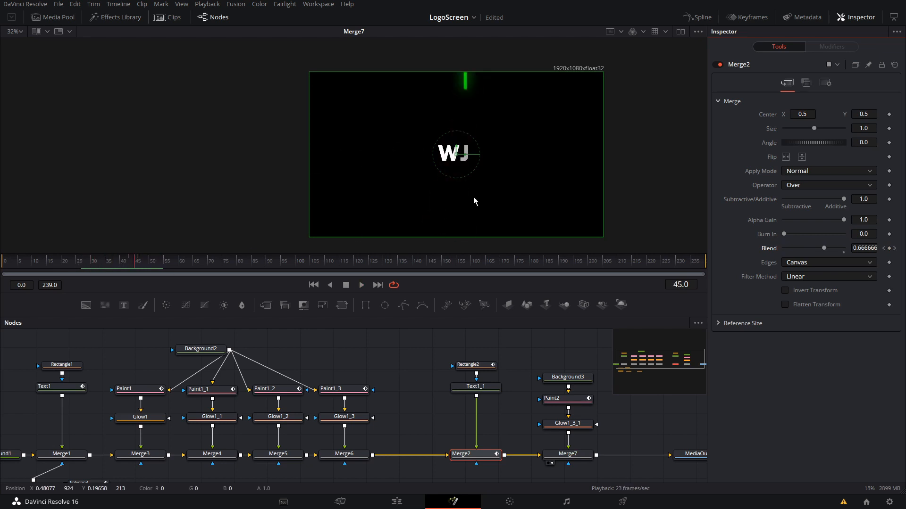
- Add two transforms after Text1_1 and spin Transform2 from Angle 0 at frame 45 to 360 at 56
left_click(464, 156)
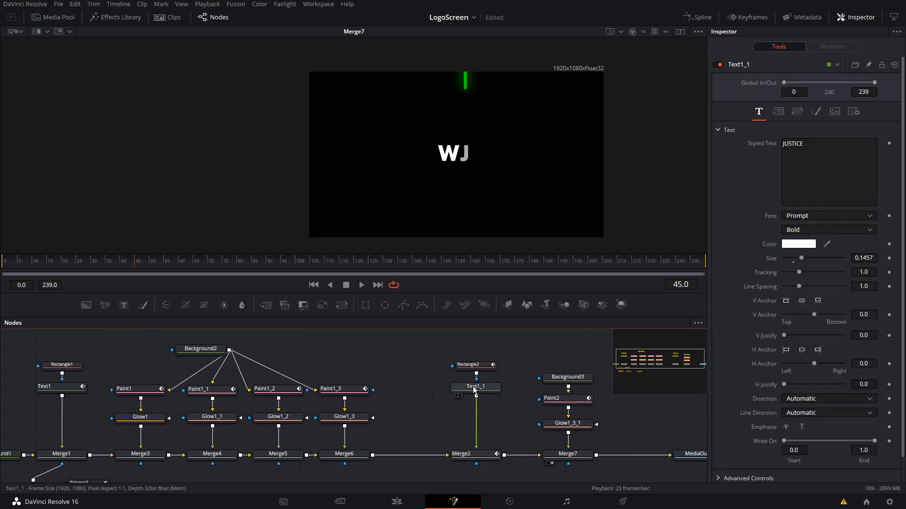
left_click(342, 306)
left_click_drag(343, 307, 477, 433)
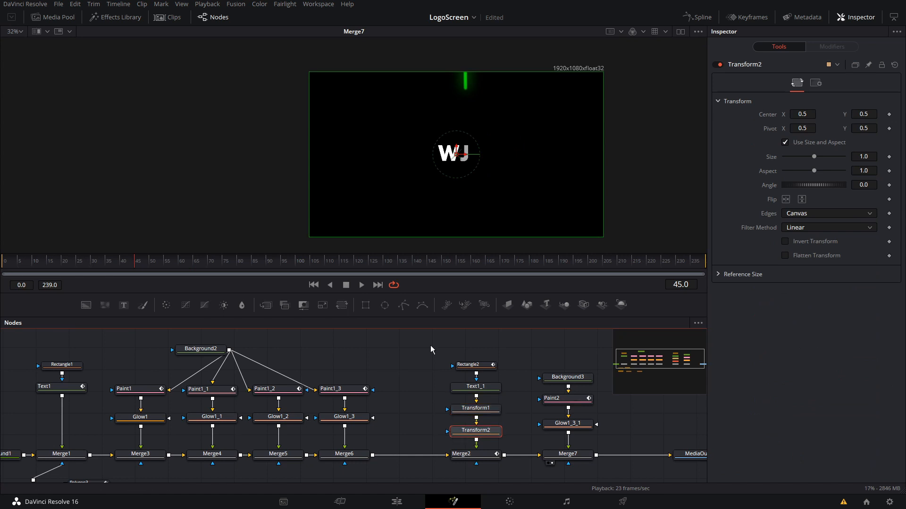
scroll(465, 168, "up", 5)
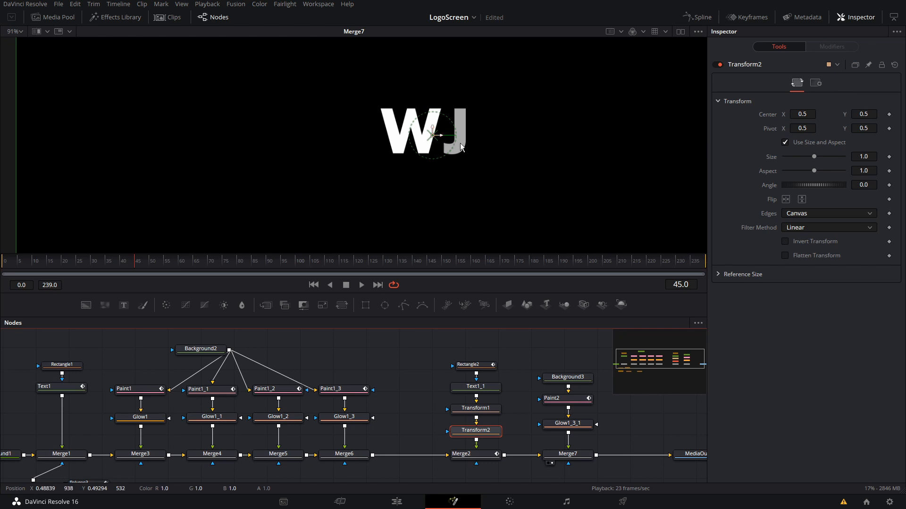
left_click_drag(809, 129, 805, 128)
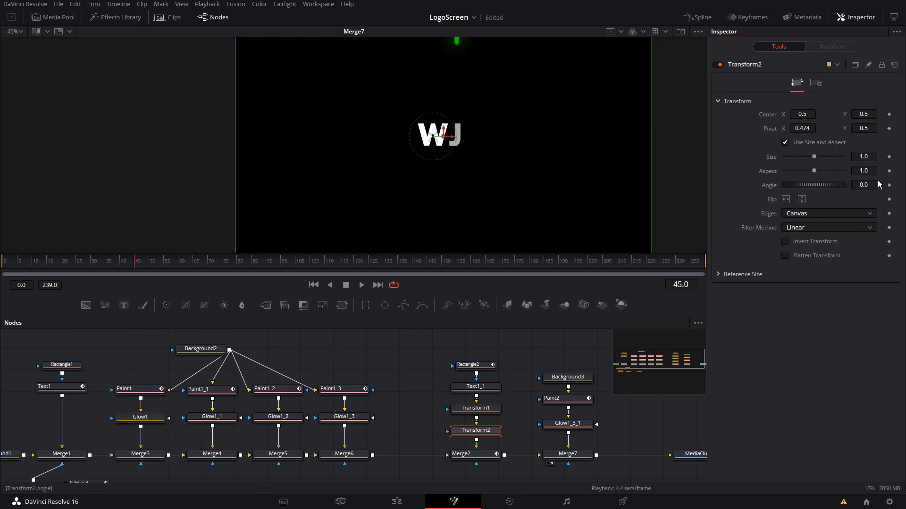
left_click(889, 185)
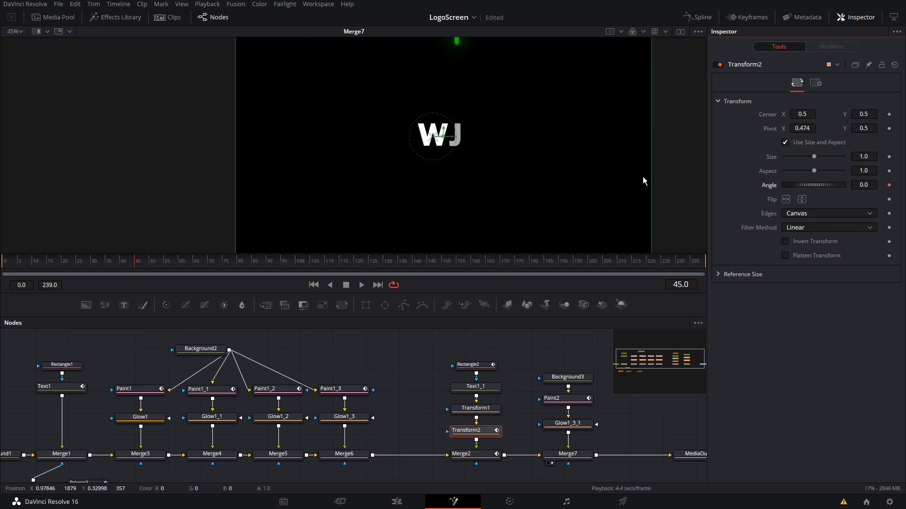
key("Right")
key("Right")
key("Right")
key("Right")
key("Right")
key("Right")
key("Right")
key("Right")
key("Right")
key("Right")
key("Right")
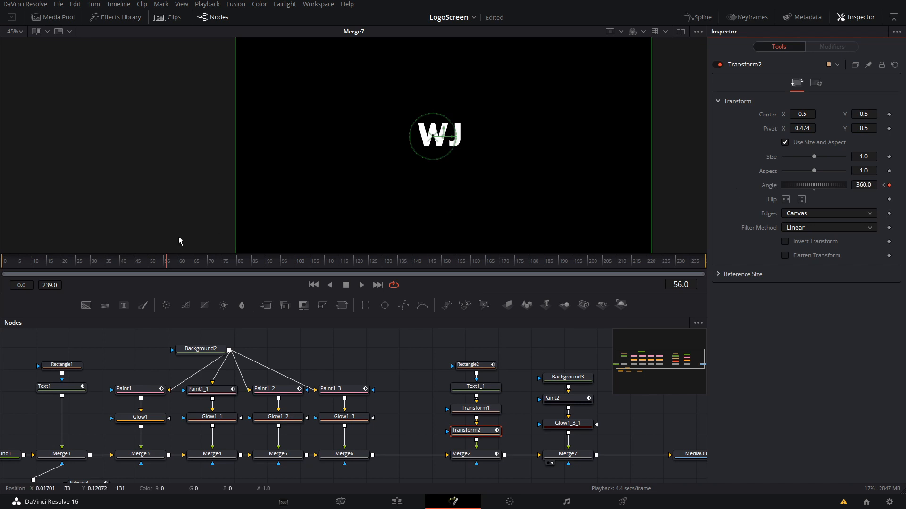
left_click(139, 262)
key("Right")
key("Right")
key("Right")
key("Right")
key("Right")
key("Right")
key("Right")
key("Right")
key("Right")
key("Right")
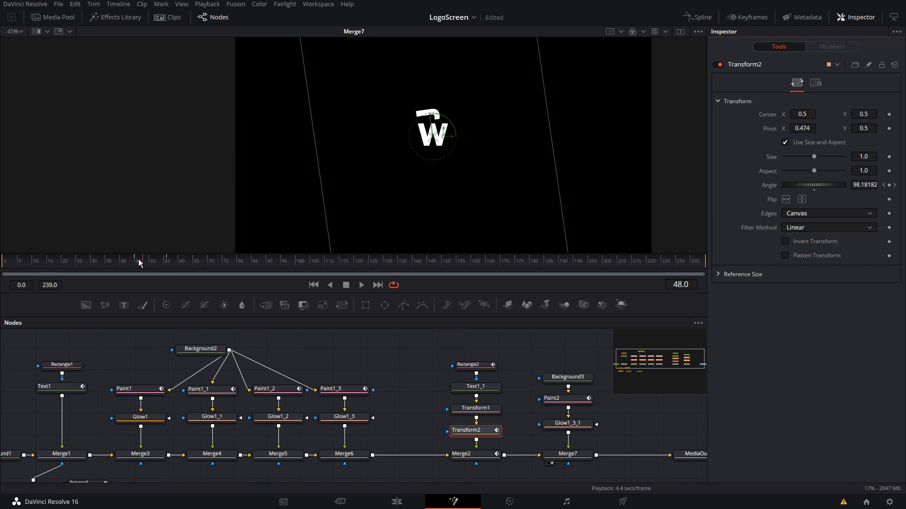
left_click(136, 262)
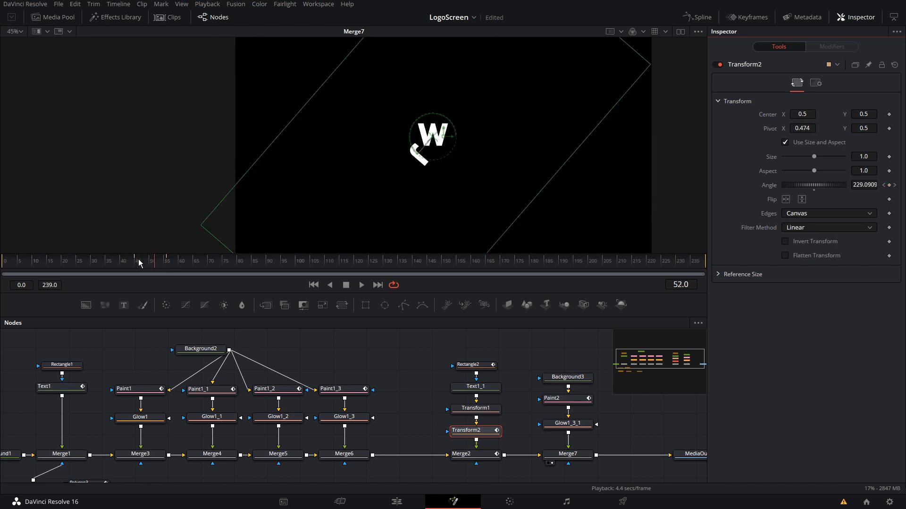
key("Right")
key("Right")
key("Right")
key("Right")
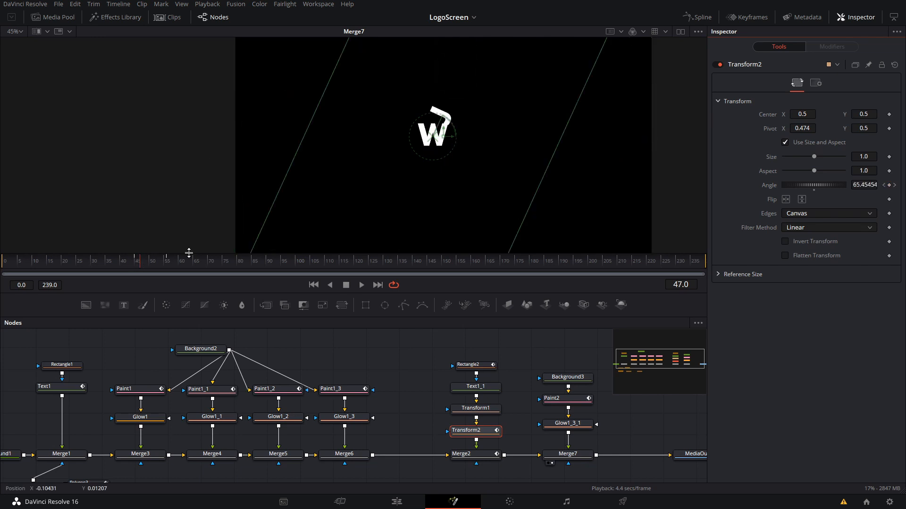
key("Left")
key("Left")
key("Left")
key("Left")
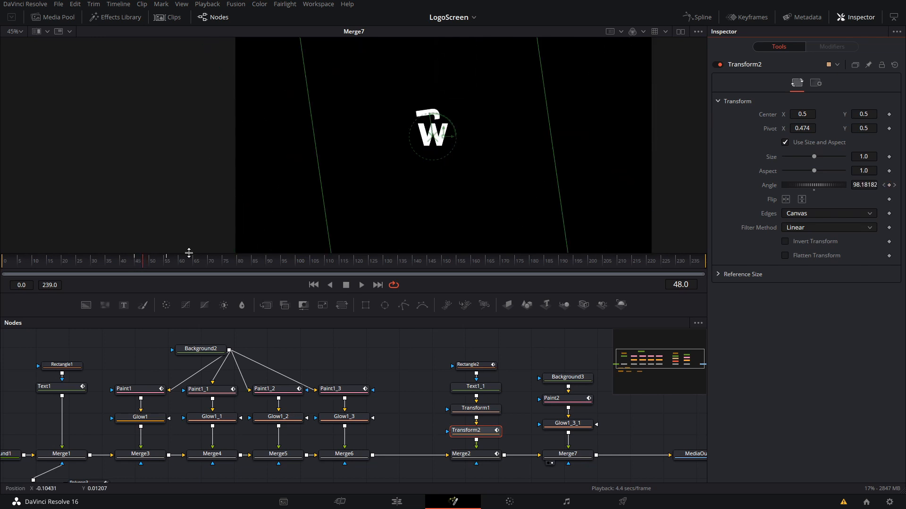
- Keyframe Transform1's Angle from 0 to -360 over frames 45–56 and shift its Pivot X to 0.541
left_click(449, 409)
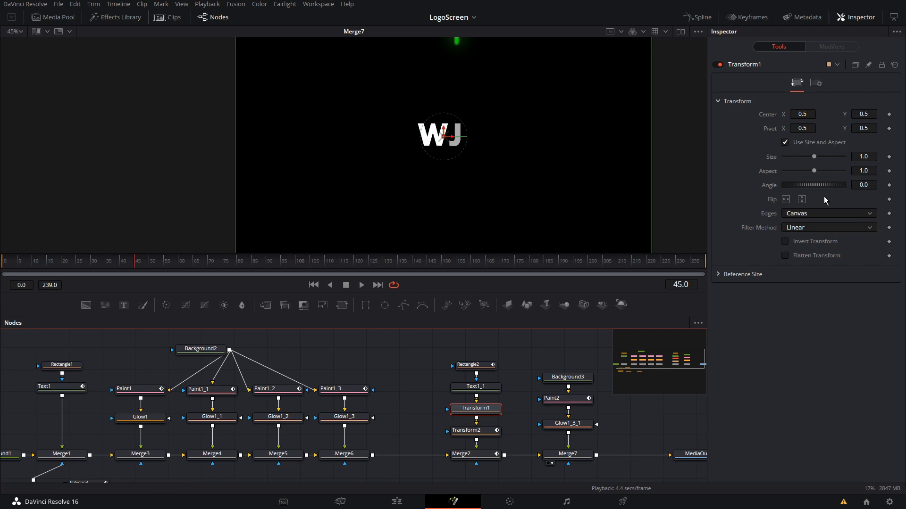
left_click(889, 185)
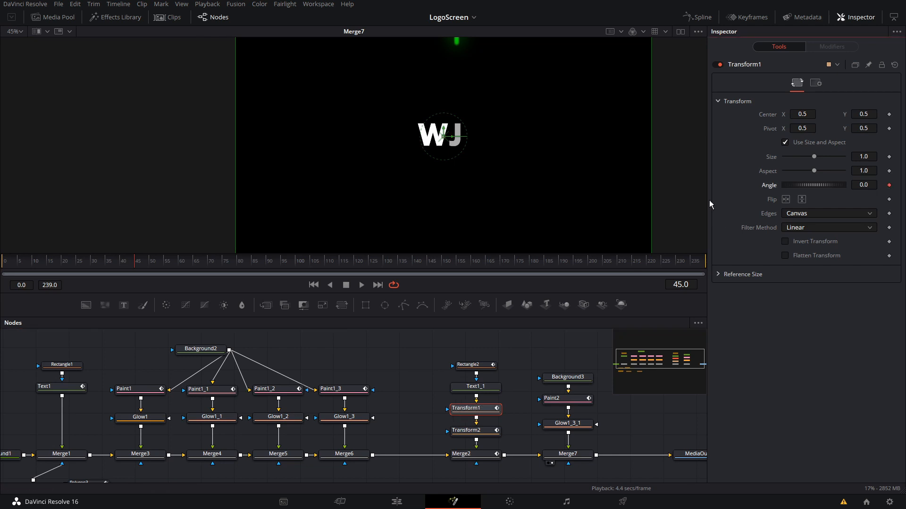
key("Right")
key("Right")
key("Right")
key("Right")
key("Right")
key("Right")
key("Right")
key("Right")
key("Right")
key("Right")
key("Right")
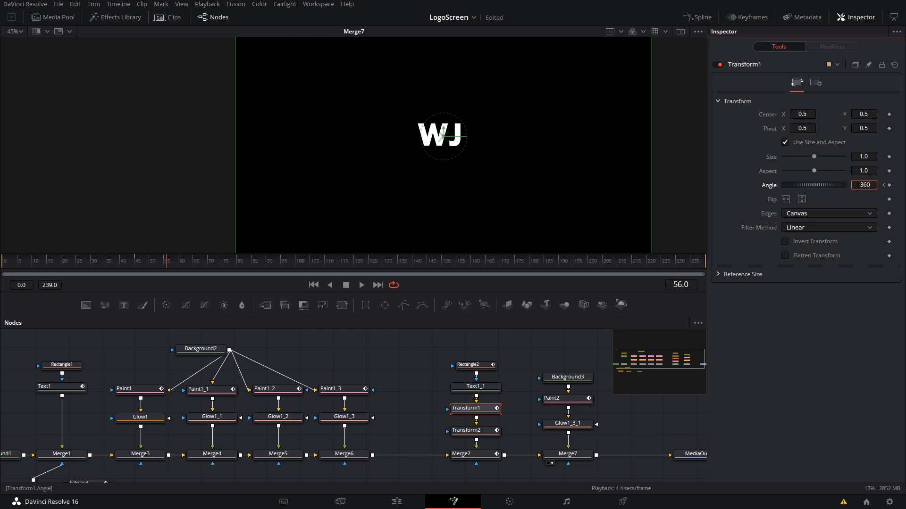
key("Return")
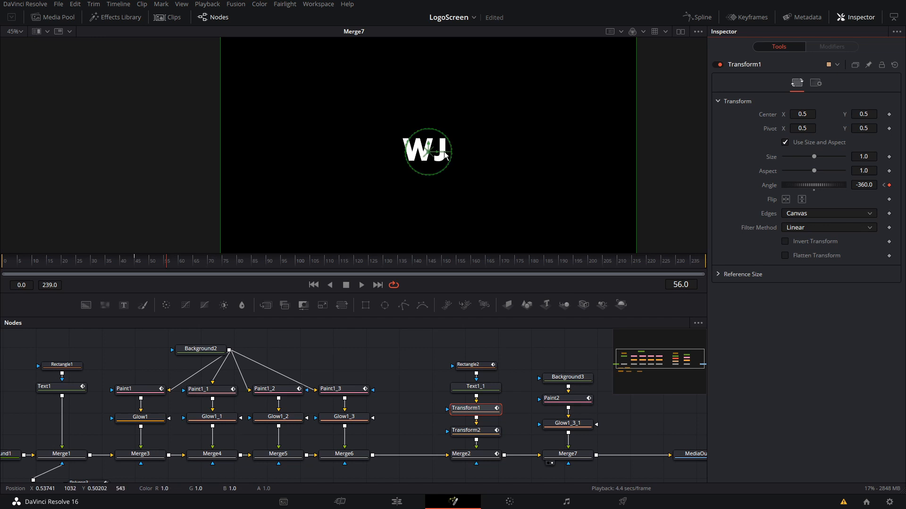
left_click_drag(805, 126, 827, 127)
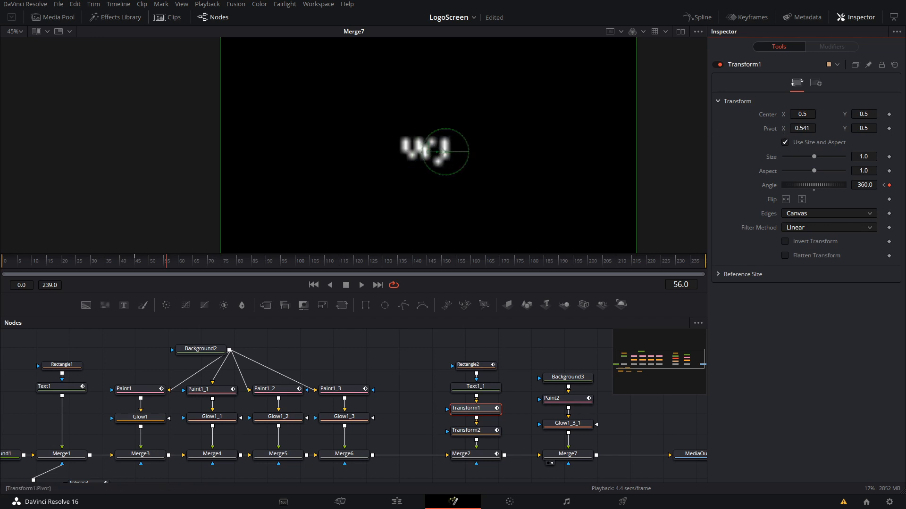
left_click(135, 264)
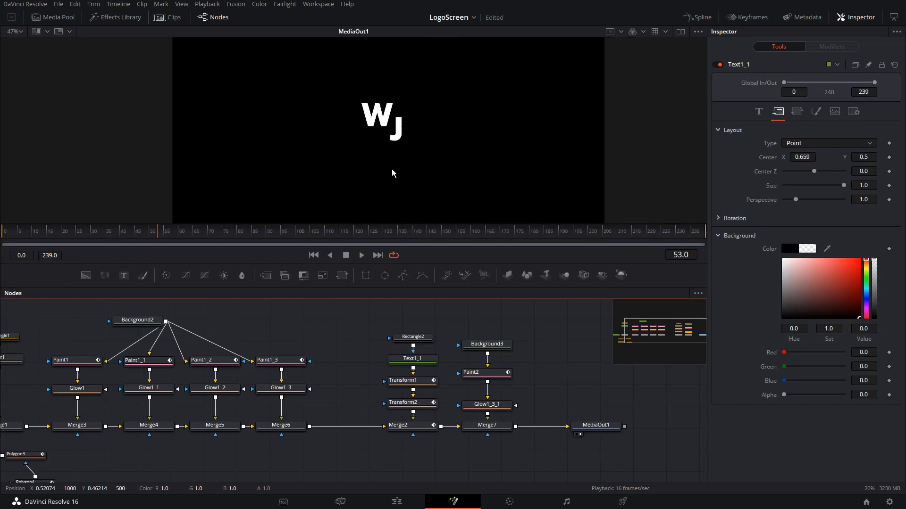
- Enable Motion Blur on Transform2 (Quality 2, Shutter Angle 180) and check the smear mid-spin
left_click(418, 405)
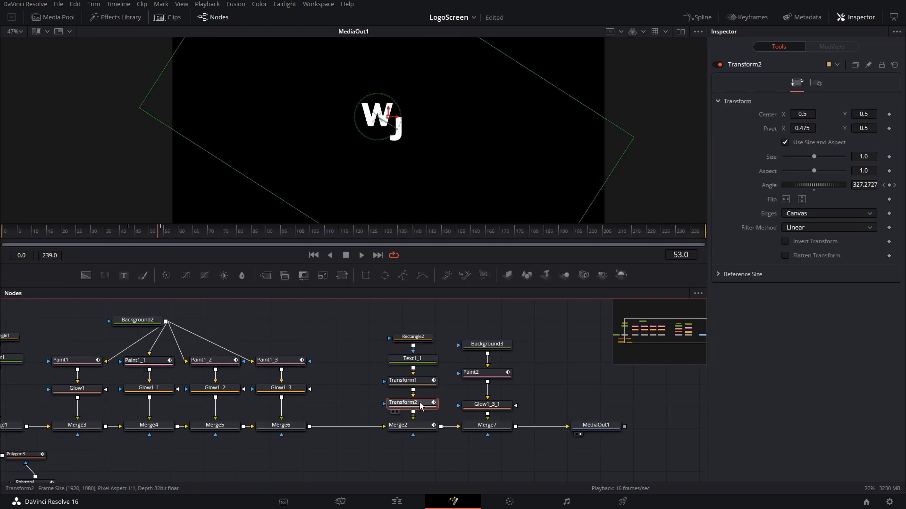
left_click(817, 83)
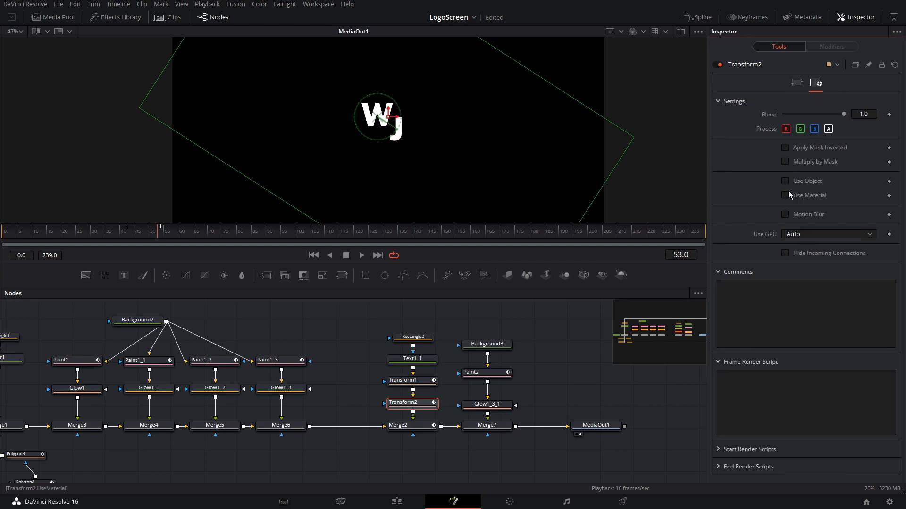
left_click(784, 214)
left_click_drag(158, 234, 162, 234)
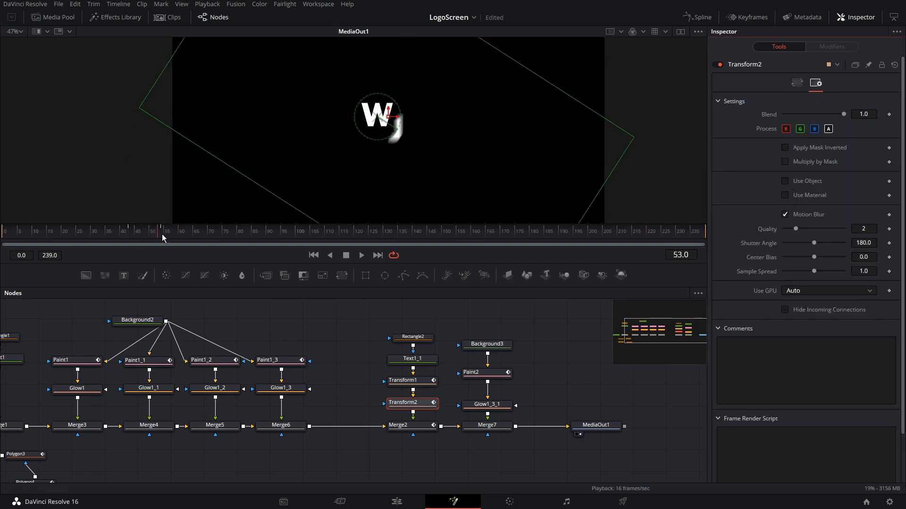
key("Right")
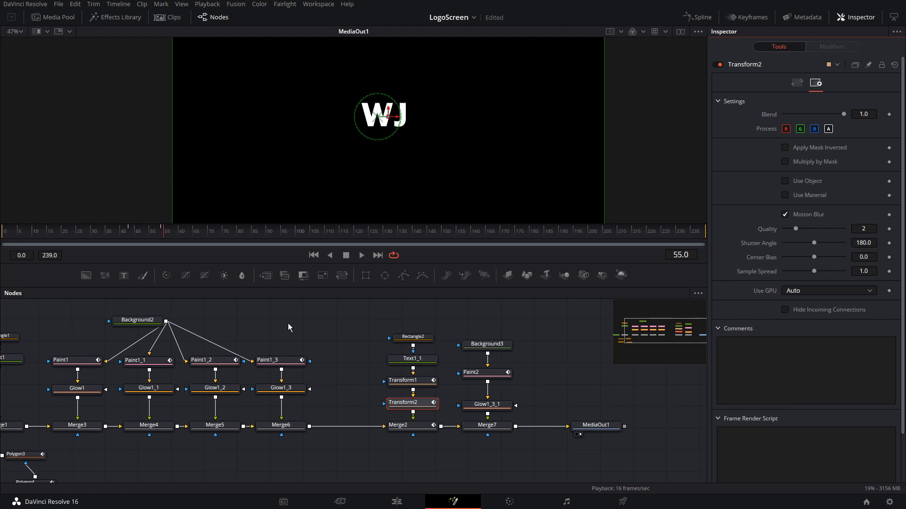
left_click_drag(288, 323, 469, 320)
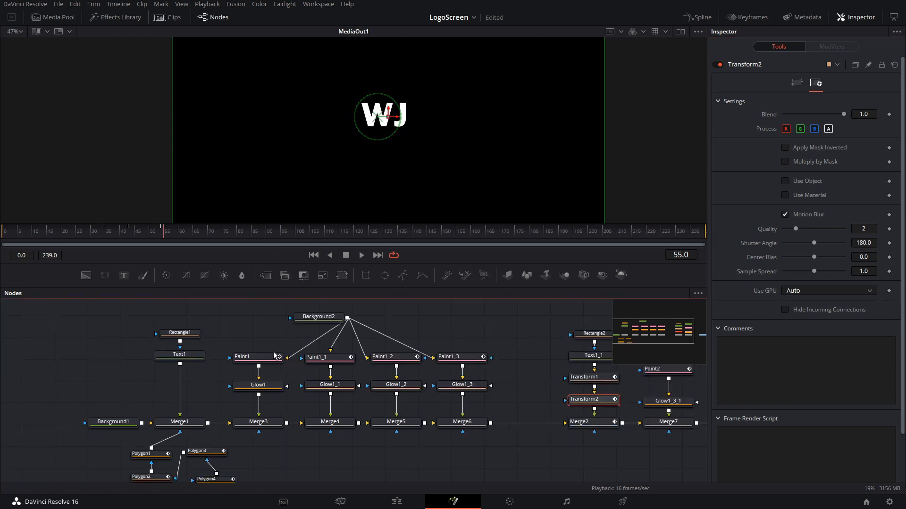
- Test-shift Text1's Center X and undo it, then add a Rectangle3 mask node to the graph
left_click(180, 355)
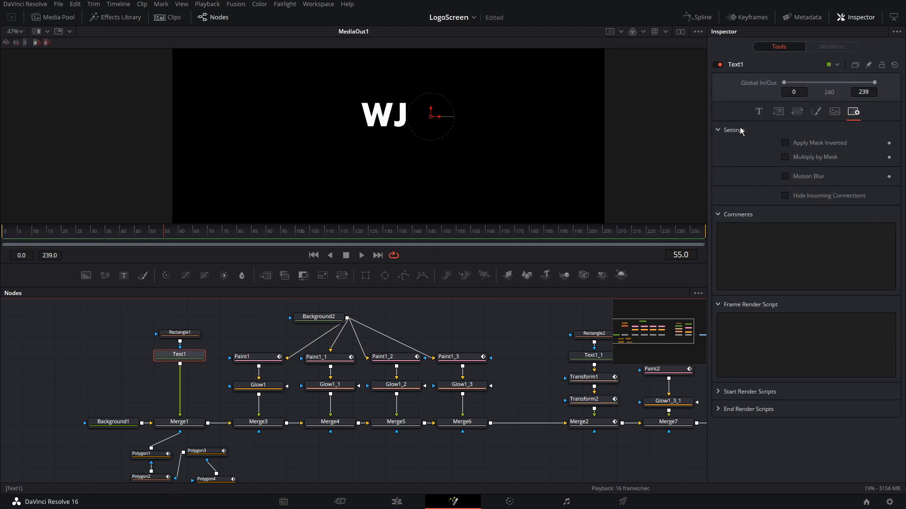
left_click(778, 112)
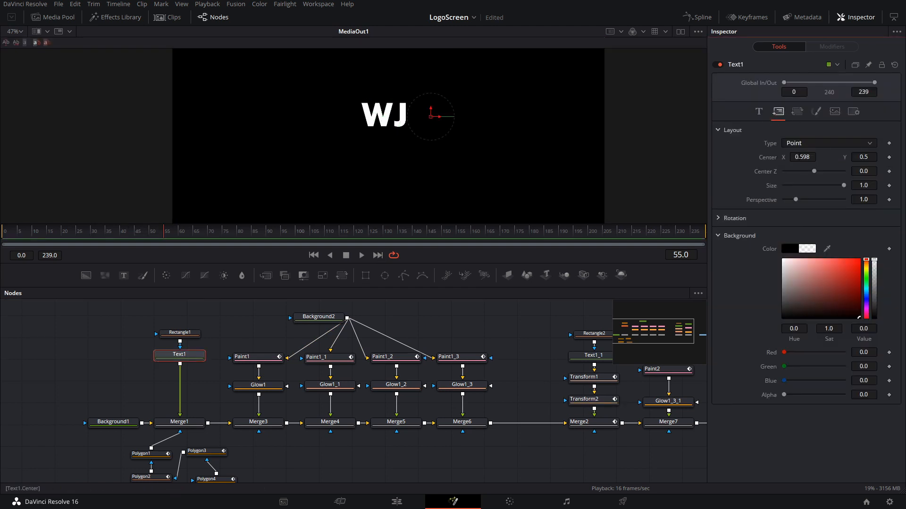
left_click_drag(851, 158, 808, 159)
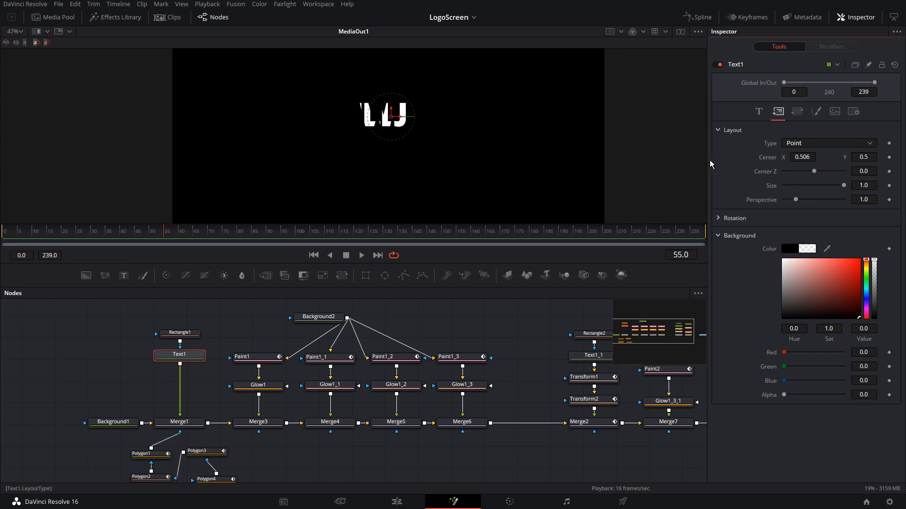
key("ctrl+z")
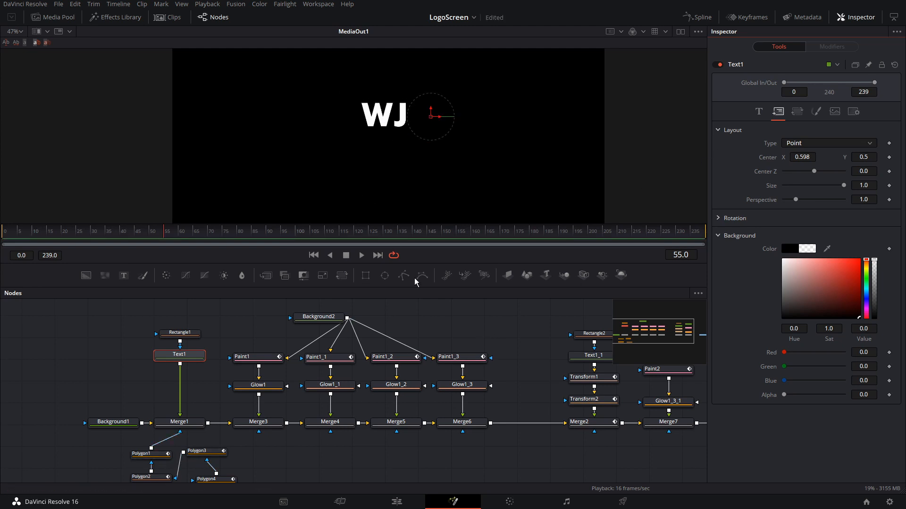
left_click_drag(366, 280, 218, 472)
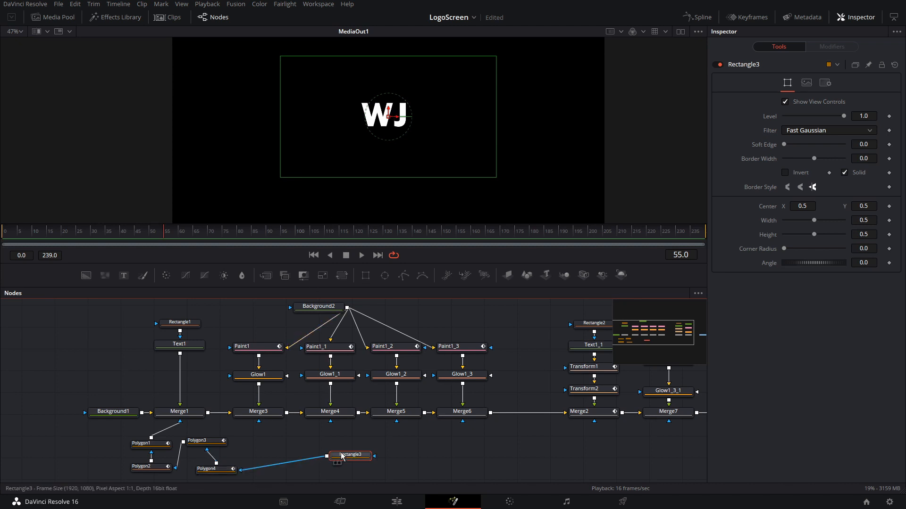
- Align Rectangle3 level with Polygon4, and try sliding Text1 left before undoing it
left_click_drag(342, 456, 342, 470)
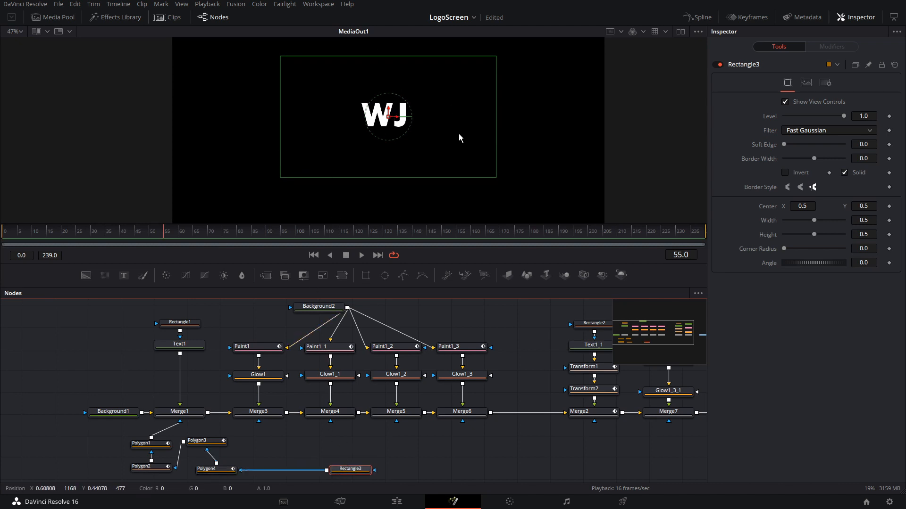
left_click(201, 345)
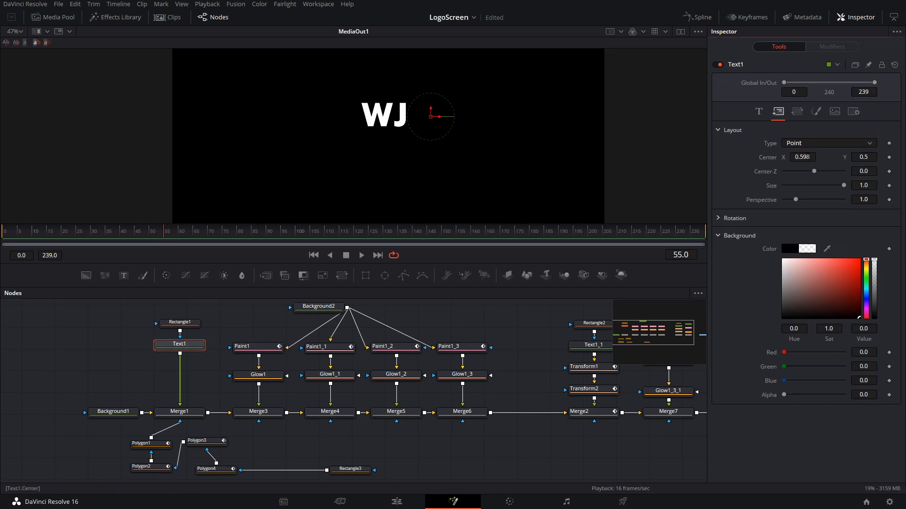
left_click_drag(808, 157, 715, 157)
key("ctrl+z")
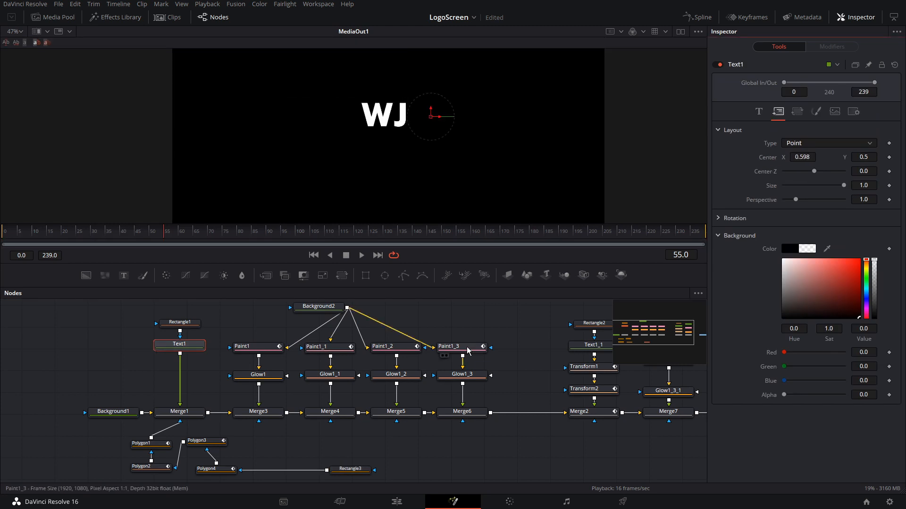
- Widen Rectangle3 to about 0.85, then load Text1 with the playhead at frame 54
left_click(350, 469)
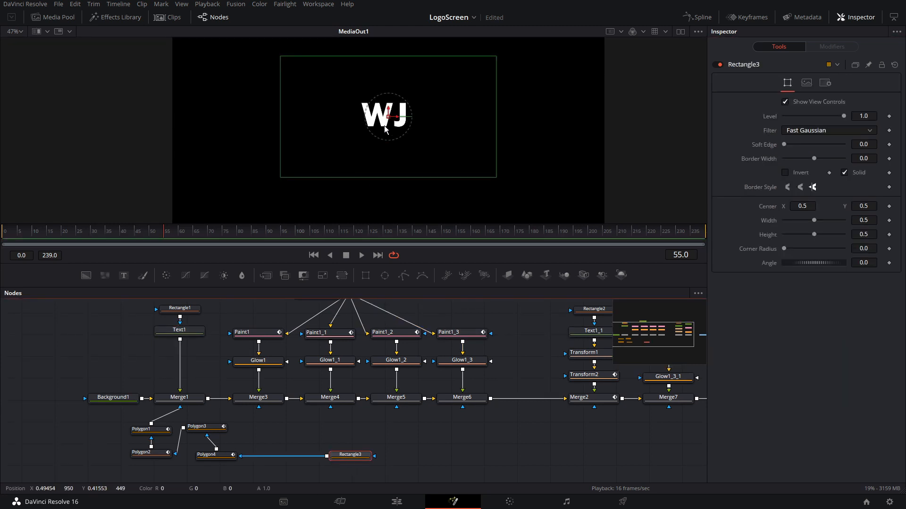
left_click_drag(280, 125, 205, 126)
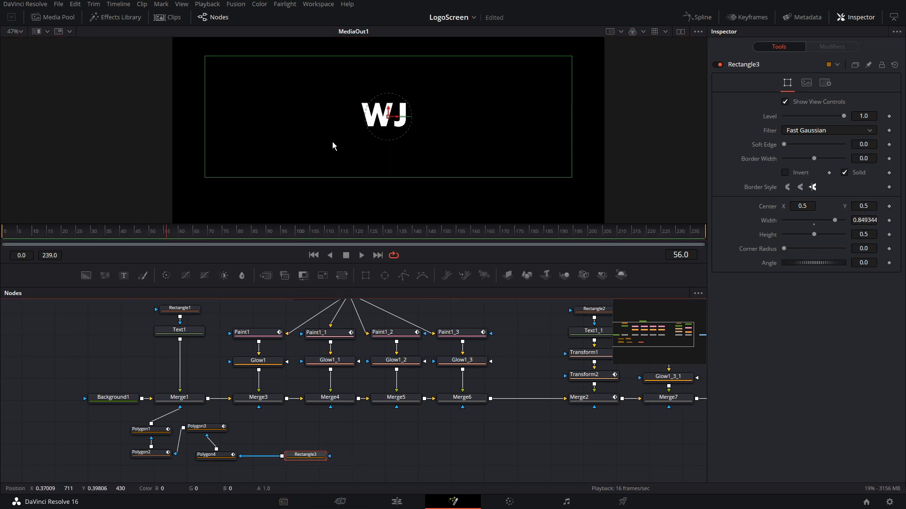
left_click(181, 334)
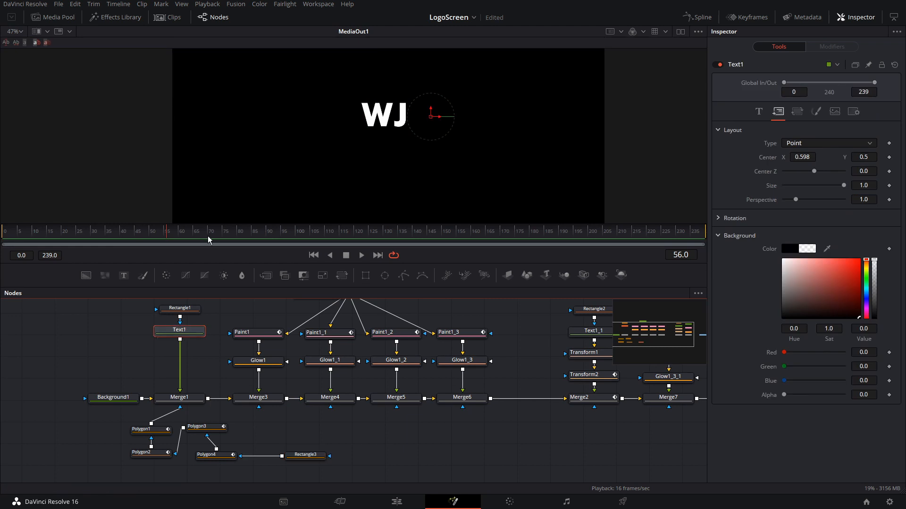
left_click_drag(179, 237, 162, 235)
- Keyframe Text1's Center, slide X from 0.598 to 0.343, and smooth both keys into an S-curve
left_click(889, 157)
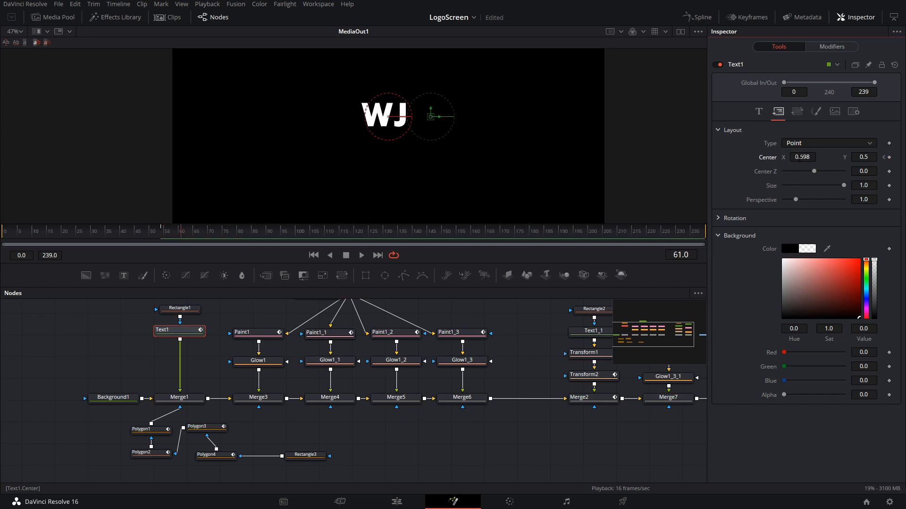
left_click_drag(804, 157, 691, 157)
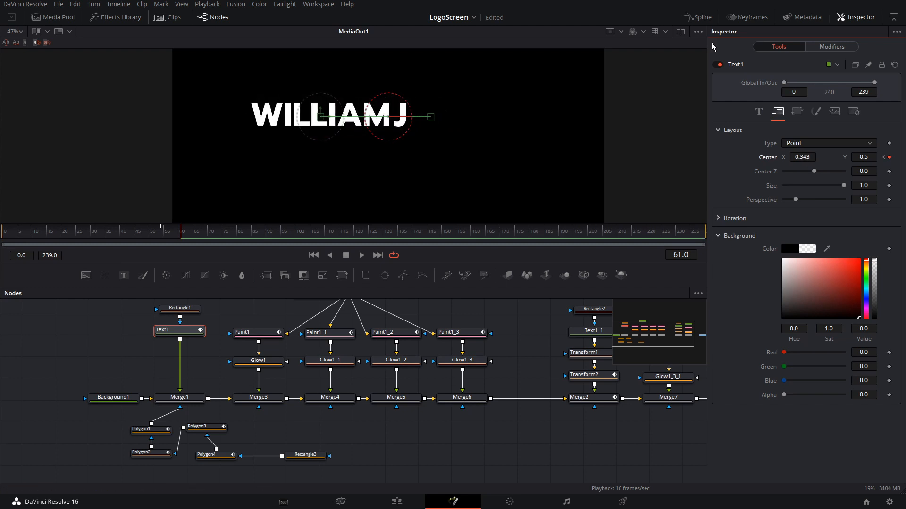
left_click(702, 17)
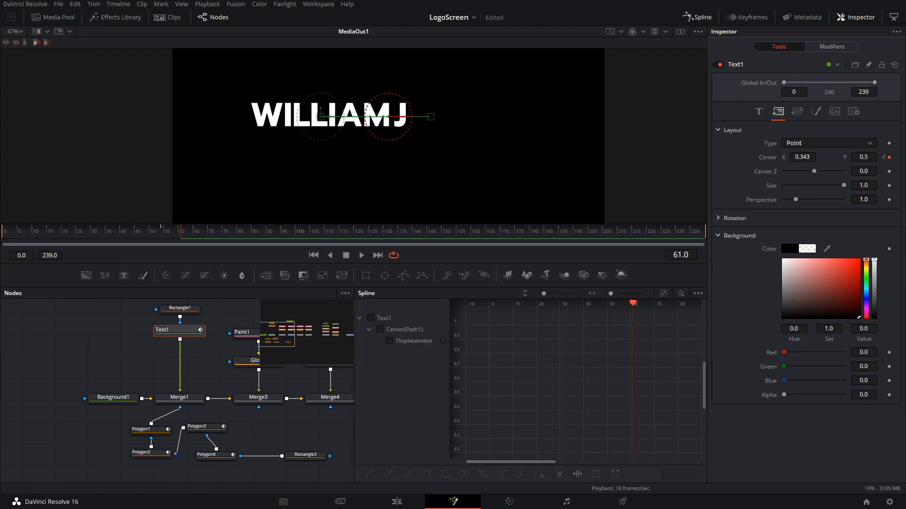
left_click(893, 17)
left_click(493, 342)
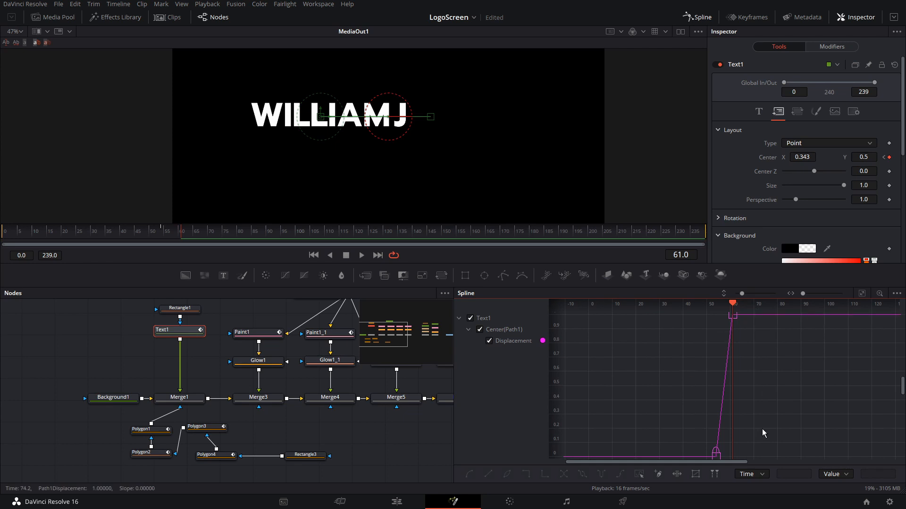
key("ctrl+f")
left_click_drag(826, 315, 648, 451)
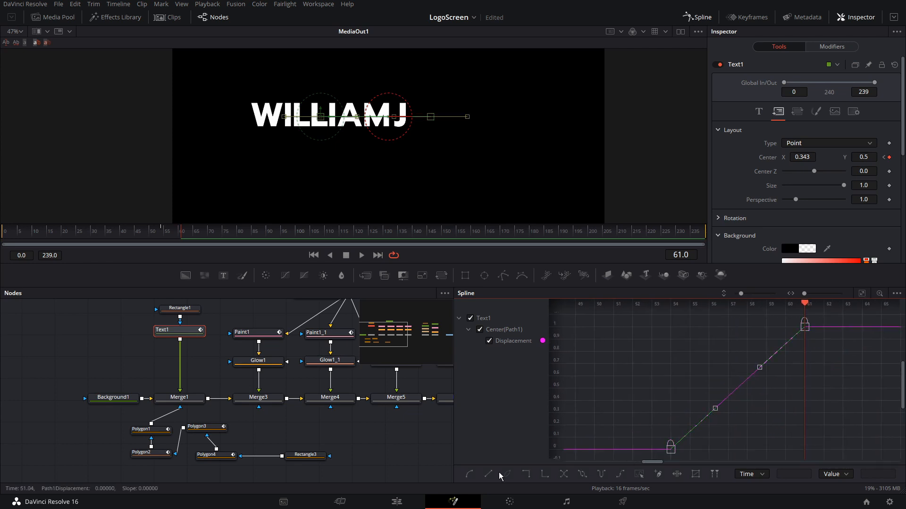
left_click(469, 475)
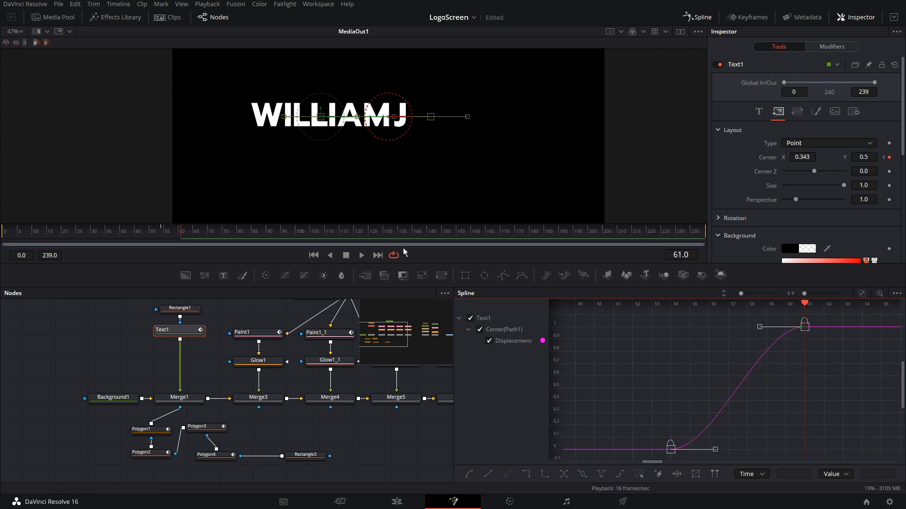
- Scrub through the eased WILLIAM reveal, then bring Rectangle2 and MediaOut1 into view
mouse_move(186, 231)
left_mouse_down()
mouse_move(167, 238)
mouse_move(182, 235)
left_mouse_up()
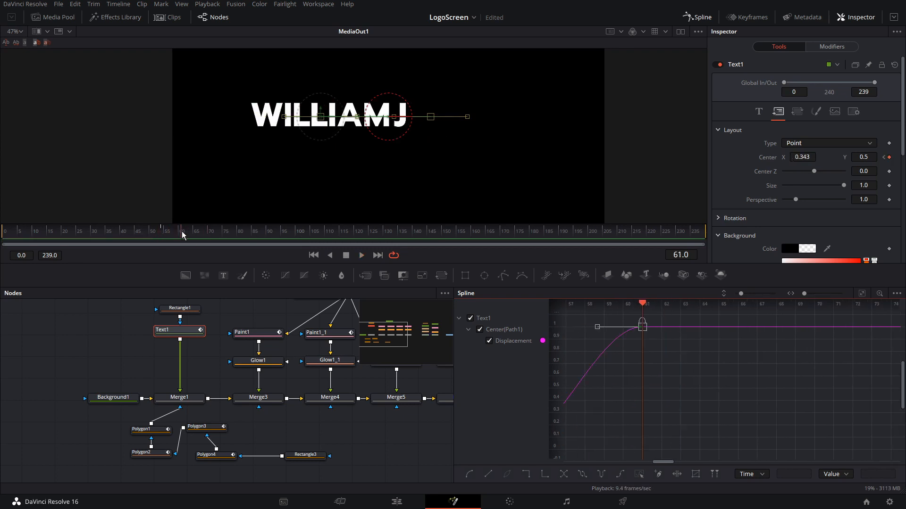
key("Left")
key("Left")
key("Right")
key("Right")
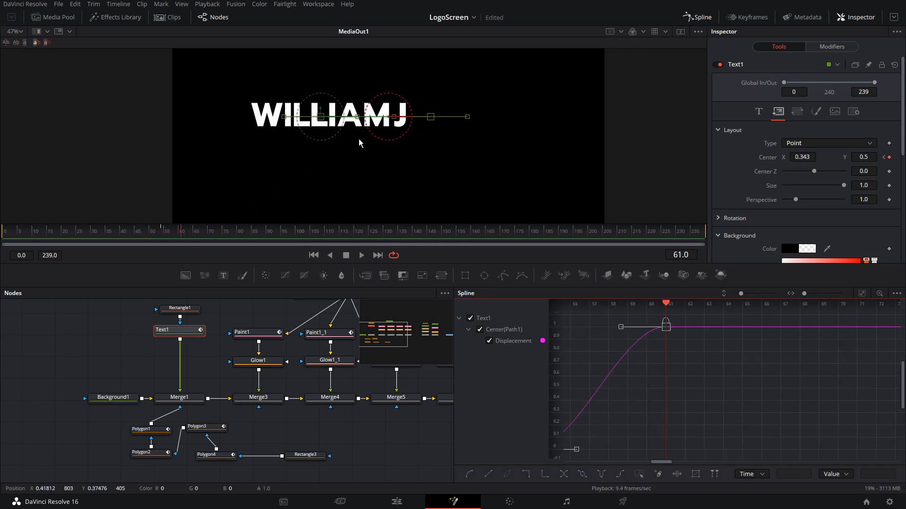
left_click_drag(403, 432, 271, 435)
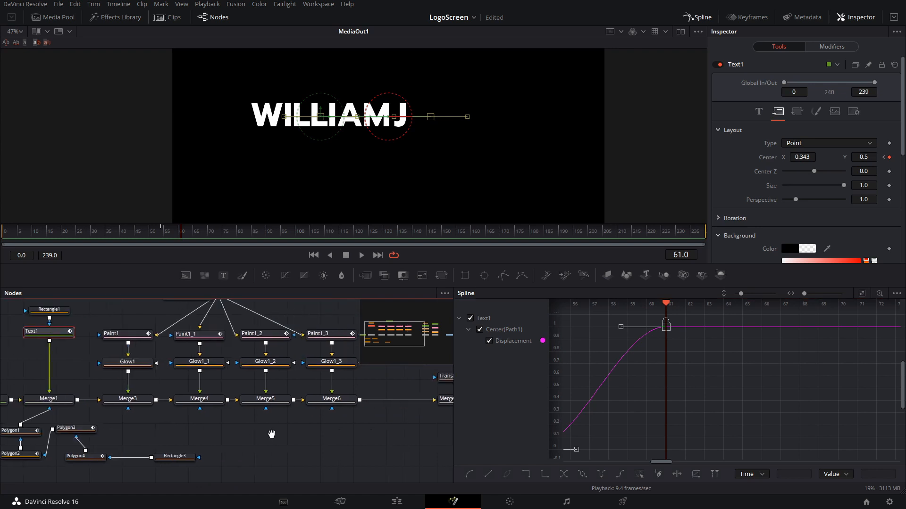
left_click_drag(351, 424, 254, 430)
mouse_move(340, 340)
left_mouse_down()
mouse_move(271, 358)
mouse_move(279, 357)
left_mouse_up()
left_click_drag(354, 320, 289, 319)
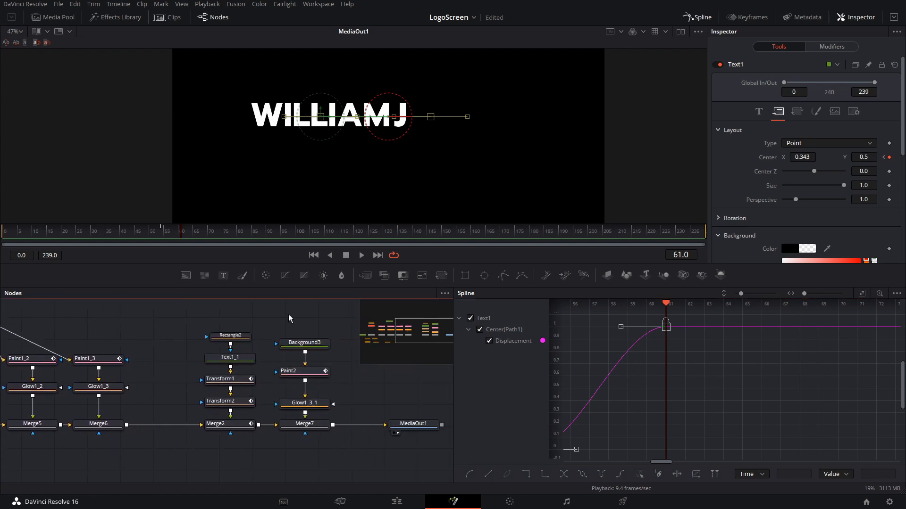
- Save, then keyframe Rectangle2's Center X from 0.391744 at frame 61 to 0.657744 at 68
left_click(230, 335)
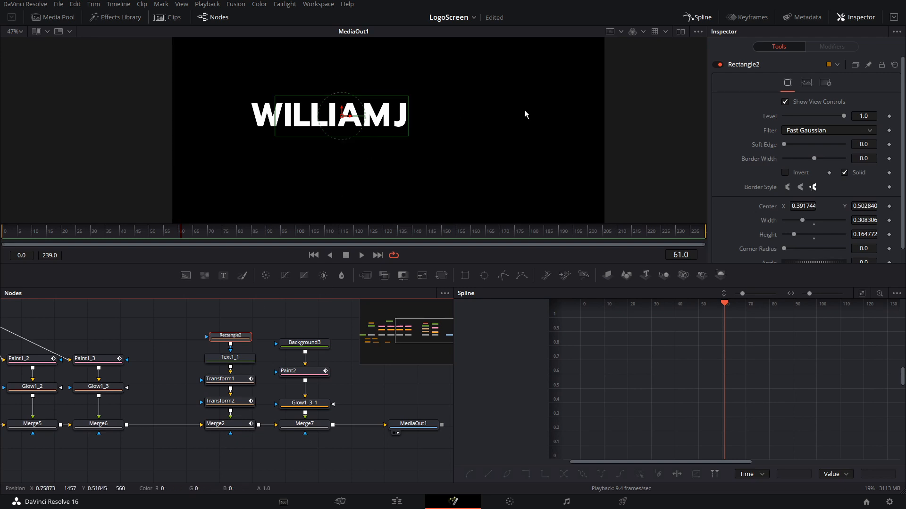
key("ctrl+s")
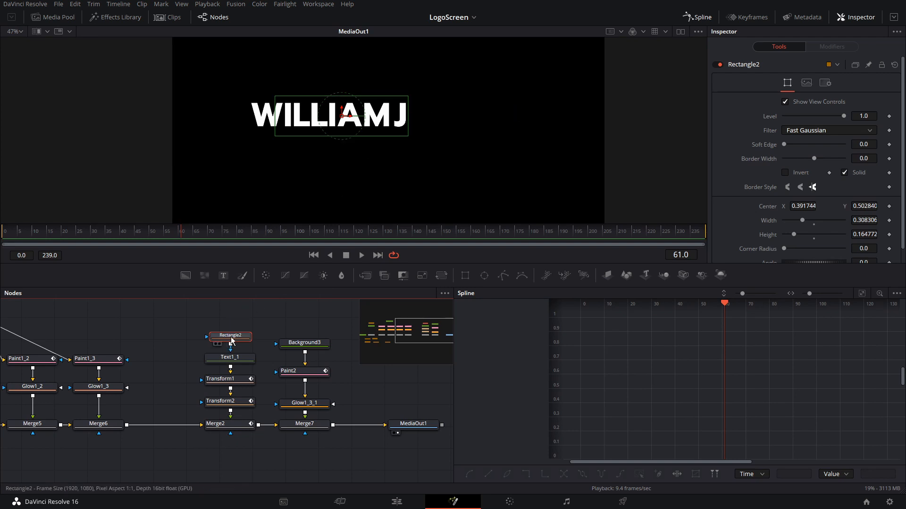
left_click(888, 207)
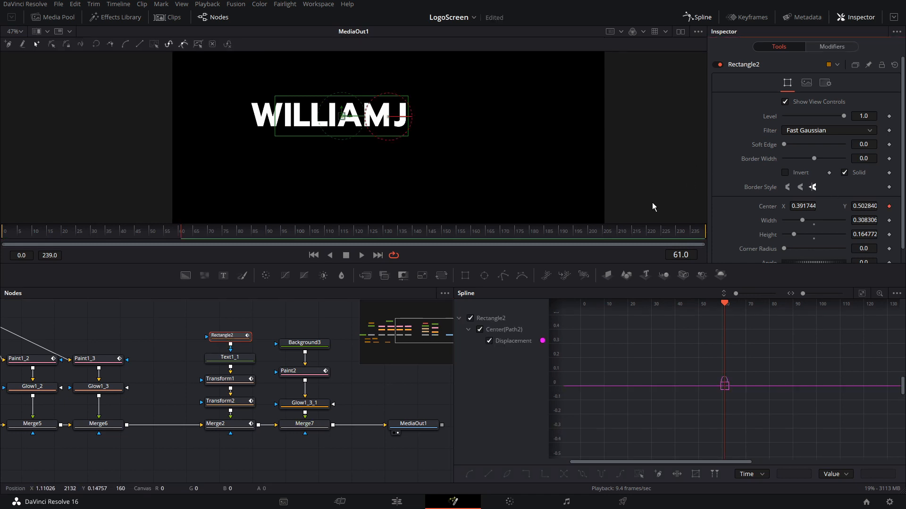
key("Right")
key("Right")
key("Right")
key("Right")
key("Right")
key("Right")
key("Right")
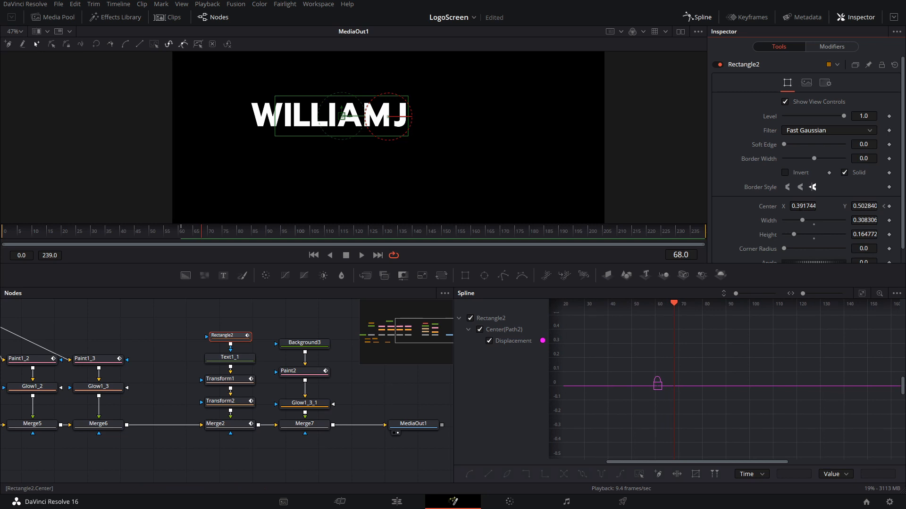
left_click_drag(802, 206, 891, 206)
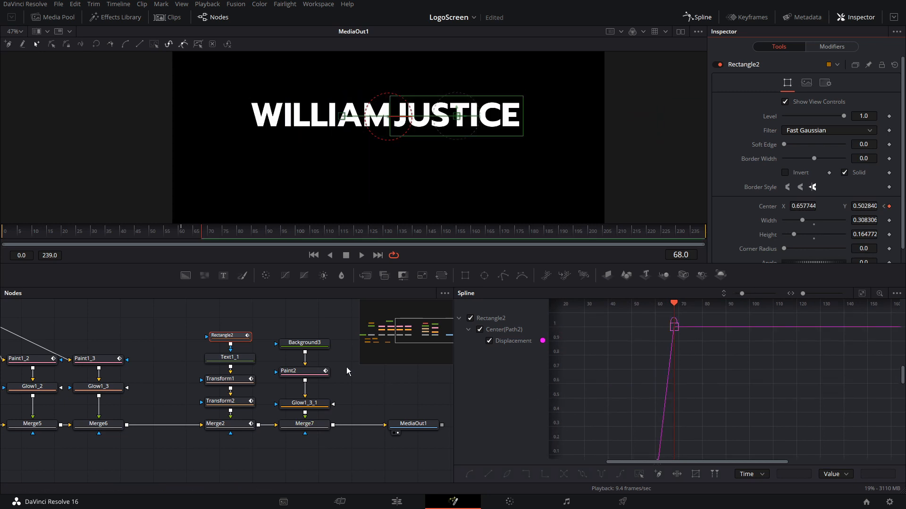
- Smooth both Rectangle2 mask keys into an eased S-curve and view the final output
left_click(863, 294)
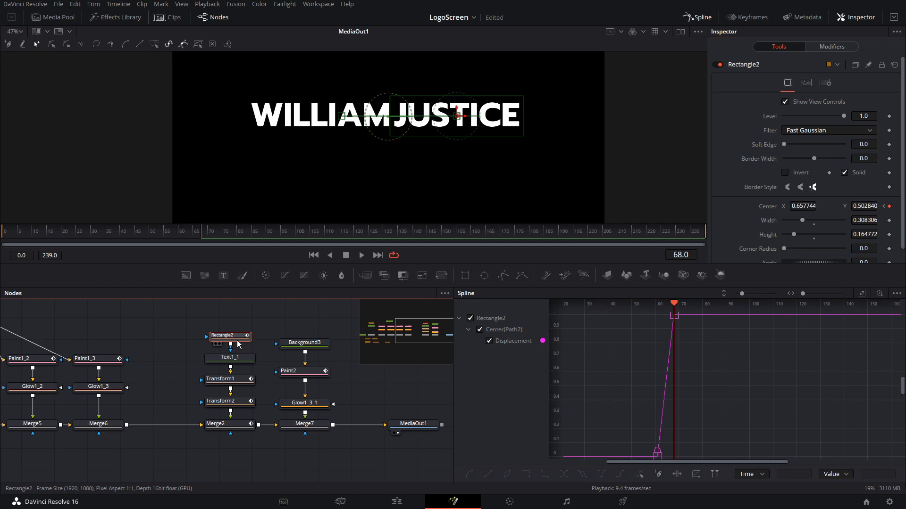
left_click(864, 295)
left_click_drag(890, 315, 571, 458)
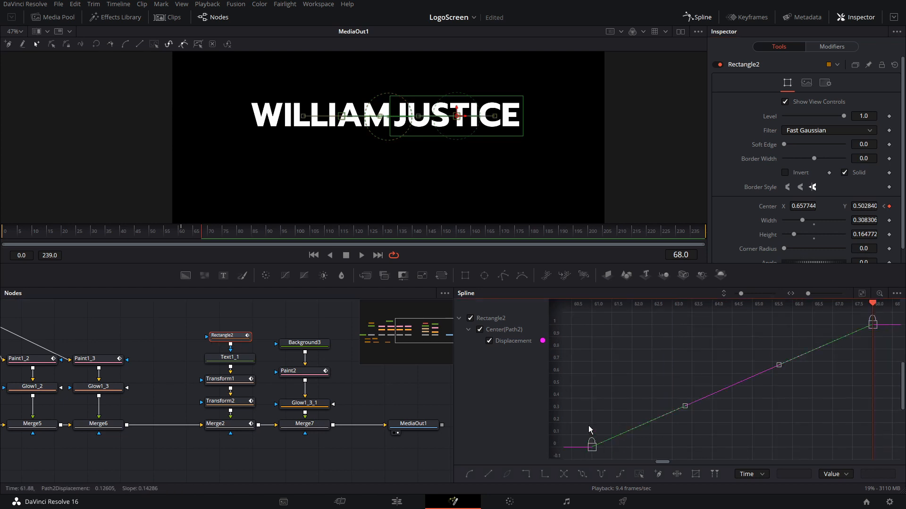
left_click(469, 475)
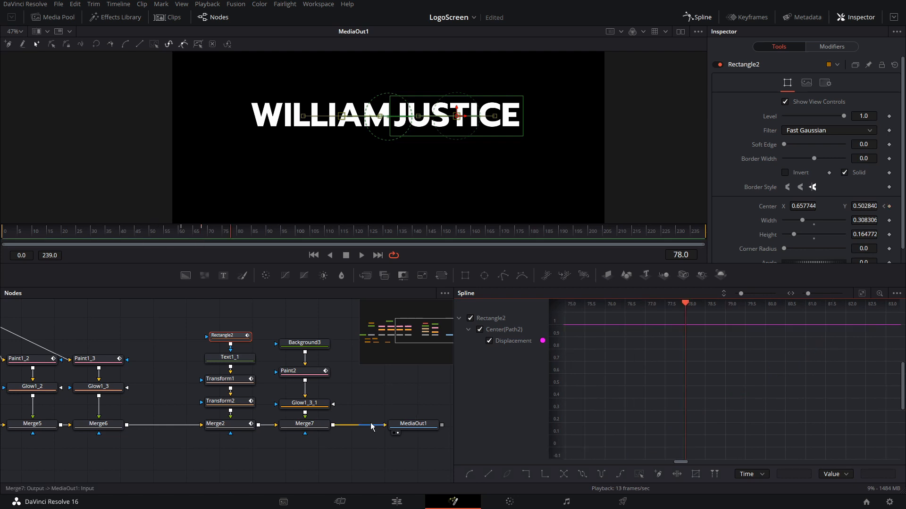
left_click(405, 428)
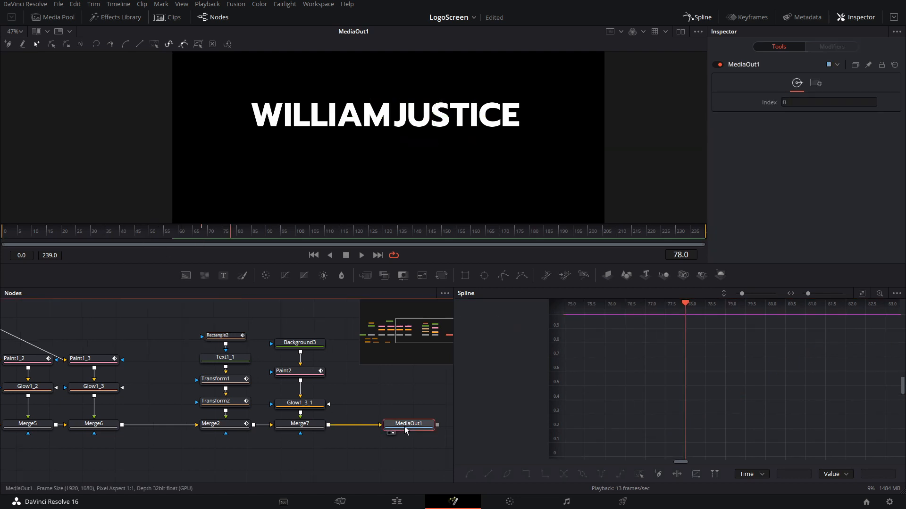
left_click(9, 234)
key("space")
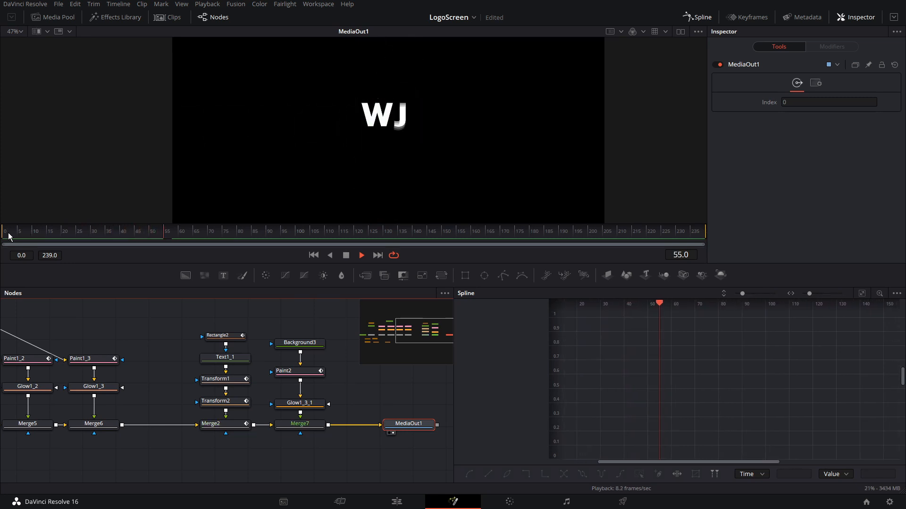
key("space")
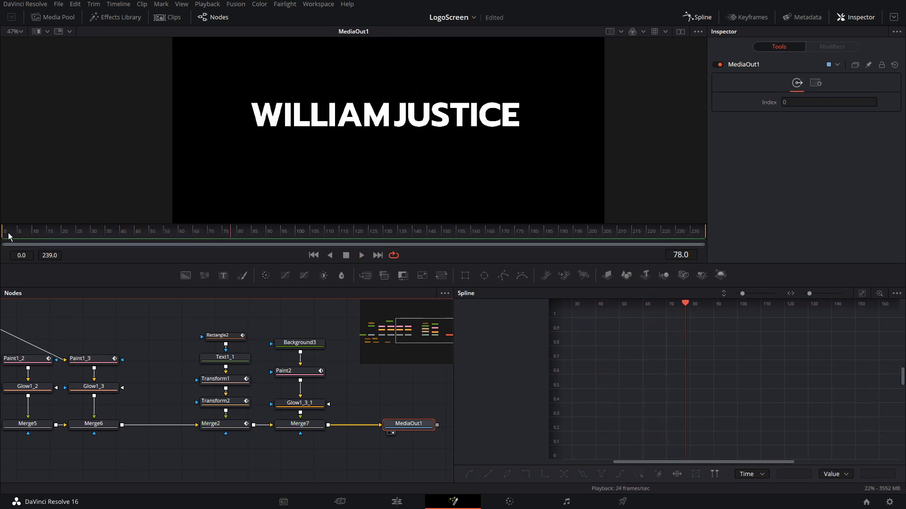
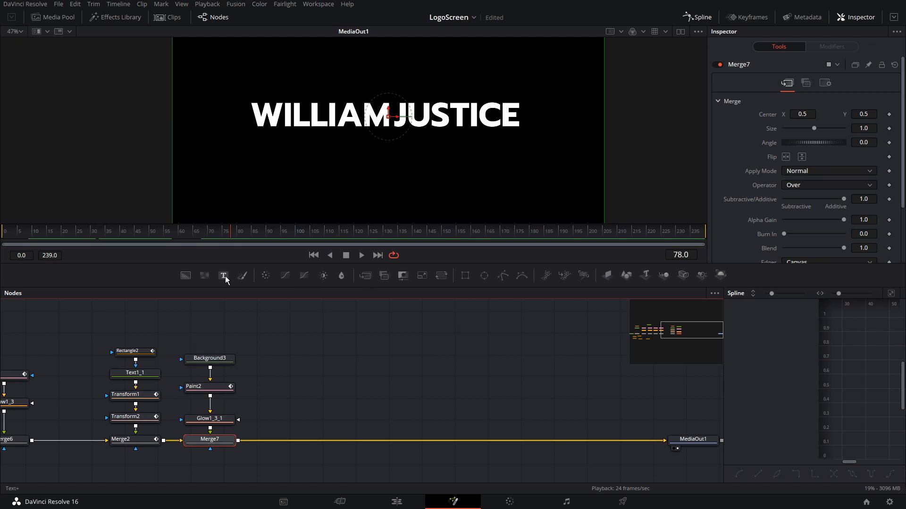
- Add a Text node whose styled text reads 'FILMMAKING - EDITING - EFFECTS'
left_click_drag(225, 276, 327, 349)
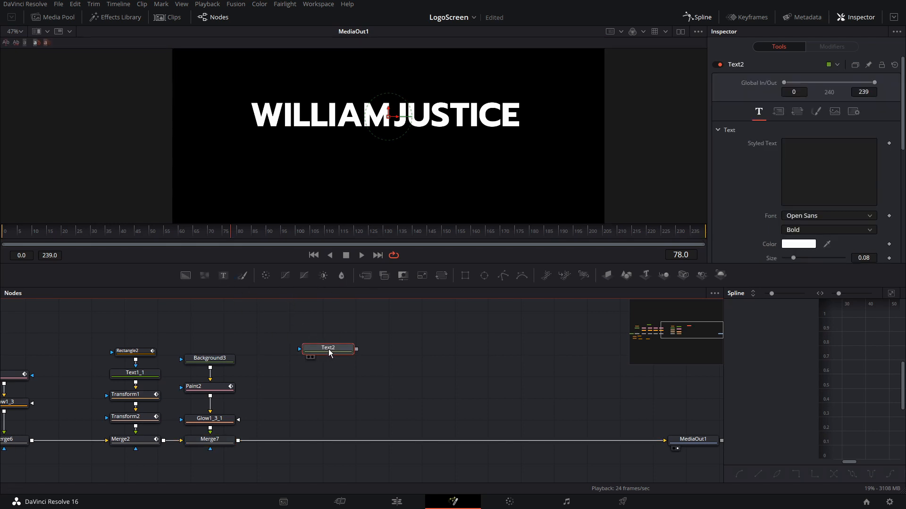
left_click(791, 155)
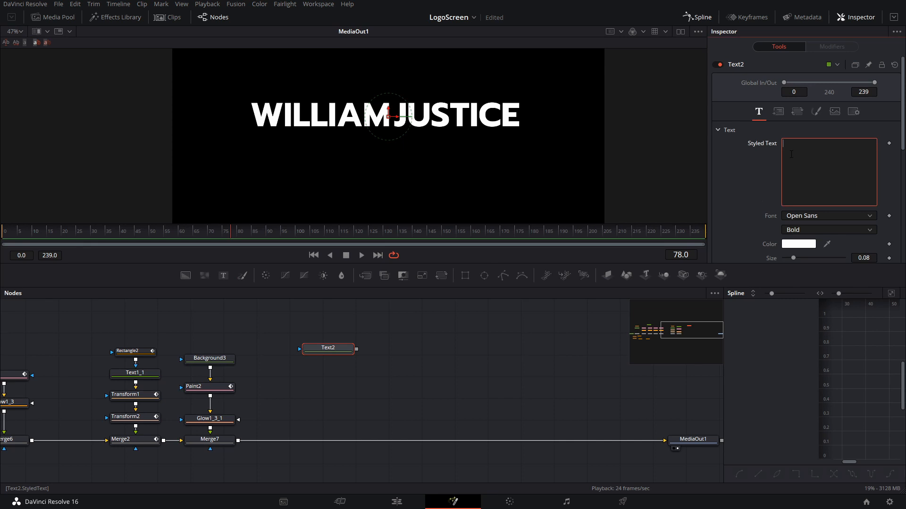
type("FILMMAKING - EDITING - EFFECTS")
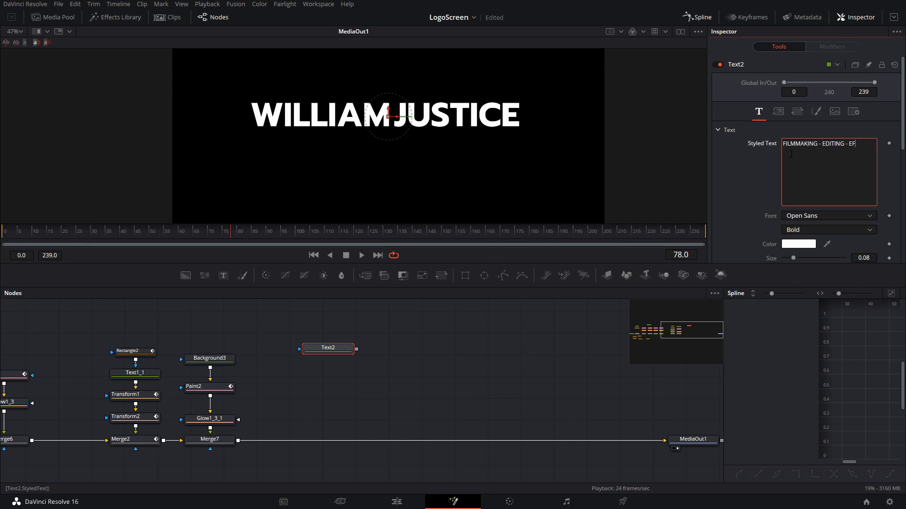
- Set the tagline font to Prompt and merge Text2 into the output chain
left_click(853, 218)
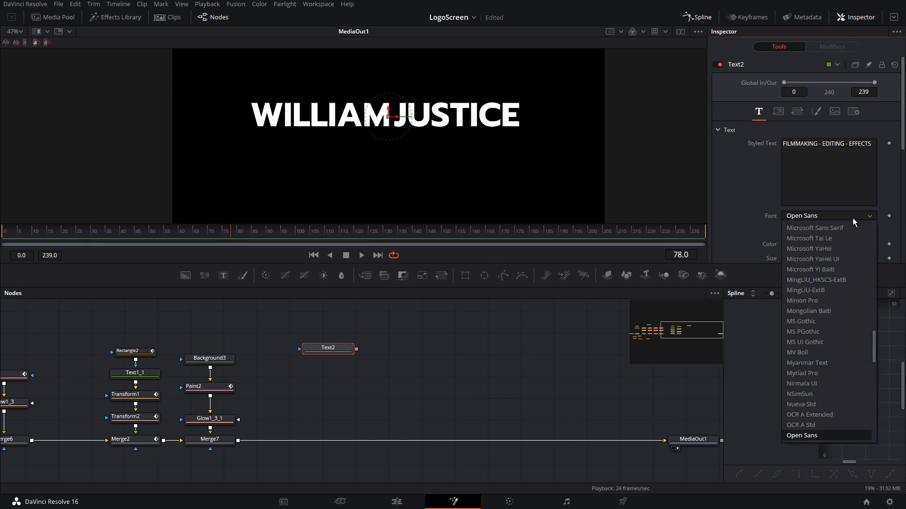
scroll(842, 309, "down", 2)
scroll(836, 378, "down", 3)
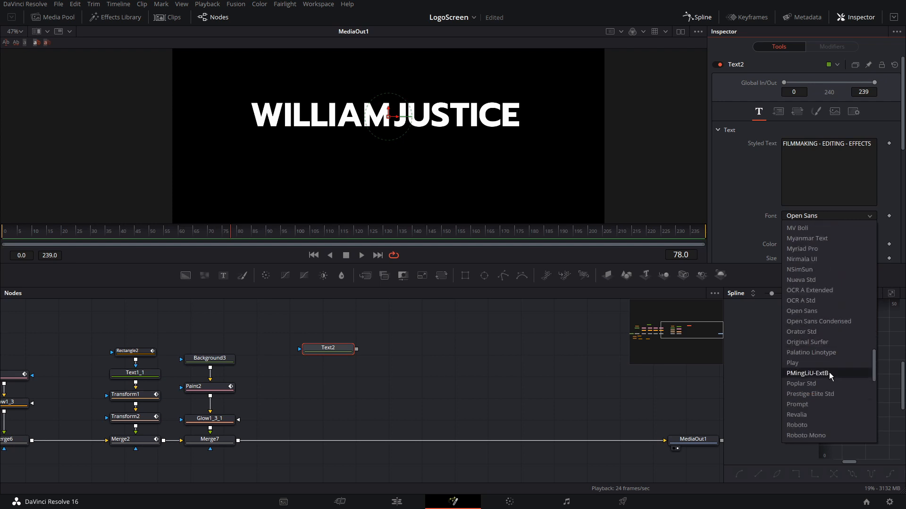
left_click(829, 372)
left_click_drag(332, 349, 328, 344)
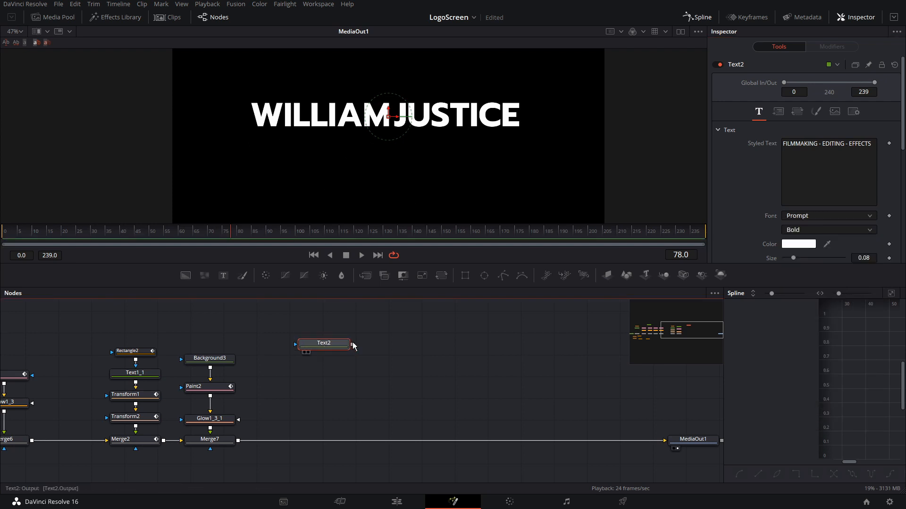
left_click_drag(353, 344, 238, 439)
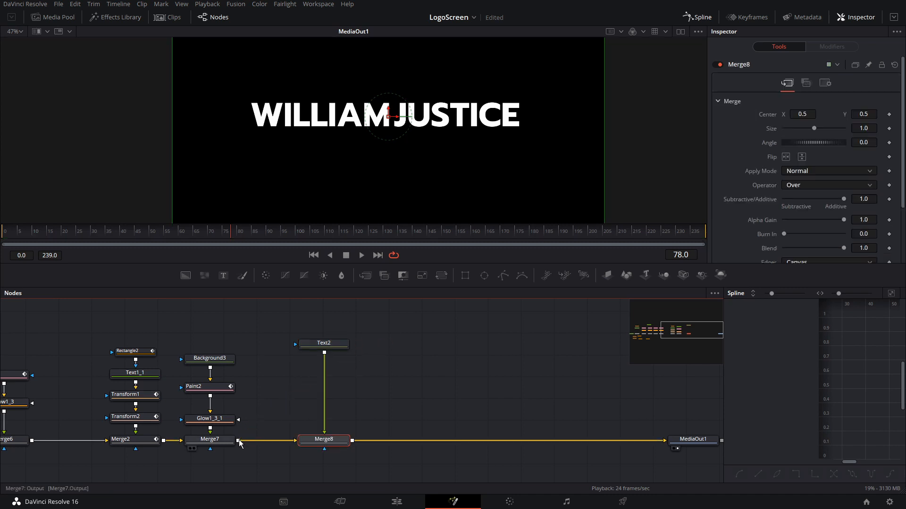
- Lower the tagline beneath WILLIAM JUSTICE, shrink it slightly and centre it horizontally
left_click(330, 348)
left_click_drag(328, 441, 313, 441)
left_click_drag(325, 347, 311, 353)
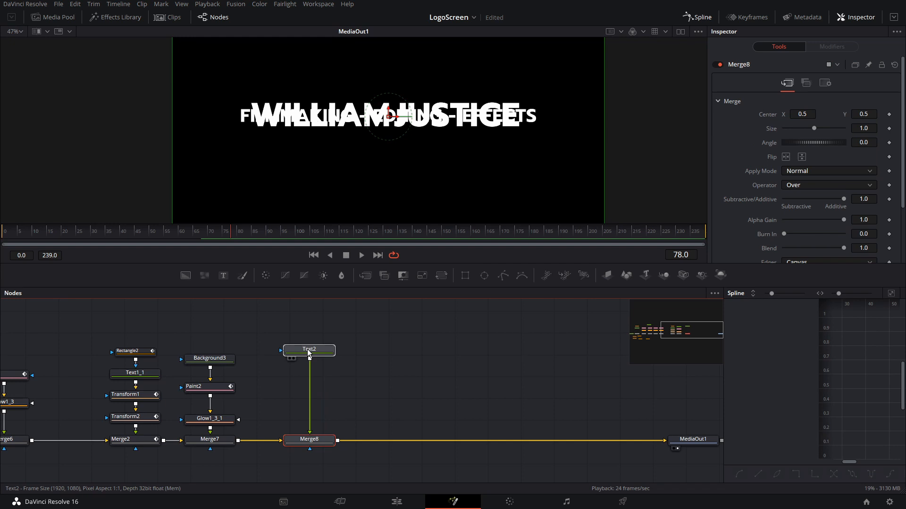
left_click(778, 111)
left_click_drag(867, 157, 816, 156)
left_click(758, 111)
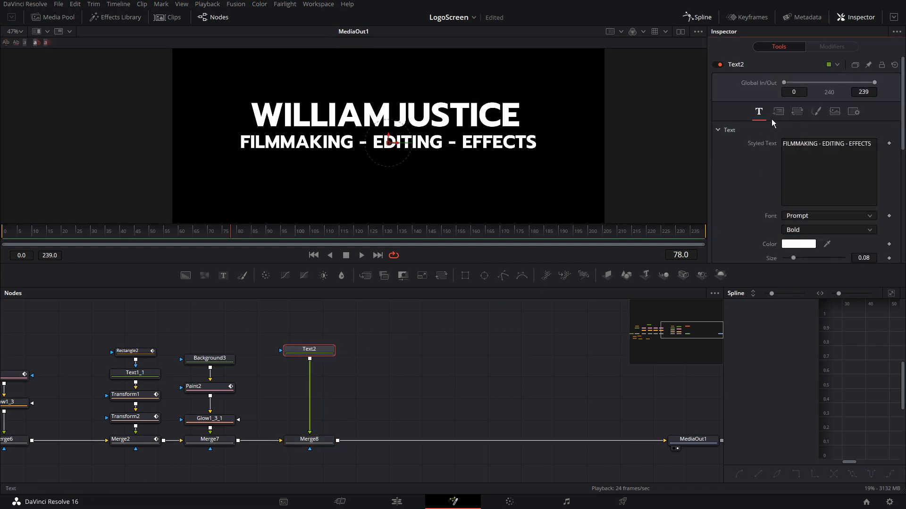
left_click_drag(856, 258, 853, 258)
left_click(777, 112)
left_click_drag(802, 156, 801, 156)
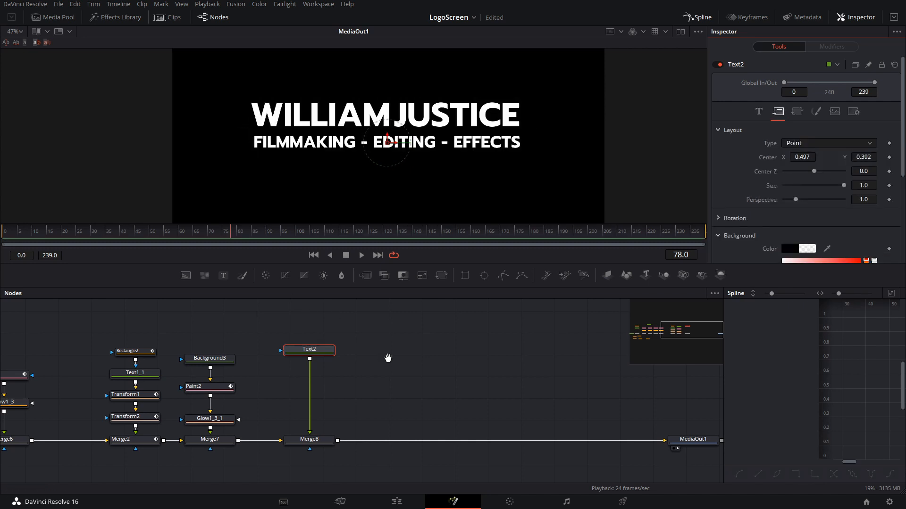
- Merge Text2 three more times as Merge9, Merge10 and Merge11 in the chain
left_click_drag(388, 358, 388, 355)
left_click_drag(325, 348, 328, 346)
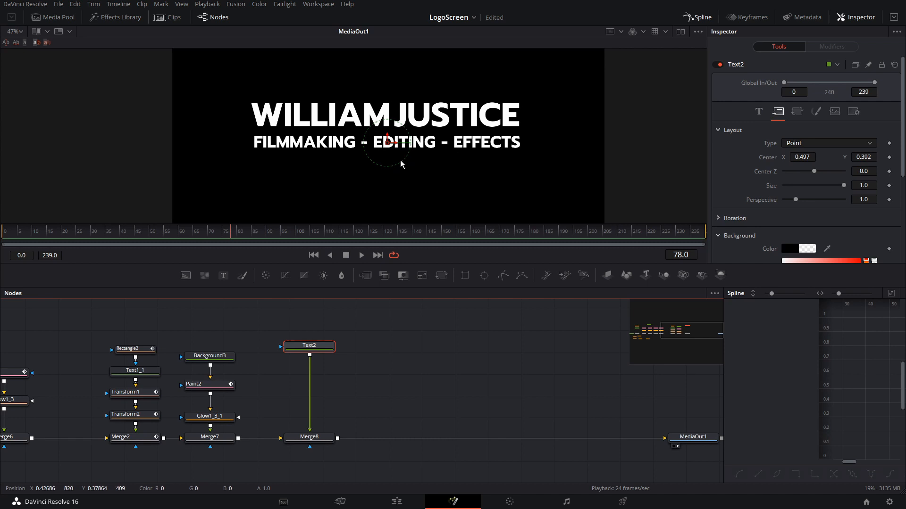
left_click_drag(316, 351, 339, 442)
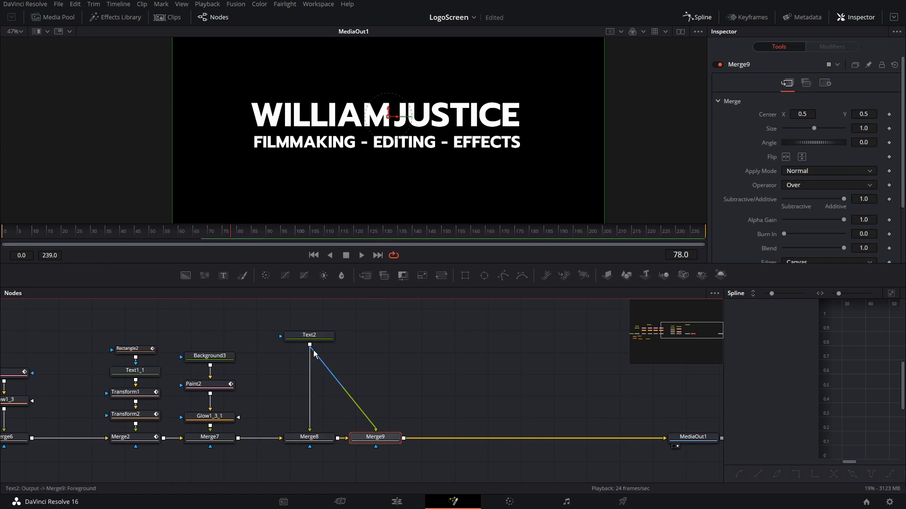
left_click_drag(310, 345, 405, 439)
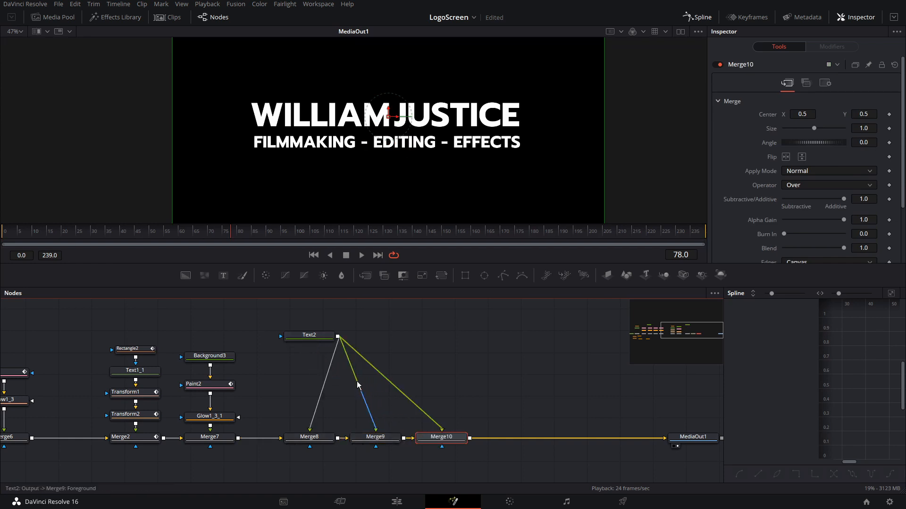
left_click_drag(338, 336, 367, 335)
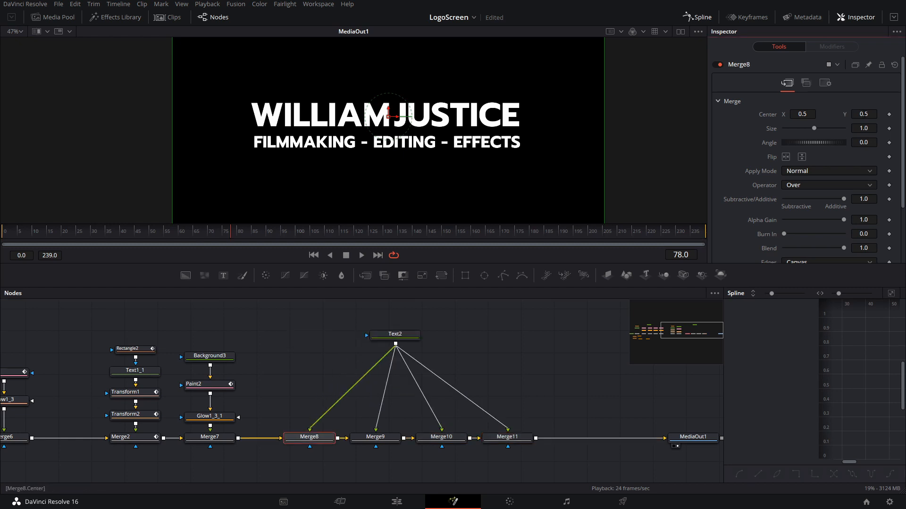
left_click_drag(863, 114, 822, 114)
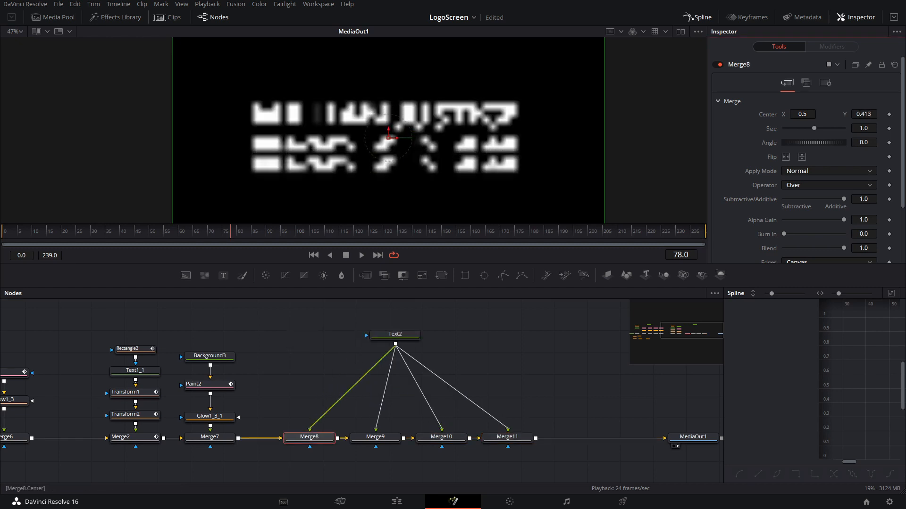
key("ctrl+z")
left_click(316, 440)
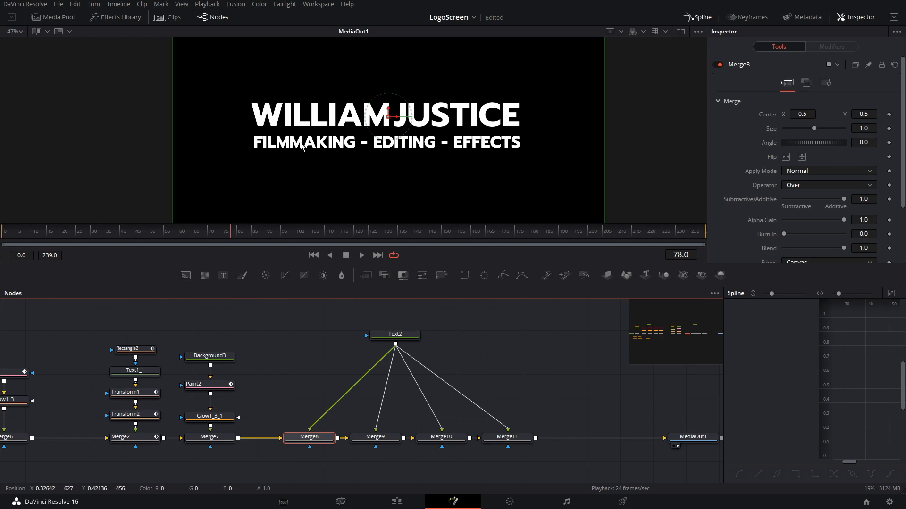
- Mask Merge8 with a rectangle fitted around the word FILMMAKING
left_click(465, 275)
left_click_drag(309, 361, 316, 467)
left_click_drag(391, 57, 298, 143)
left_click_drag(191, 143, 253, 146)
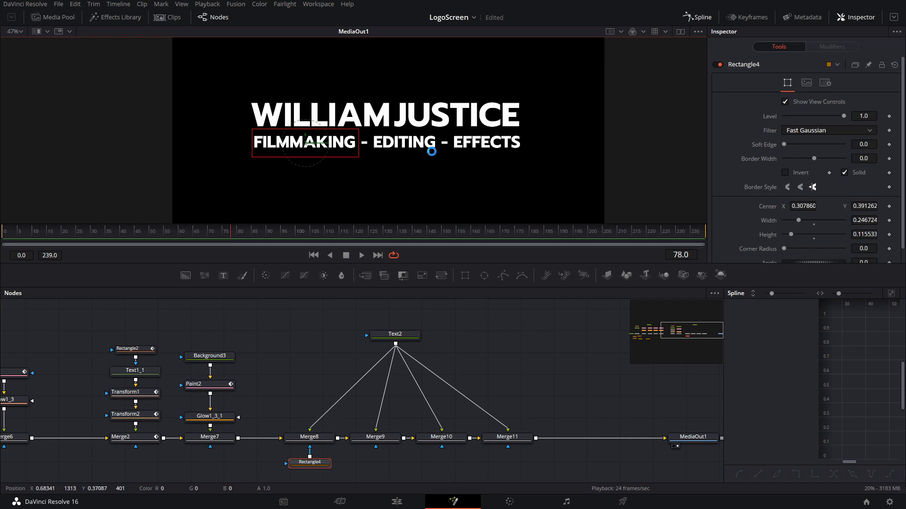
left_click_drag(465, 334, 465, 322)
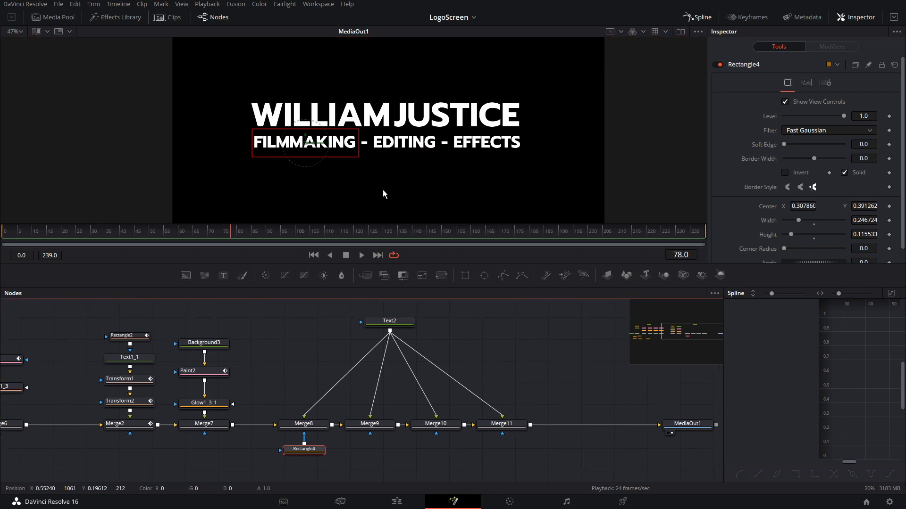
- Mask Merge9 with a rectangle fitted tightly around the word EDITING
left_click(384, 423)
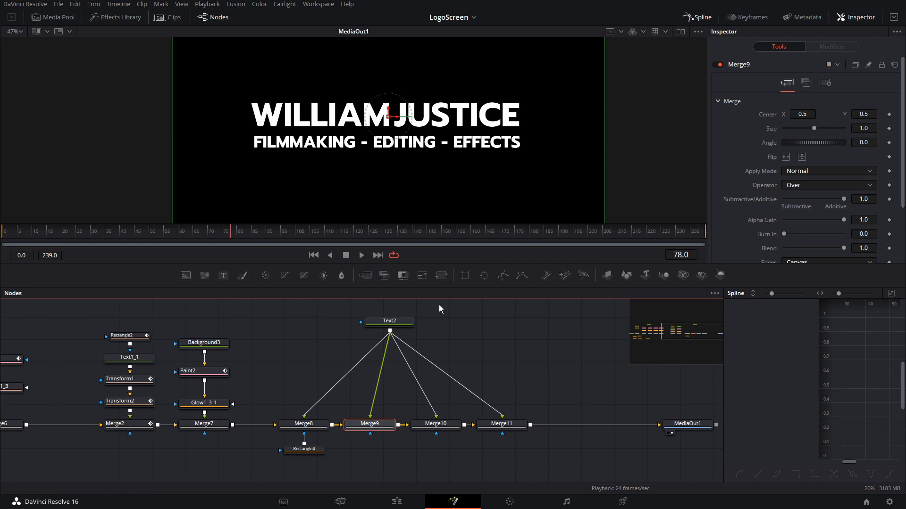
left_click(465, 278)
left_click_drag(372, 402, 371, 449)
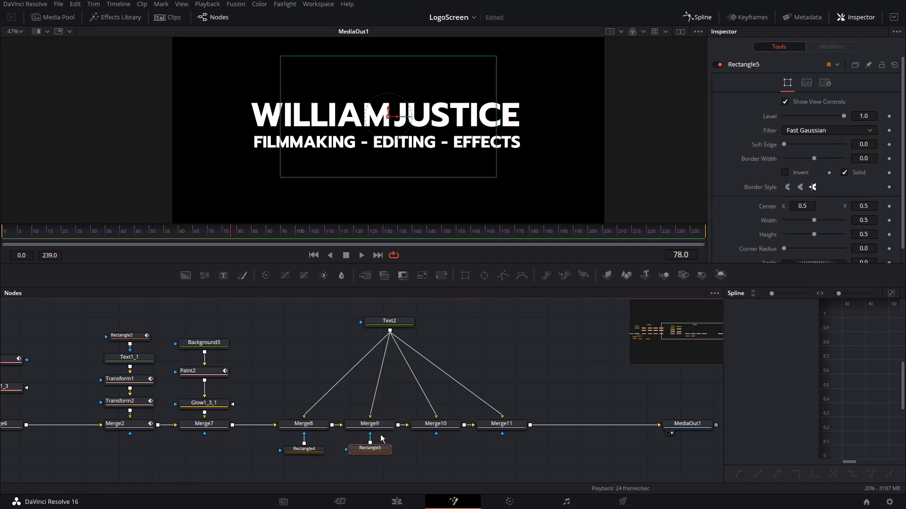
left_click_drag(395, 56, 396, 102)
left_click_drag(388, 117, 410, 143)
left_click_drag(514, 146, 445, 148)
left_click_drag(410, 144, 404, 144)
left_click_drag(402, 159, 414, 133)
- Mask Merge10 with a rectangle fitted around the word EFFECTS
left_click(435, 423)
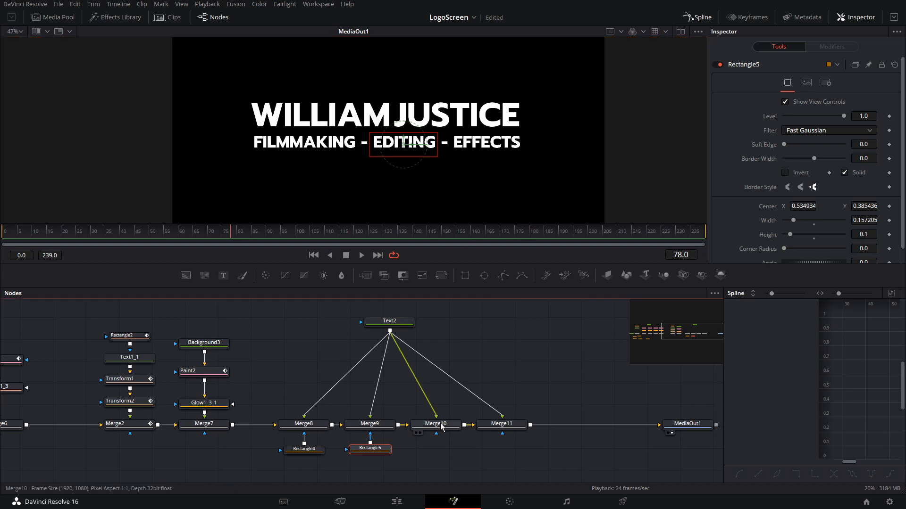
left_click(463, 276)
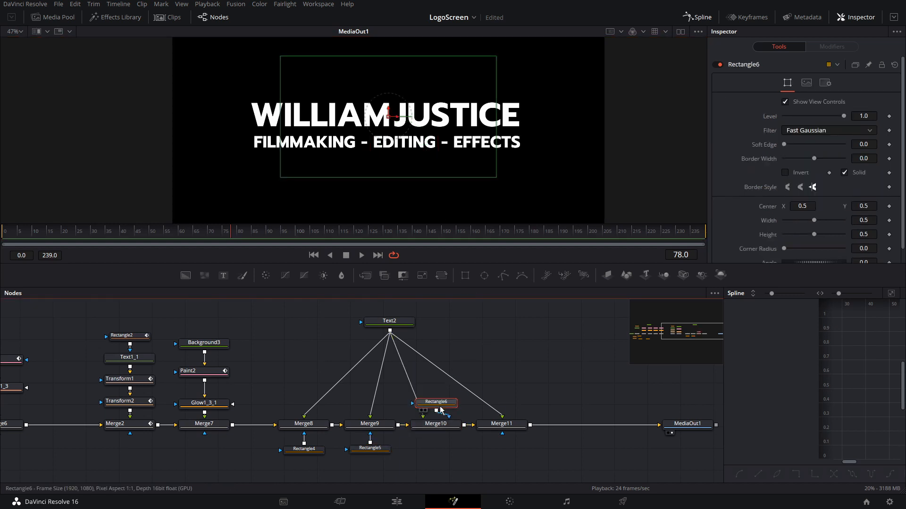
left_click_drag(436, 403, 436, 447)
left_click_drag(388, 177, 469, 144)
left_click_drag(361, 147, 455, 147)
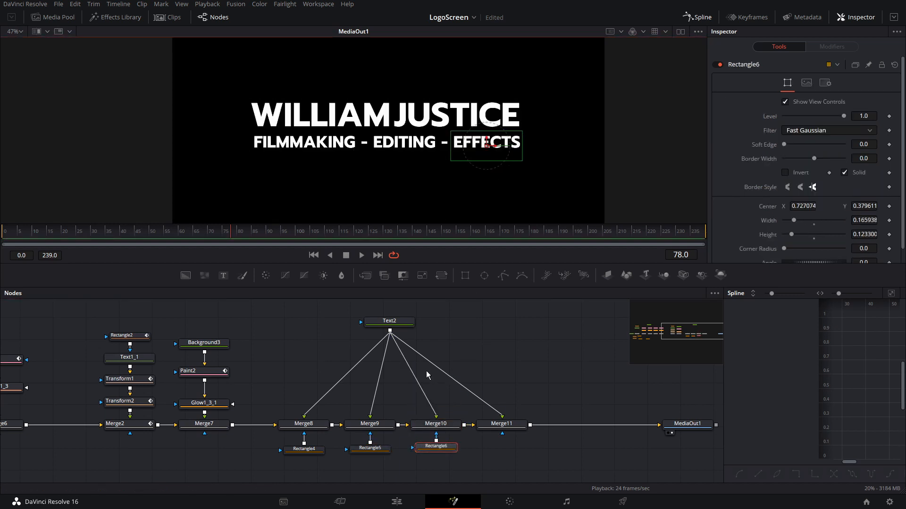
- Mask Merge11 with a rectangle (Rectangle7) covering the first dash
left_click(495, 425)
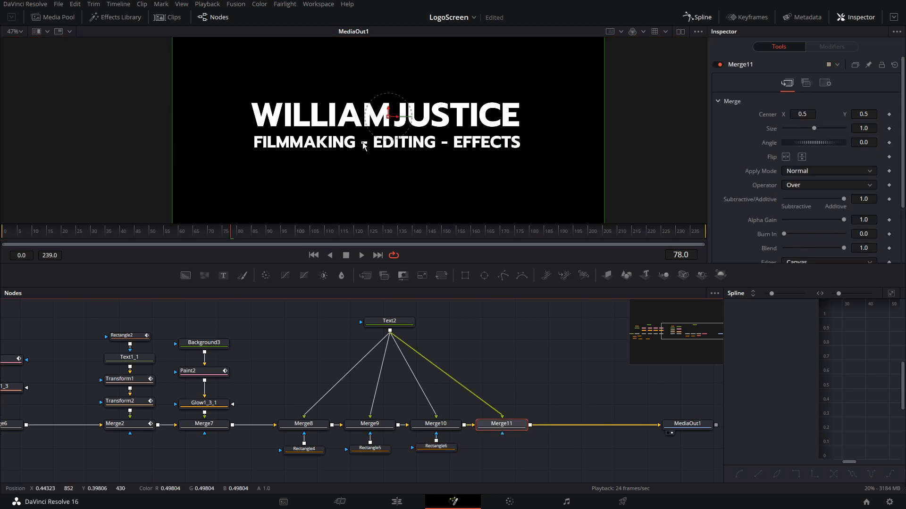
left_click(465, 275)
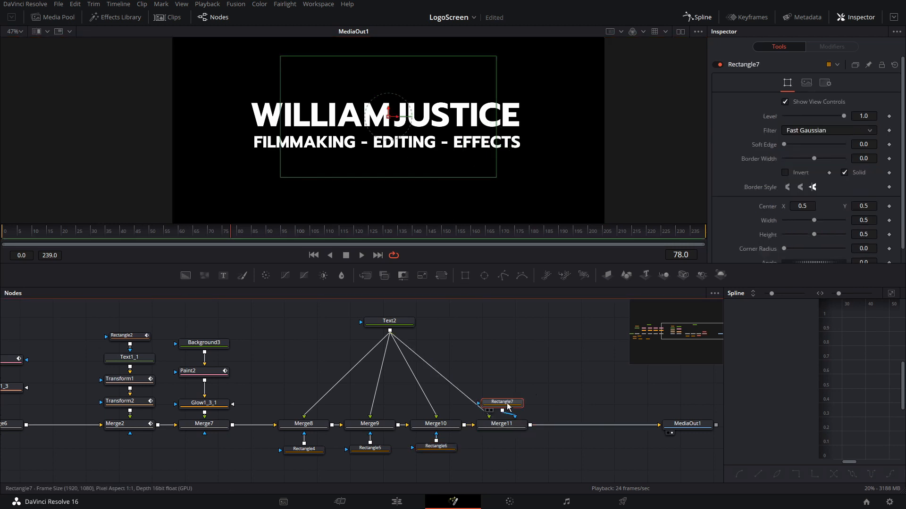
left_click_drag(501, 405, 502, 445)
left_click_drag(496, 177, 368, 134)
left_click_drag(363, 142, 365, 143)
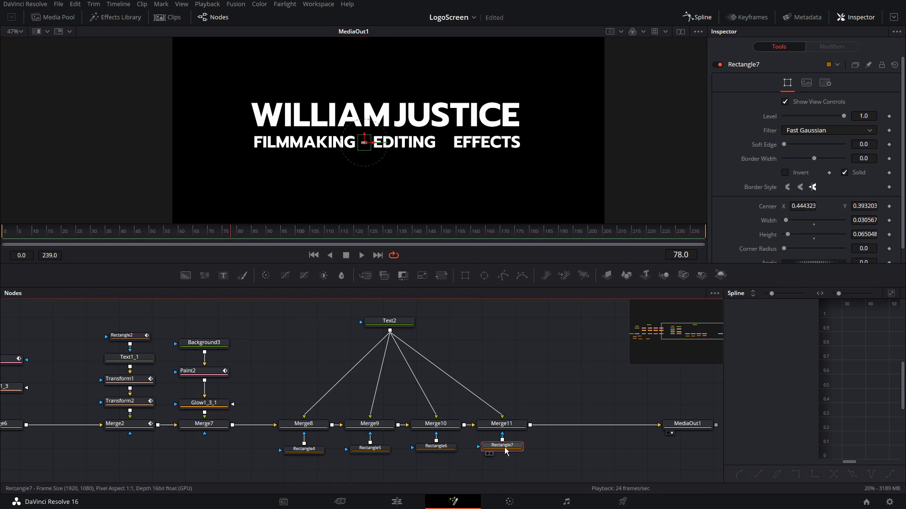
- Duplicate Rectangle7 as Rectangle7_1, chain it in, and move it over the second dash
key("ctrl+c")
key("ctrl+v")
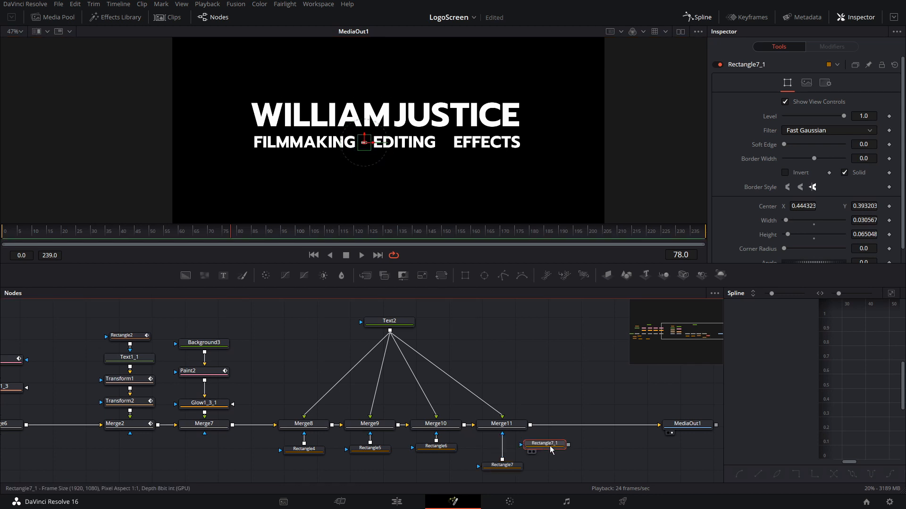
left_click_drag(568, 445, 491, 469)
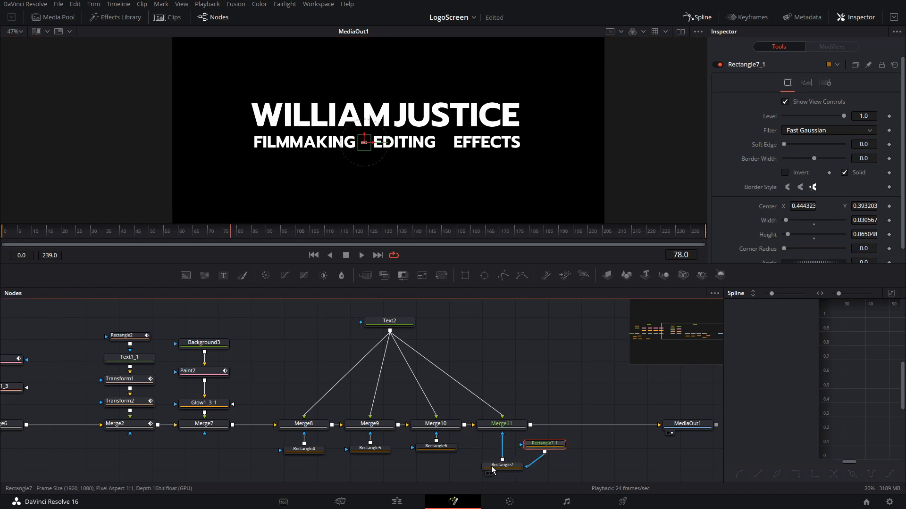
left_click_drag(536, 448, 545, 449)
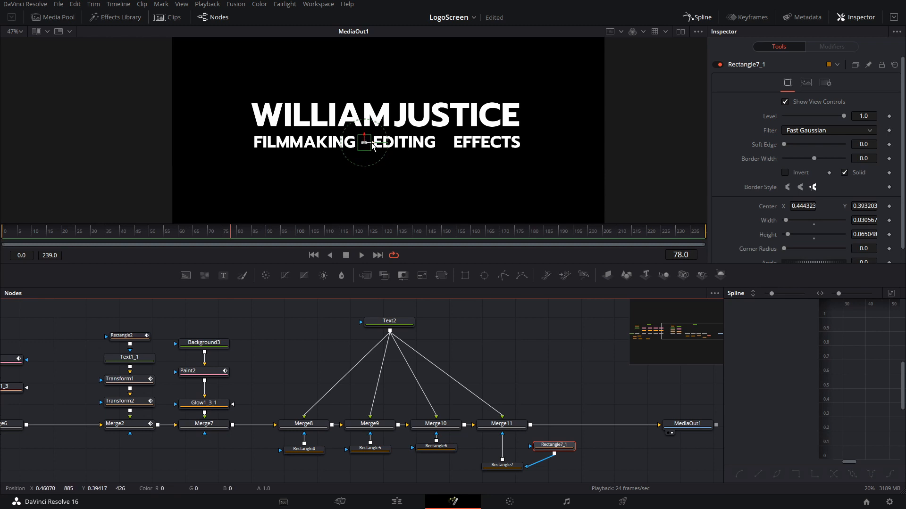
left_click_drag(372, 143, 453, 144)
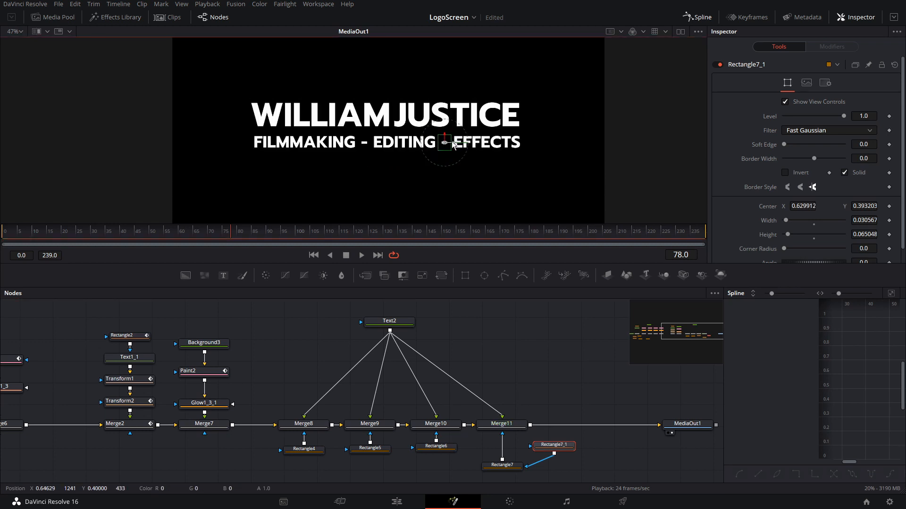
left_click(514, 415)
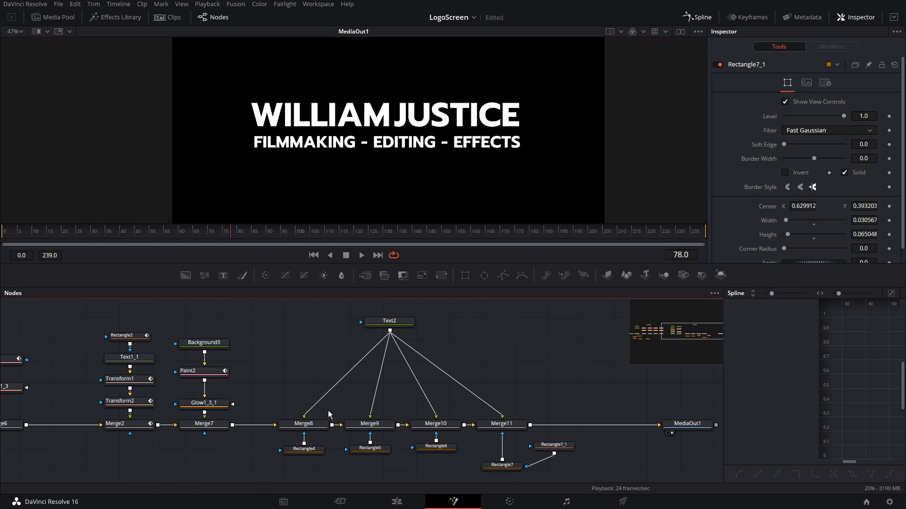
left_click(307, 424)
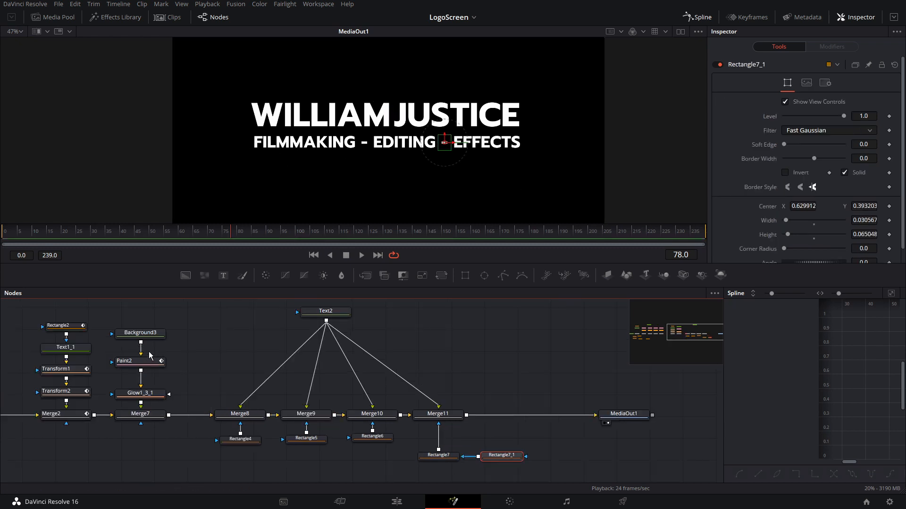
- Tidy the graph, moving the Merge8–11 group with its masks and Text2 up and right
left_click_drag(192, 345, 527, 461)
left_click_drag(382, 449, 346, 483)
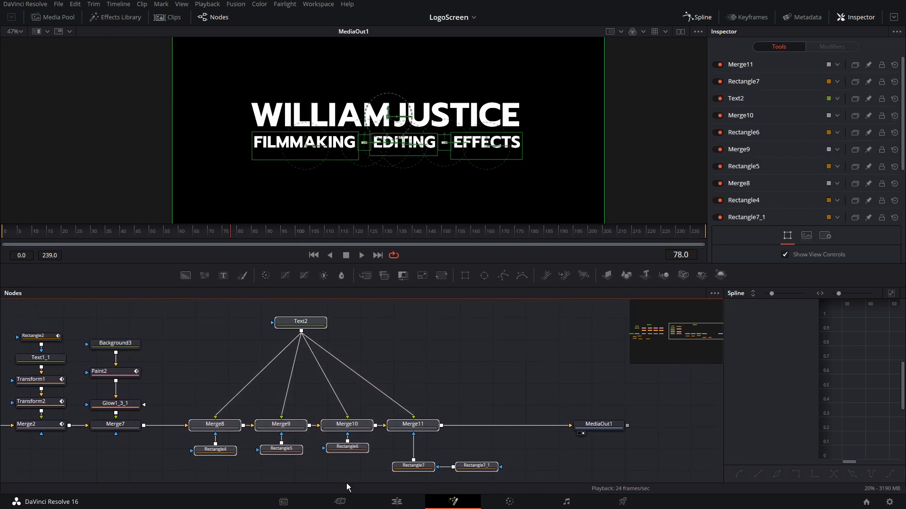
left_click_drag(280, 424, 338, 373)
- Feed a fully transparent Background4 into Merge8 and layer Merge11 over Merge7 via Merge12
scroll(415, 368, "up", 1)
left_click(264, 339)
left_click_drag(185, 275, 241, 377)
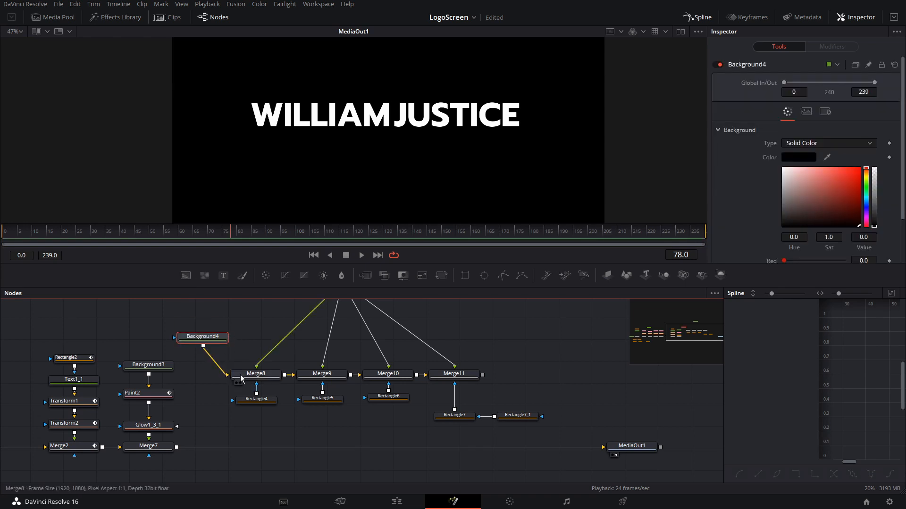
left_click(241, 376)
left_click(214, 341)
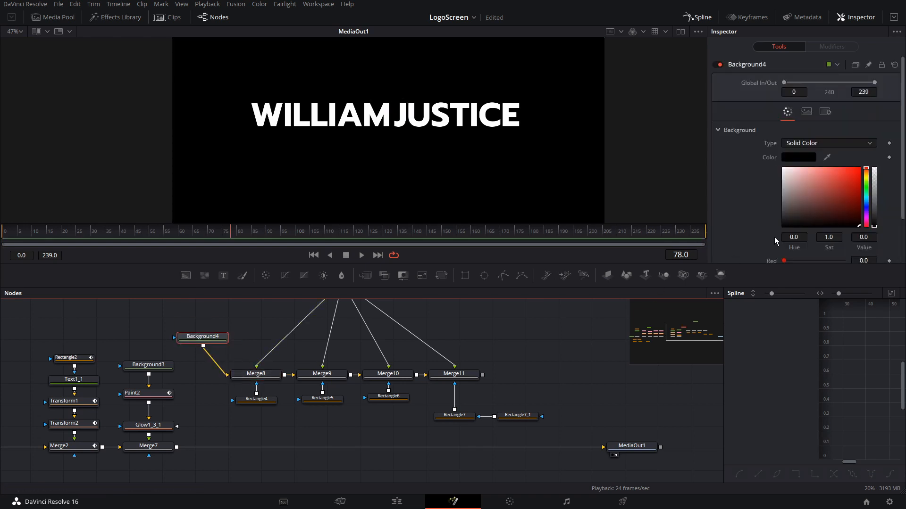
scroll(778, 238, "down", 2)
left_click_drag(842, 250, 765, 250)
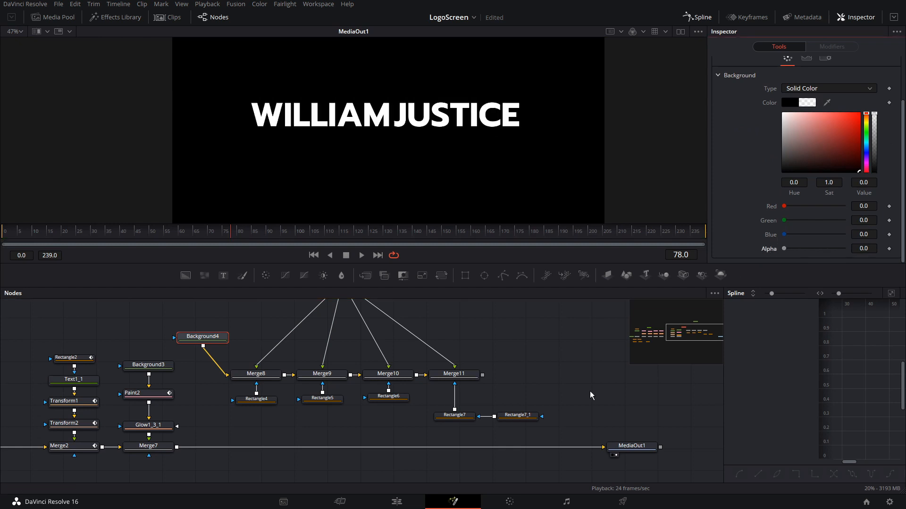
left_click_drag(466, 417, 466, 400)
left_click_drag(510, 416, 178, 450)
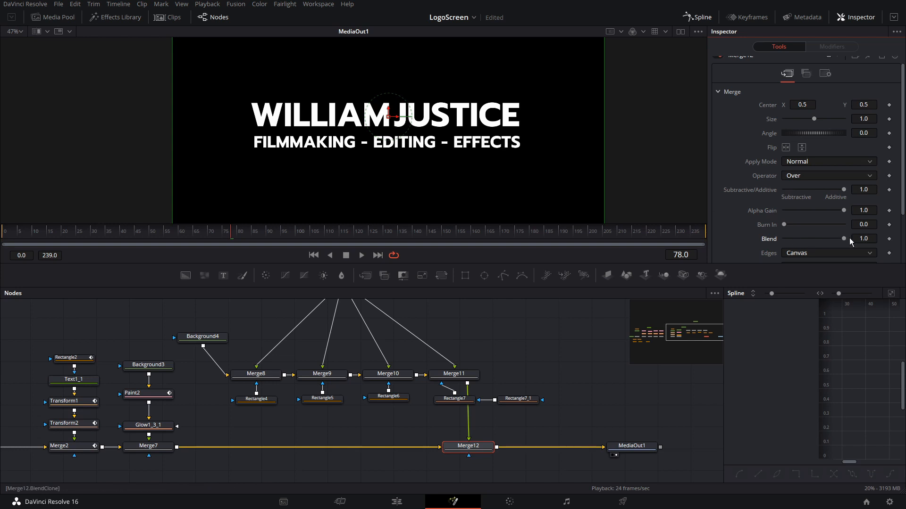
- Dim Merge12's Blend and keyframe Merge8 Center at frame 67 (Y 0.578) and 72 (Y 0.5)
left_click_drag(843, 238, 812, 239)
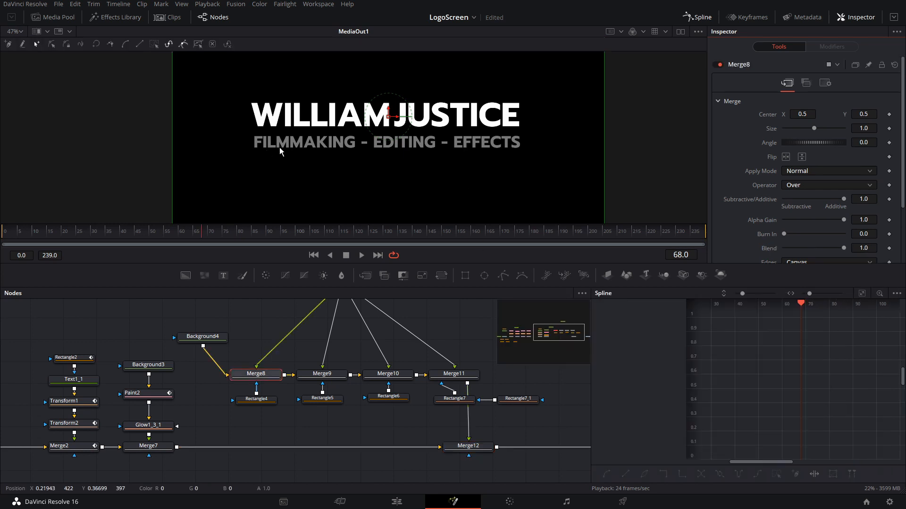
left_click_drag(180, 237, 201, 236)
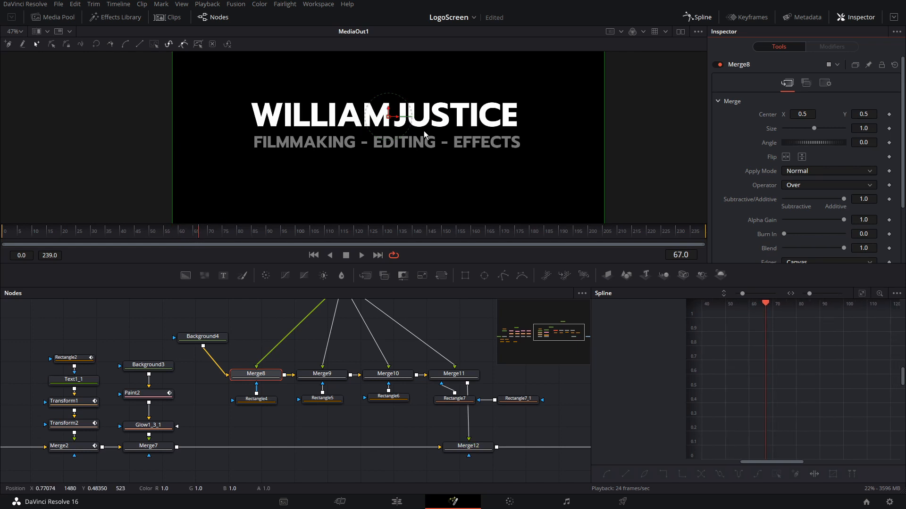
left_click(278, 374)
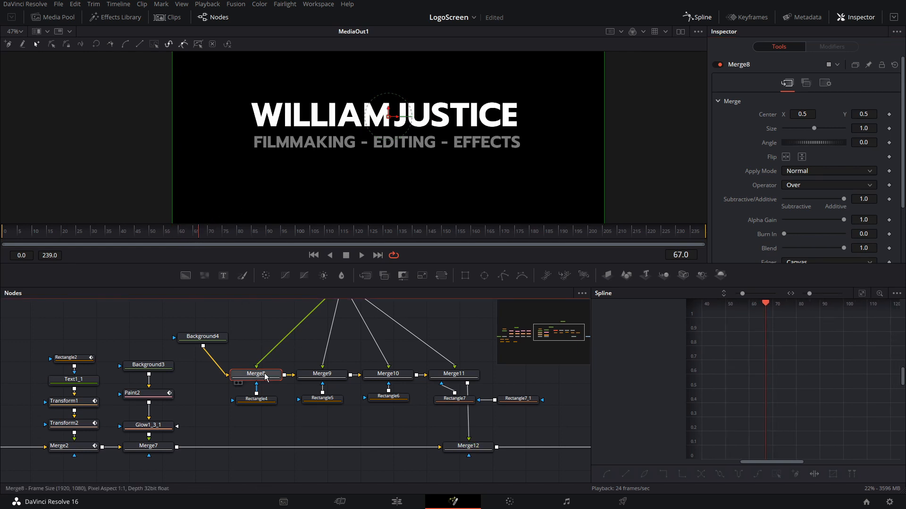
left_click(888, 115)
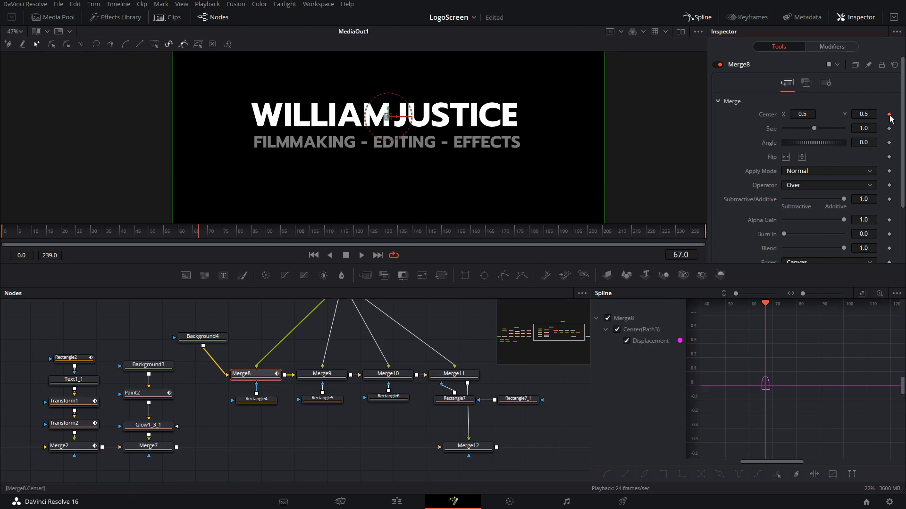
key("Right")
key("Right")
key("Right")
key("Right")
key("Right")
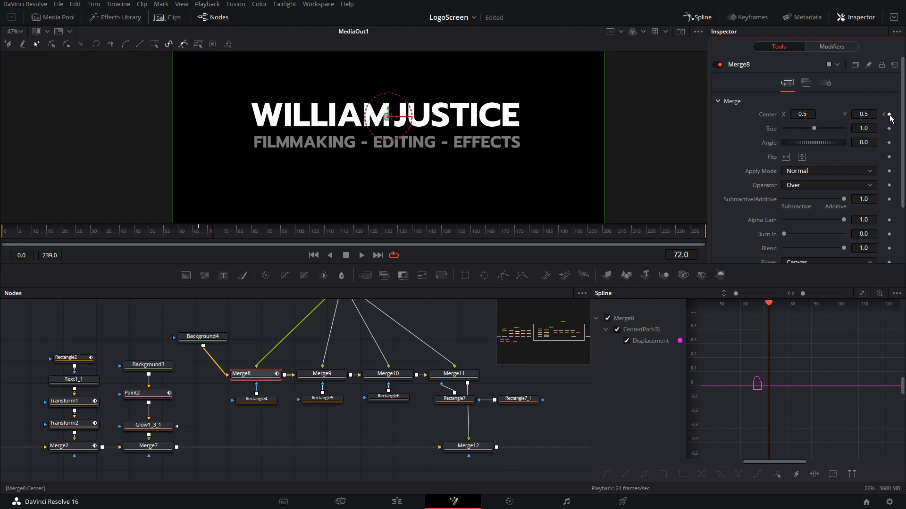
left_click(889, 115)
left_click(883, 115)
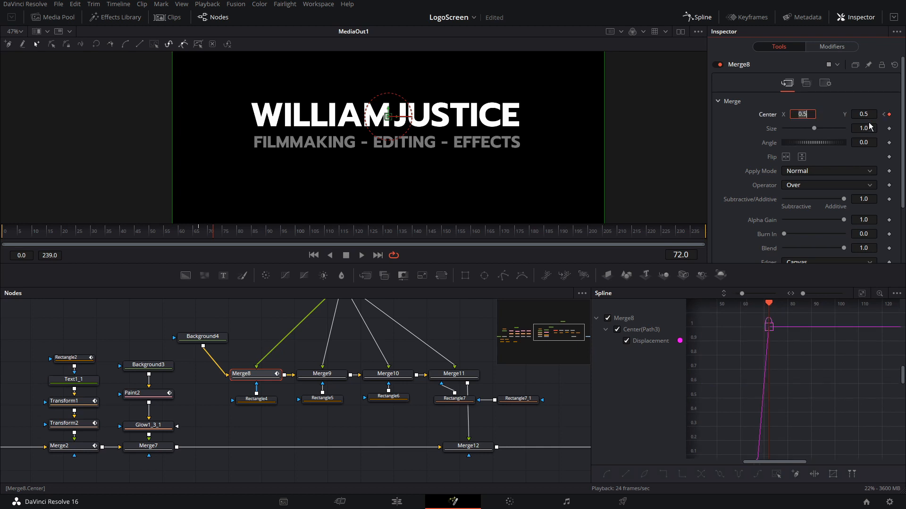
left_click(884, 115)
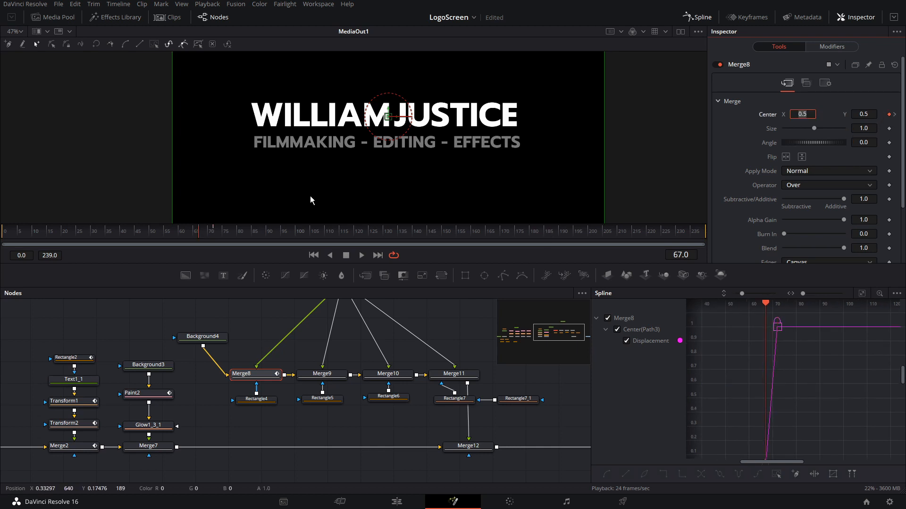
left_click_drag(857, 114, 872, 115)
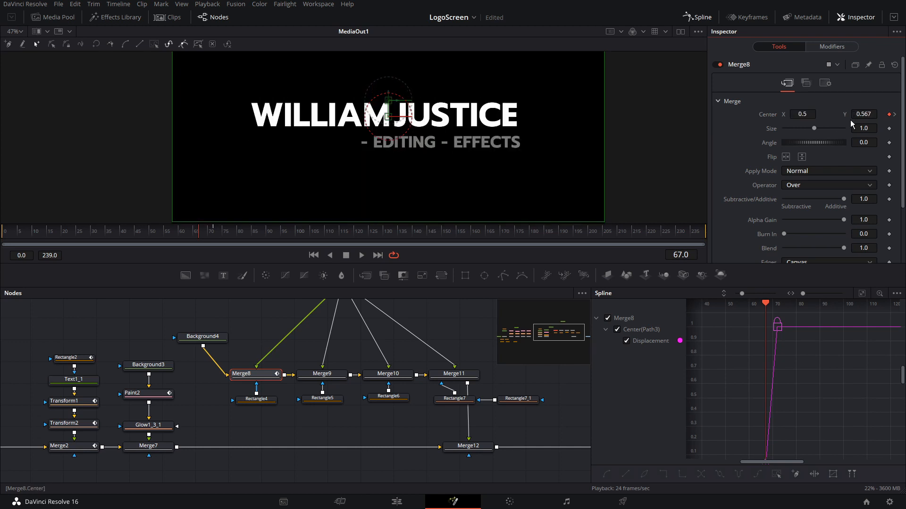
key("space")
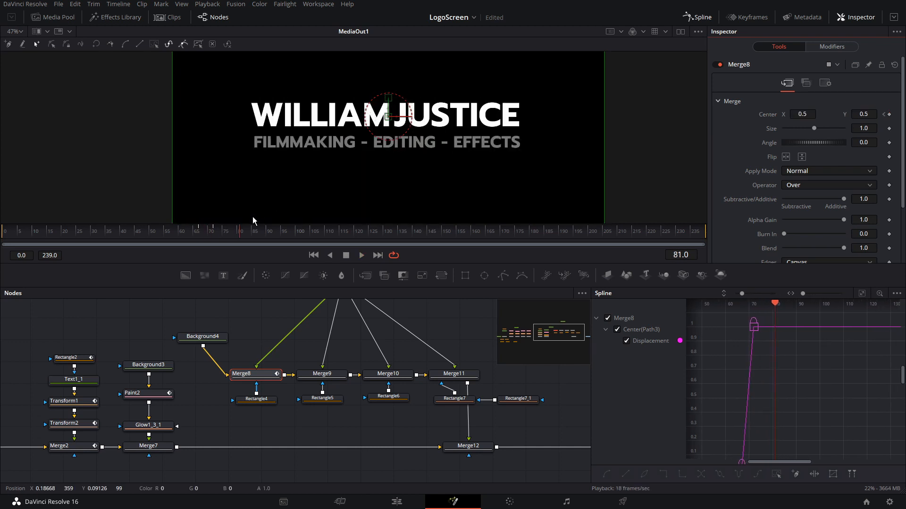
left_click(202, 234)
- Smooth Merge8's center keys into an eased curve and scale the reveal to end at frame 70
left_click(861, 294)
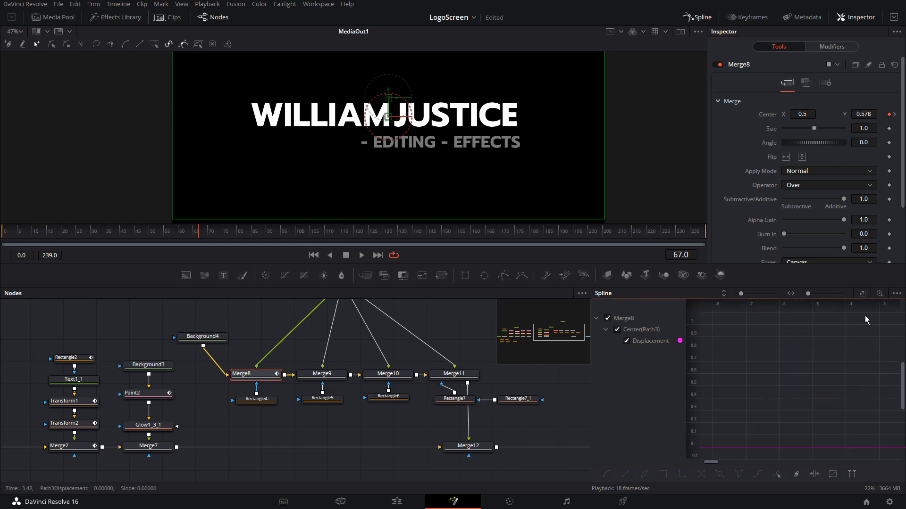
left_click_drag(896, 314, 708, 460)
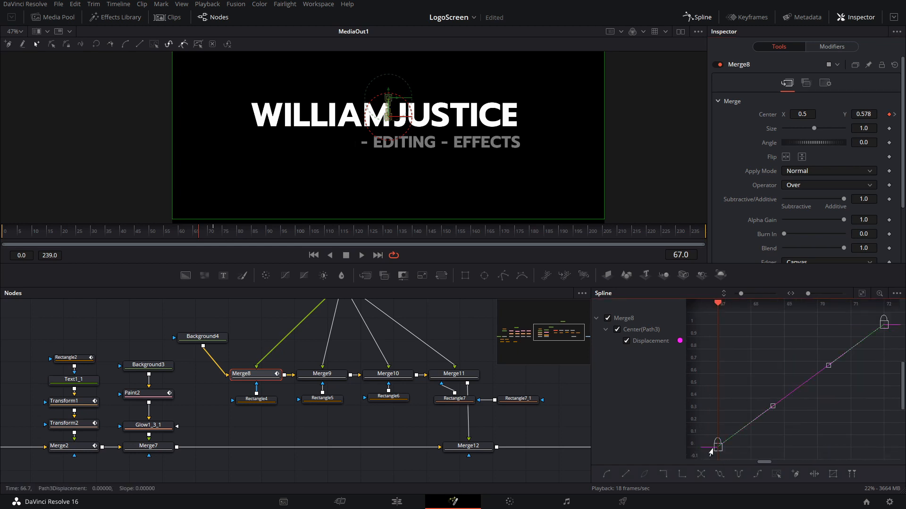
left_click(607, 475)
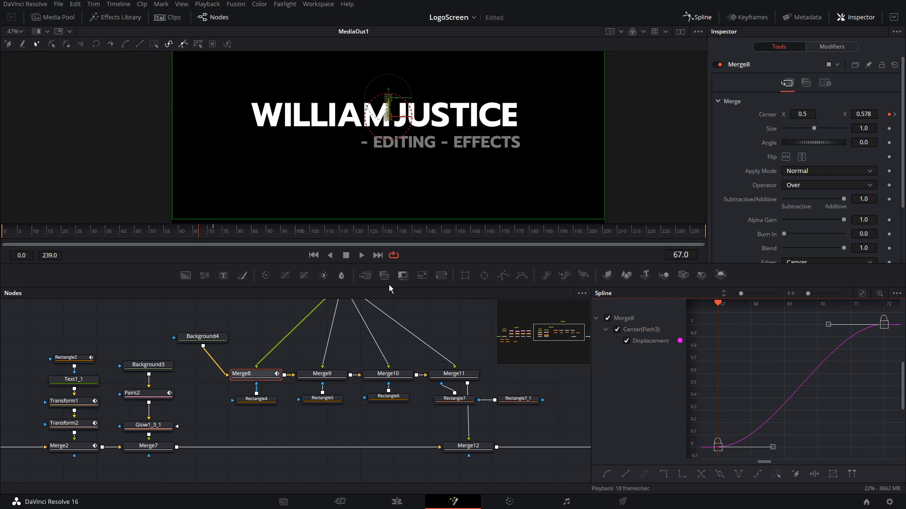
left_click_drag(198, 230, 196, 230)
key("space")
key("space")
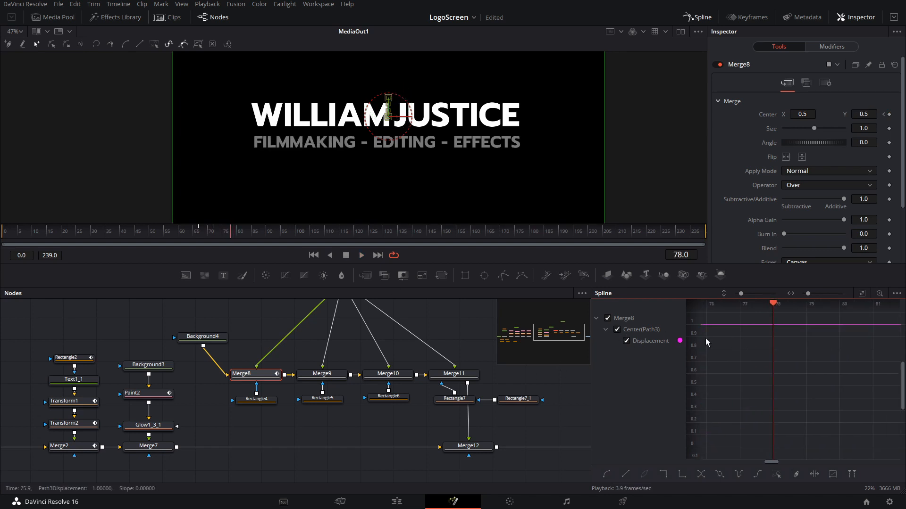
left_click(861, 293)
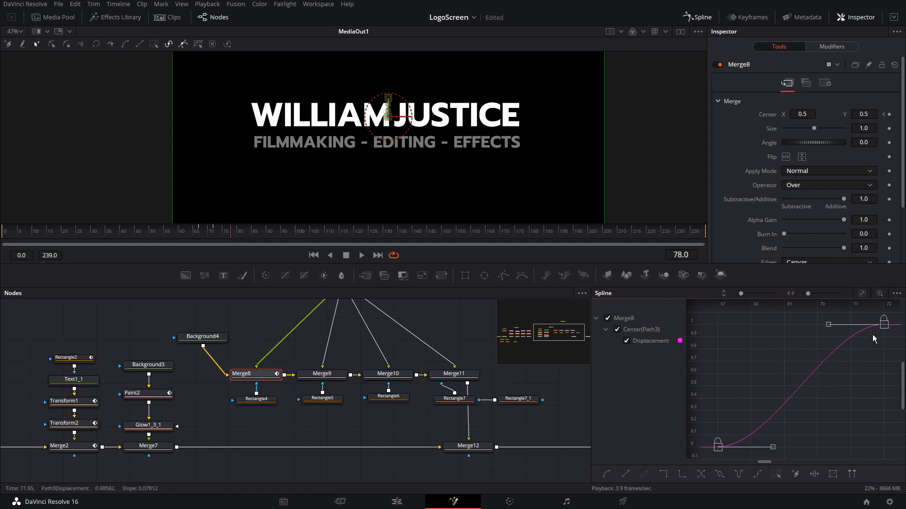
left_click(832, 474)
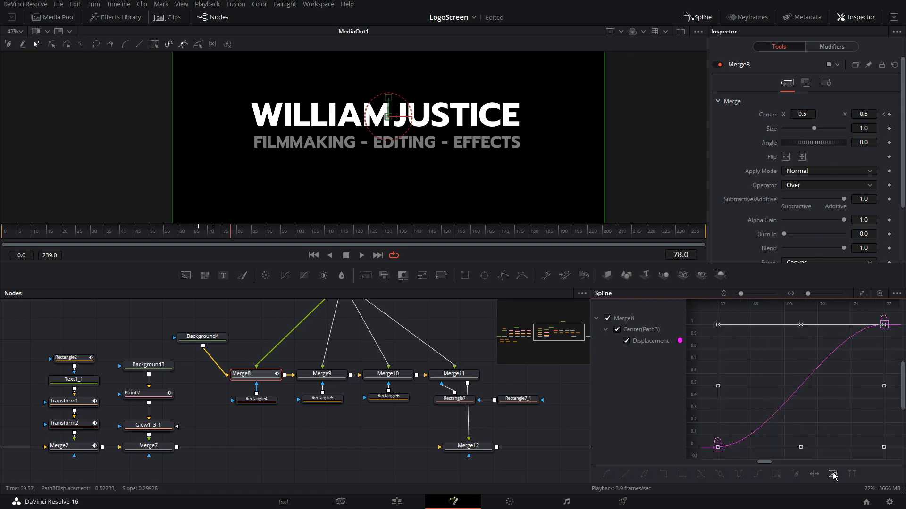
left_click_drag(883, 386, 821, 386)
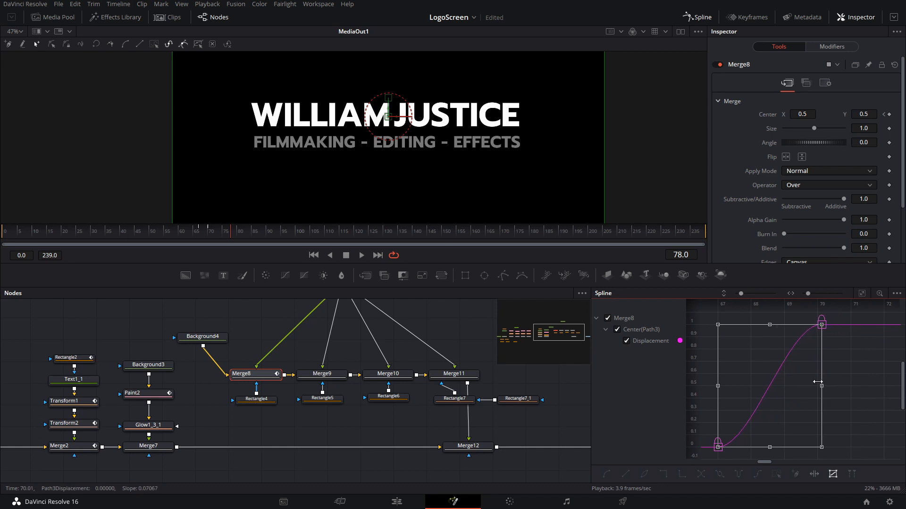
left_click_drag(204, 232, 207, 233)
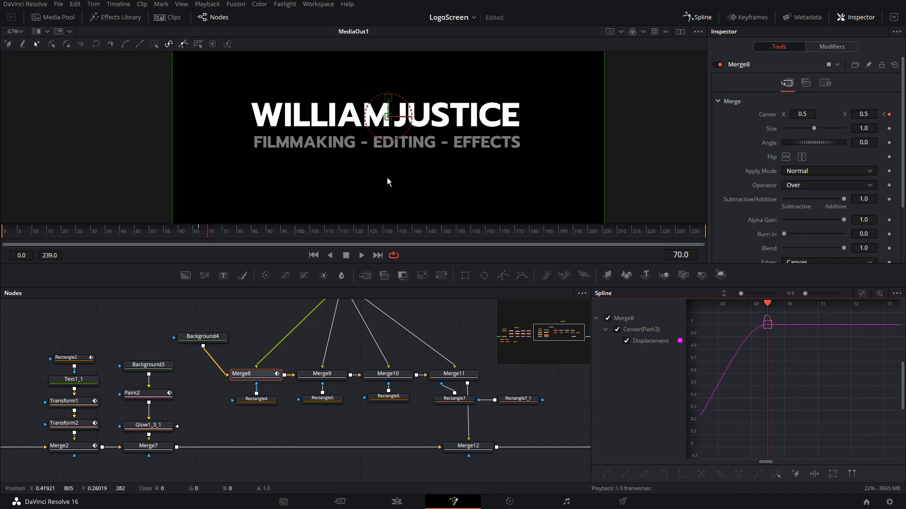
left_click(325, 375)
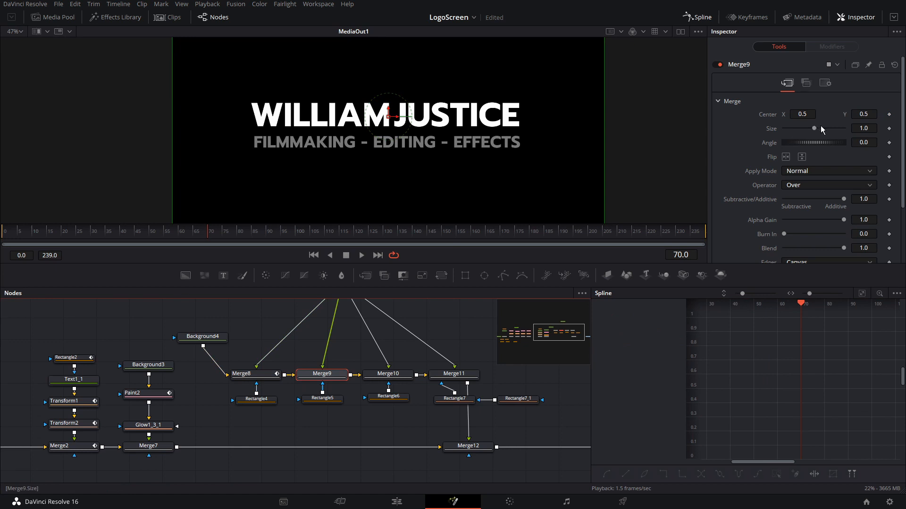
- Keyframe Merge9 Center at frame 73 (0.5) and at frame 70 (Y 0.564)
left_click(889, 114)
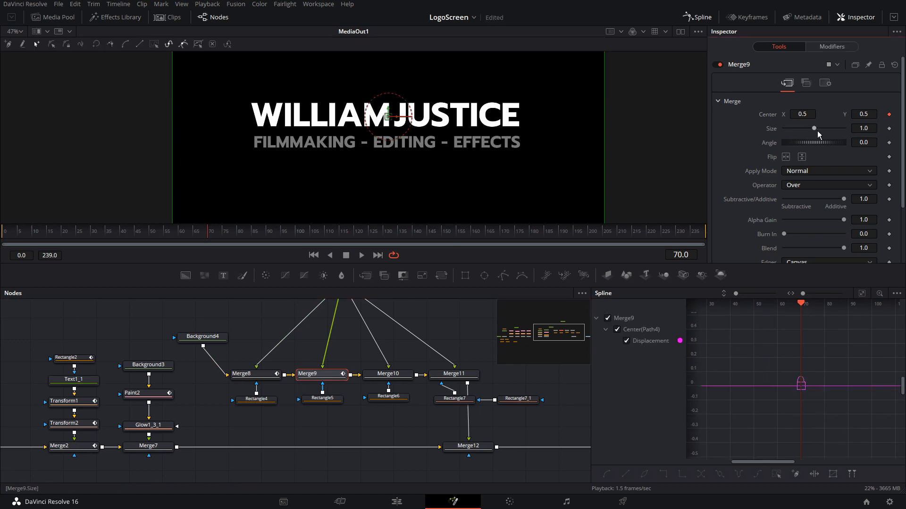
left_click(889, 114)
left_click(884, 115)
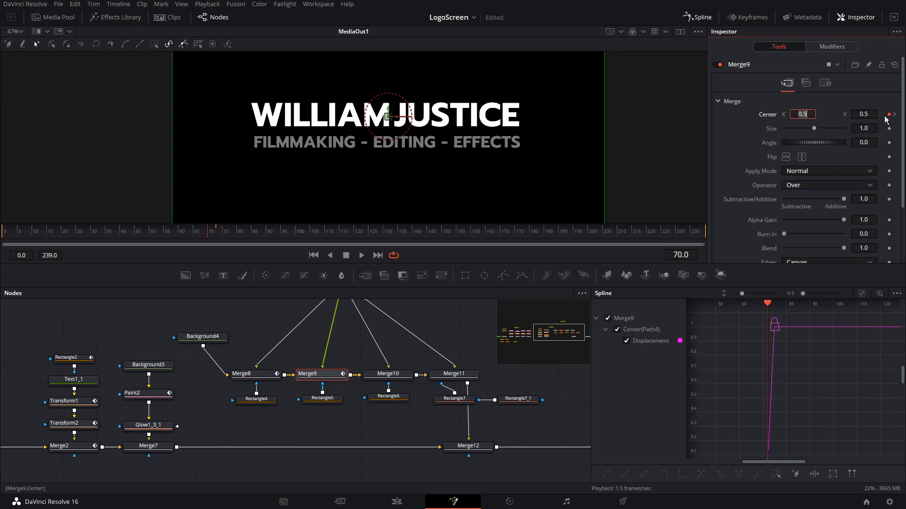
left_click_drag(863, 115, 864, 115)
- Smooth both Merge9 keyframes into an eased curve and preview the EDITING reveal
left_click(861, 293)
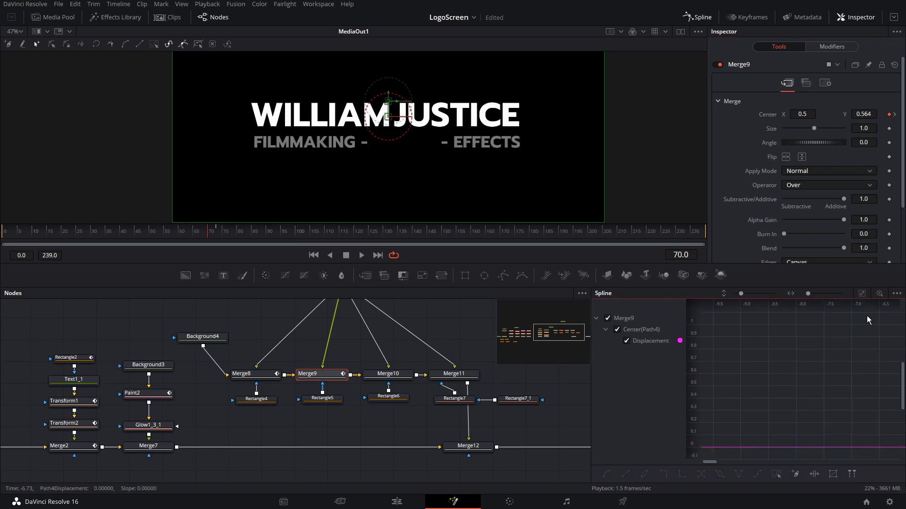
left_click(863, 294)
left_click_drag(894, 315, 707, 466)
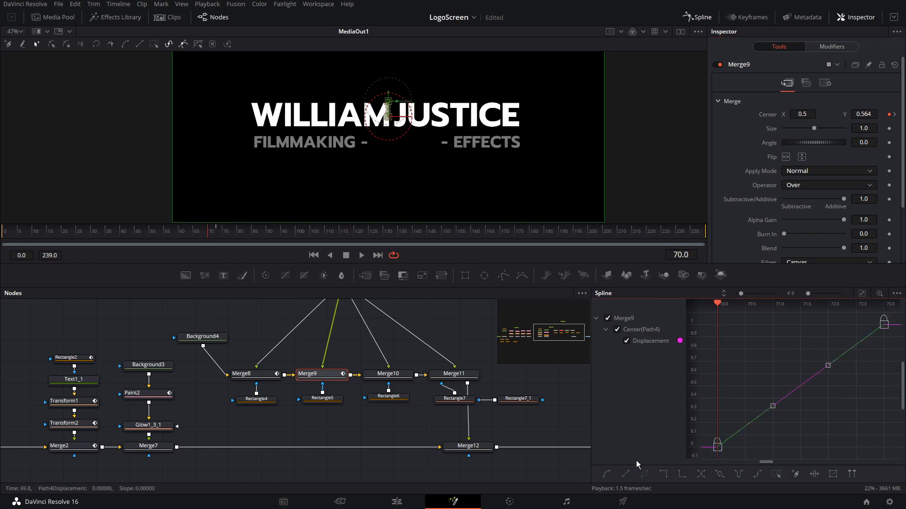
left_click(607, 475)
key("space")
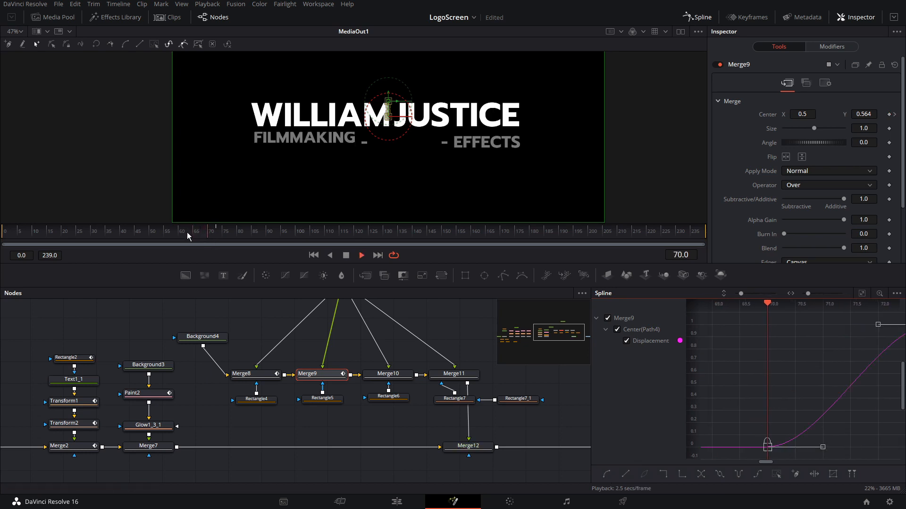
key("space")
left_click(217, 233)
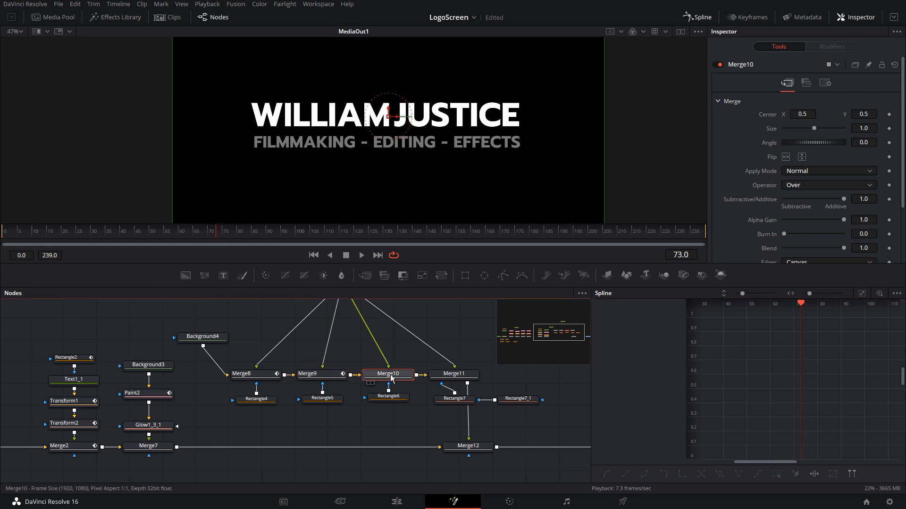
- Keyframe Merge10 Center at Y 0.588 on frame 73 and 0.5 on frame 76, fitting the spline view
left_click(889, 114)
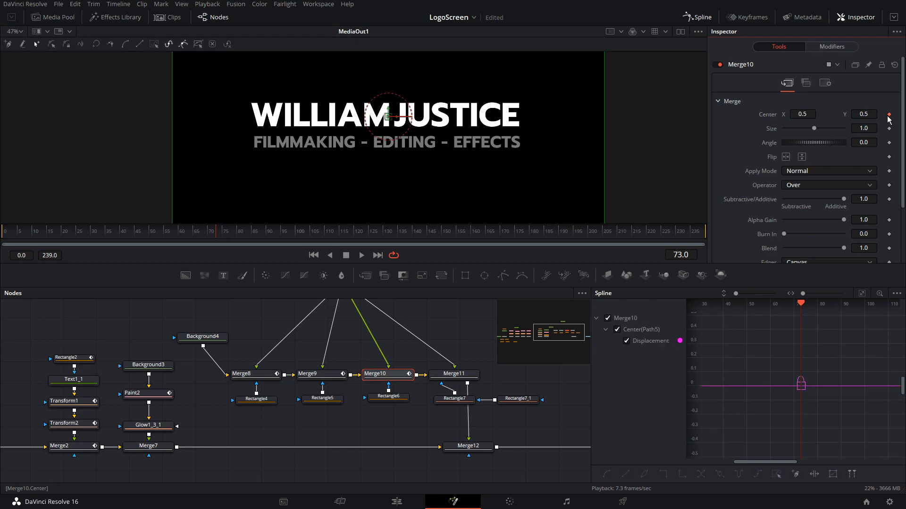
key("Right")
key("Right")
key("Right")
left_click(890, 115)
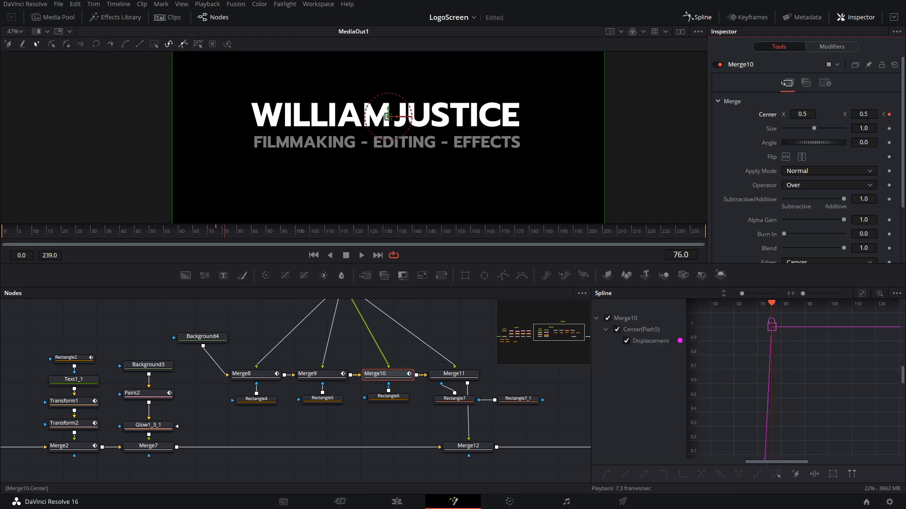
left_click(884, 114)
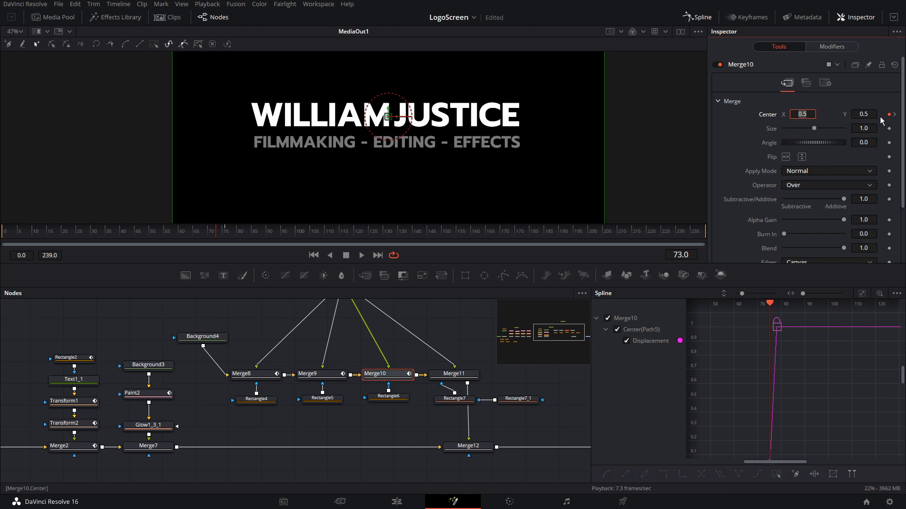
left_click(840, 103)
left_click_drag(861, 113, 903, 114)
left_click(861, 294)
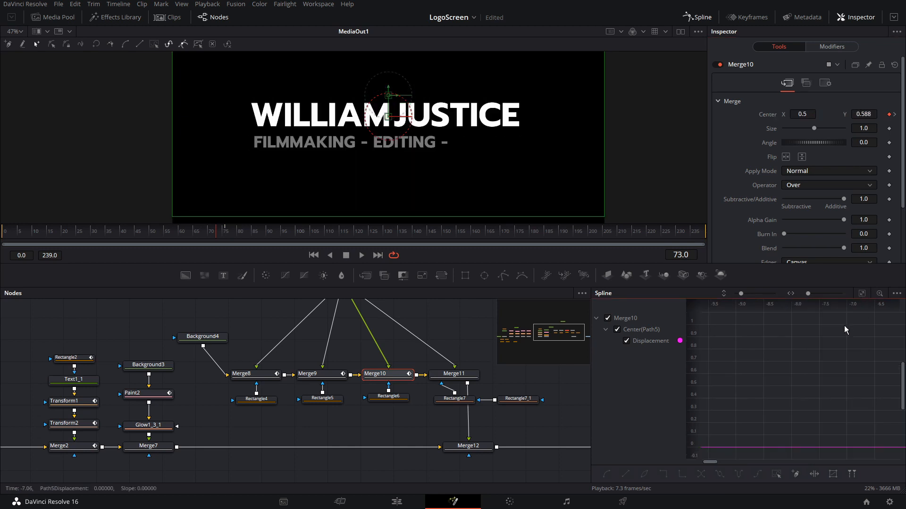
left_click(861, 293)
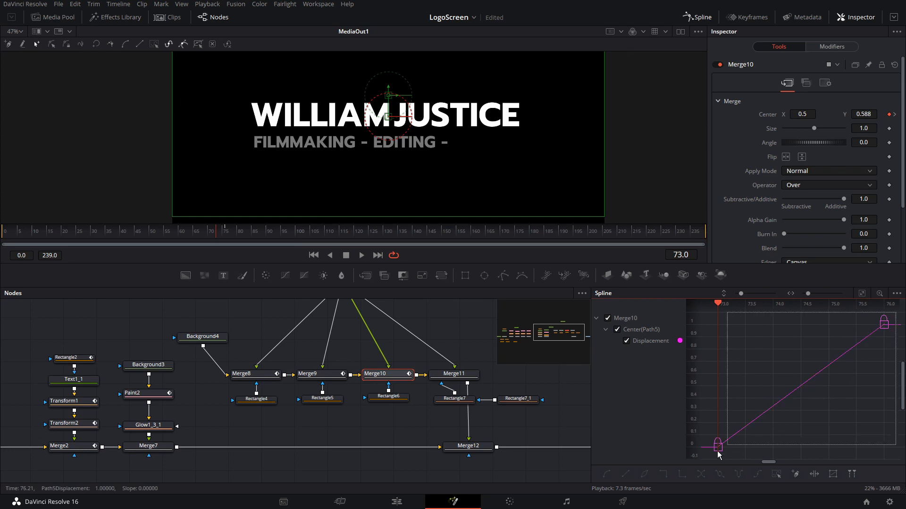
left_click(623, 474)
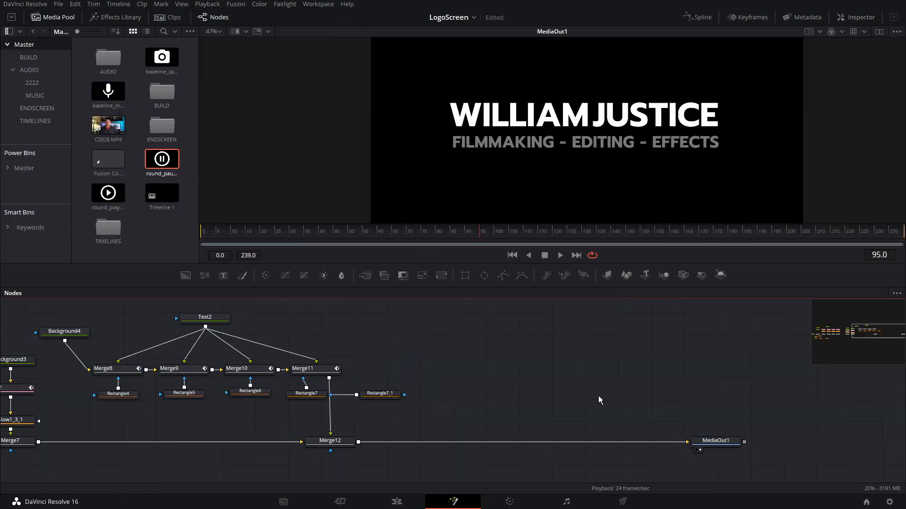
left_click_drag(108, 193, 509, 347)
left_click_drag(115, 93, 572, 349)
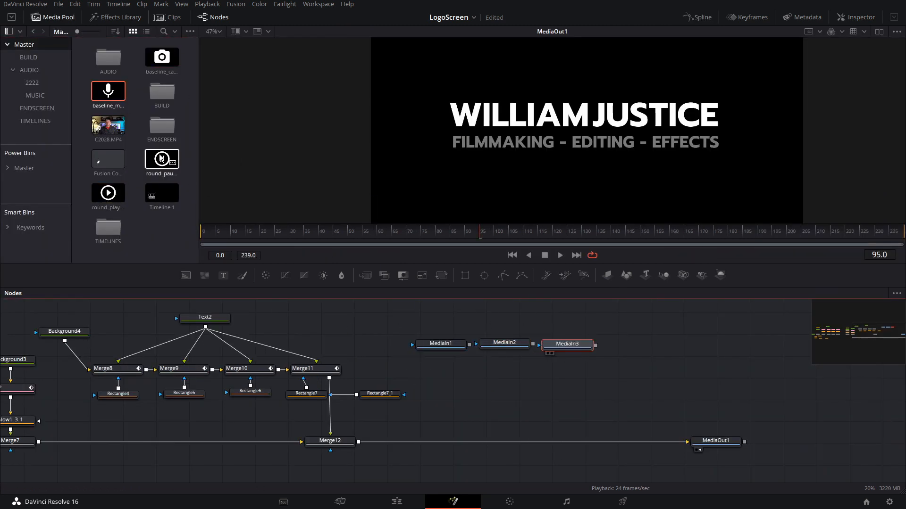
left_click_drag(161, 159, 634, 345)
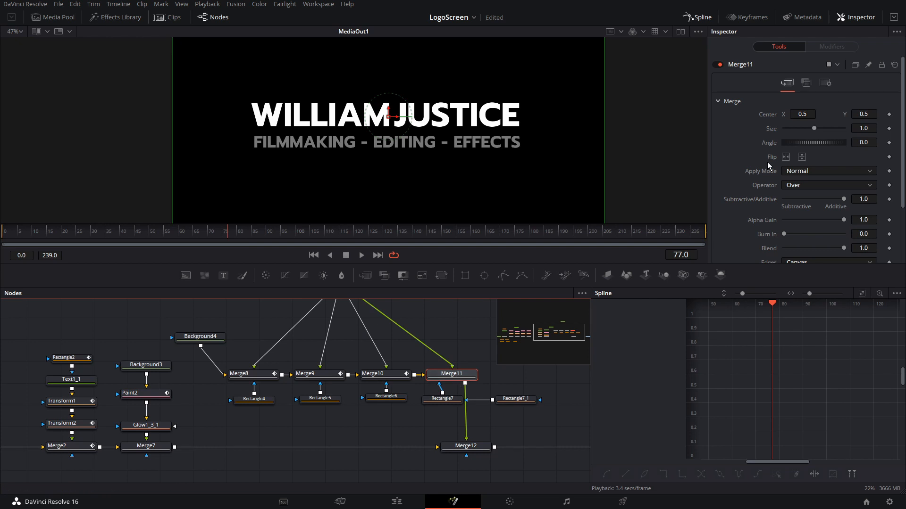
- Keyframe Merge11 Center at frames 77 and 80, with Y 0.55 at frame 77
left_click(889, 115)
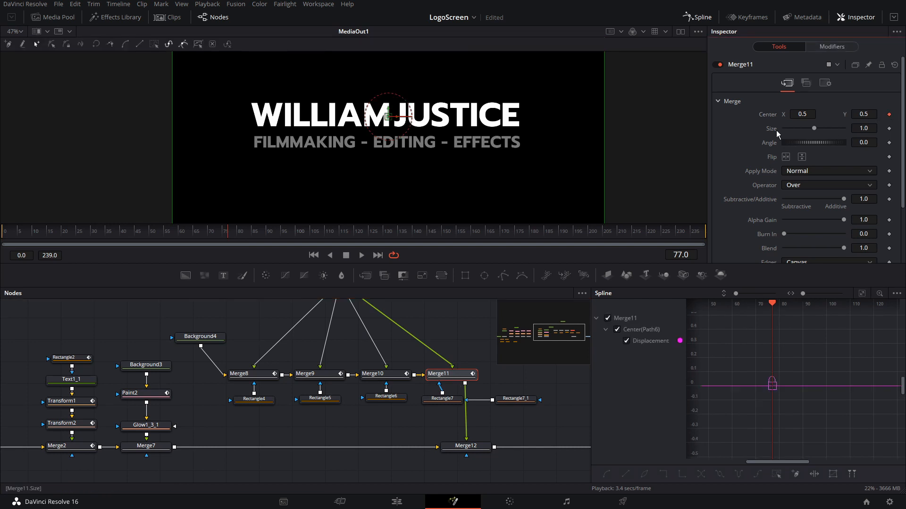
left_click(889, 115)
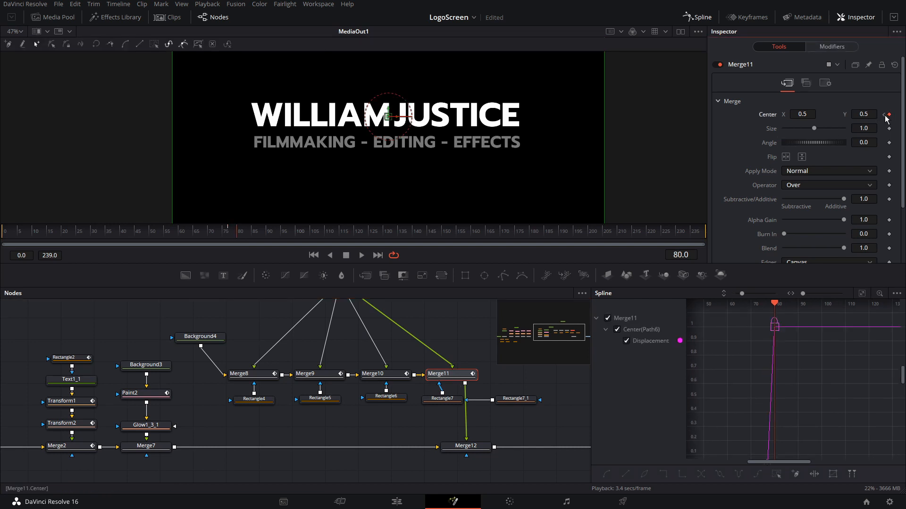
left_click(885, 115)
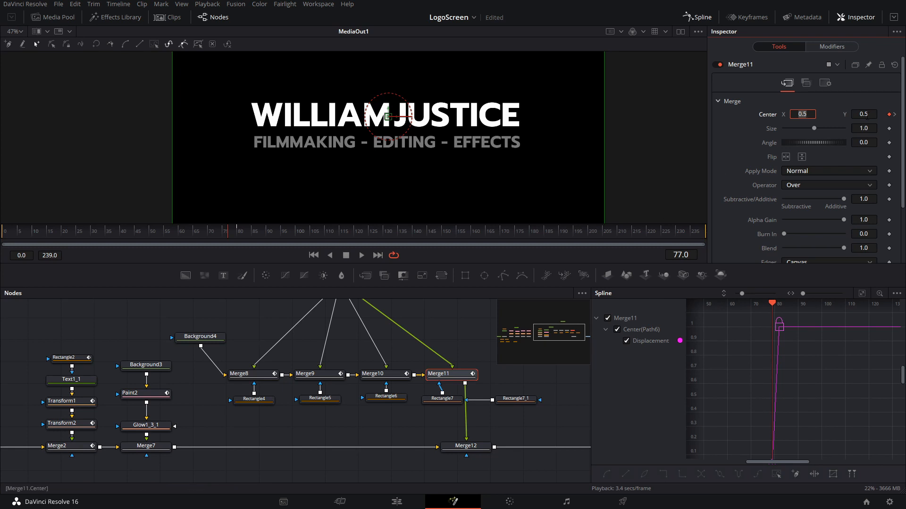
left_click_drag(867, 115, 891, 115)
- Select both Merge11 keys in the spline graph and play the title from frame 63
left_click(862, 293)
left_click_drag(898, 314, 680, 458)
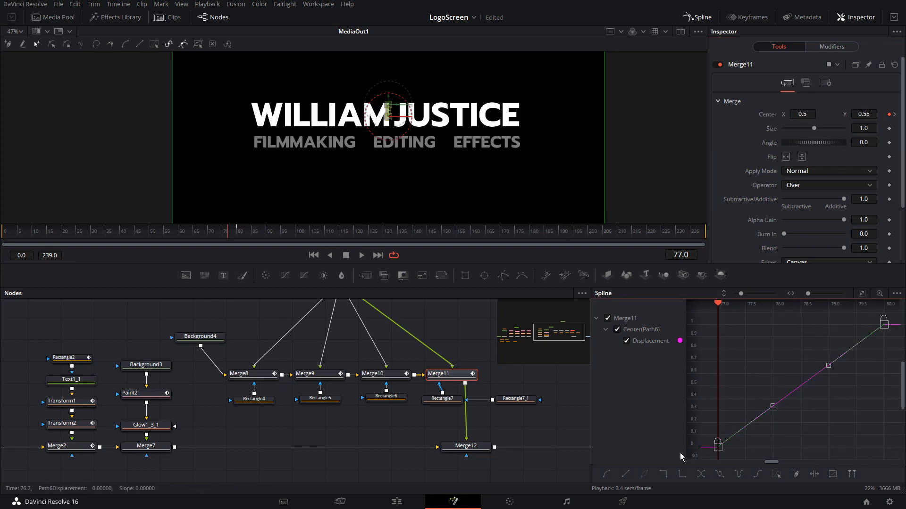
left_click_drag(227, 231, 190, 235)
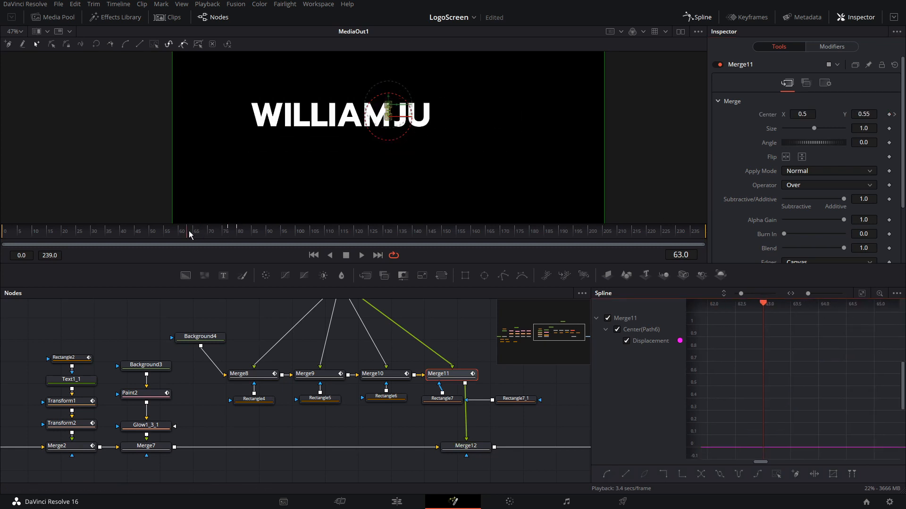
key("space")
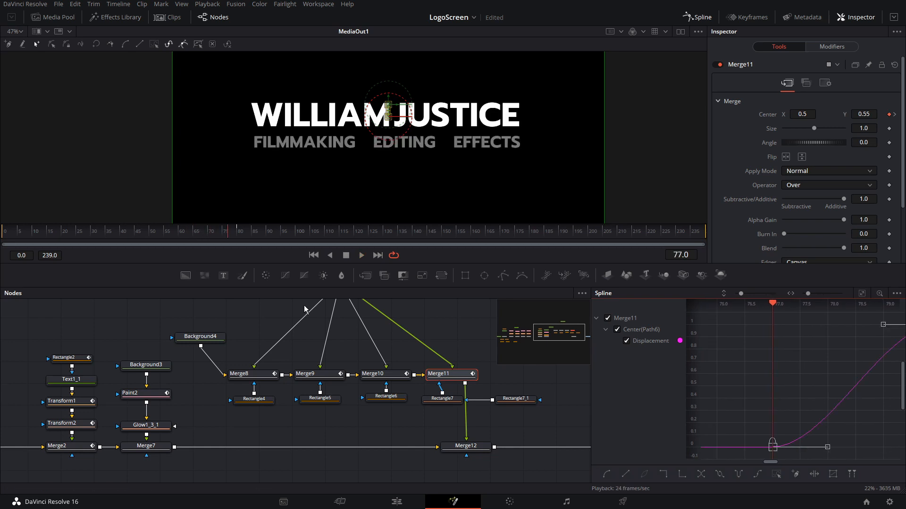
left_click(256, 377)
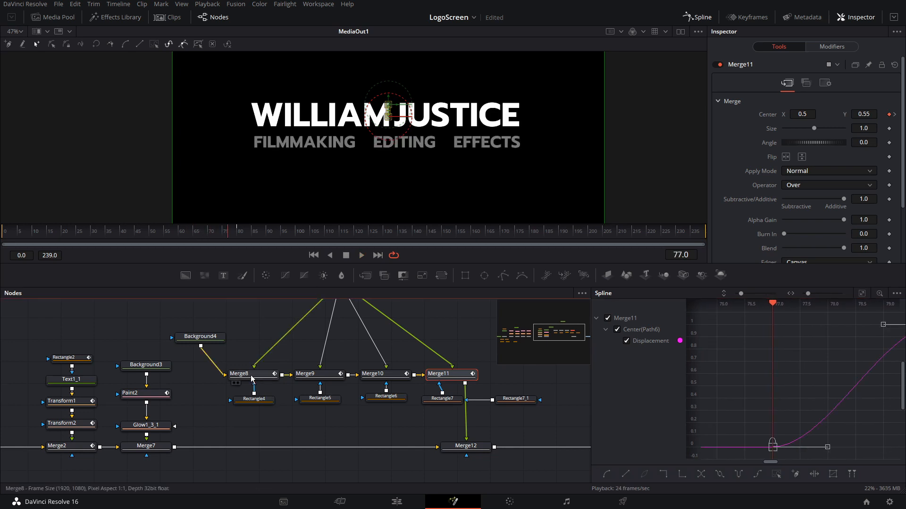
- Enable Motion Blur in the Settings of Merge8, Merge9, Merge10 and Merge11
left_click(826, 84)
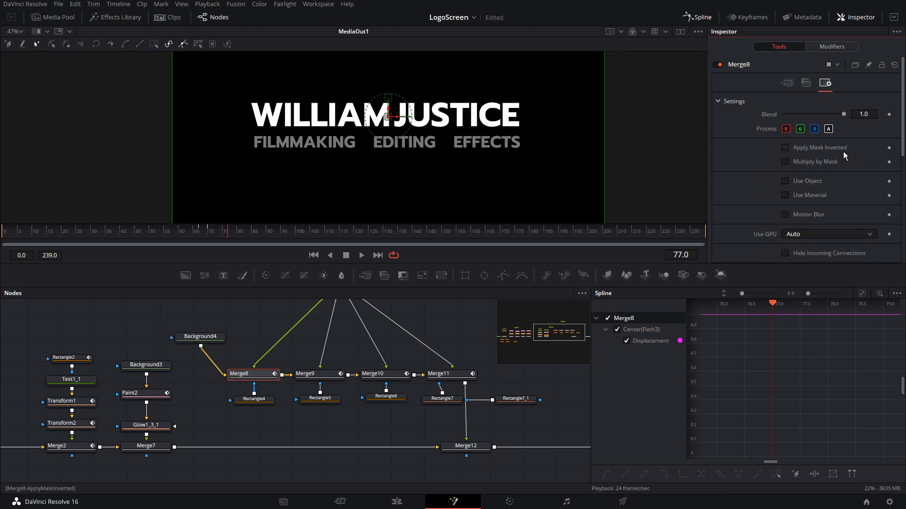
left_click(784, 214)
left_click(317, 374)
left_click(825, 83)
left_click(784, 215)
left_click(383, 374)
left_click(824, 83)
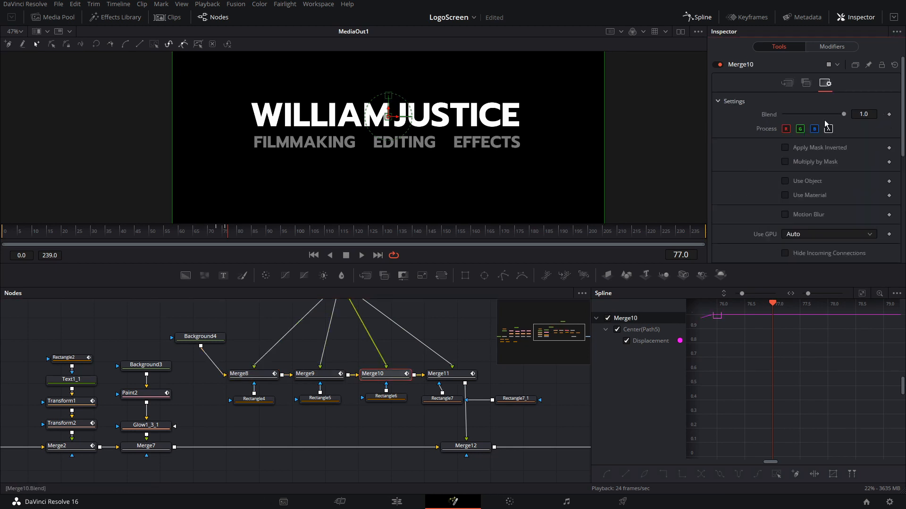
left_click(785, 214)
left_click(449, 375)
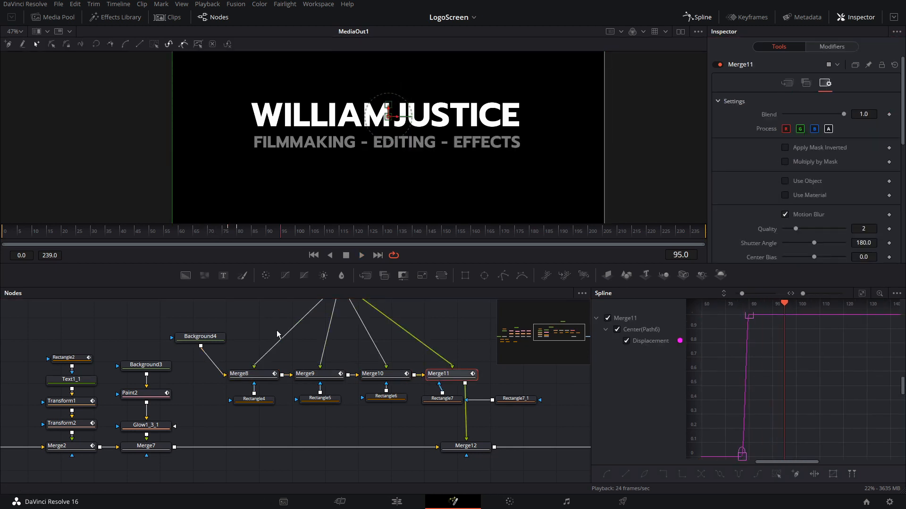
- Fit the node flow, hide the Inspector and Spline panels, and move MediaOut1 further right
key("ctrl+f")
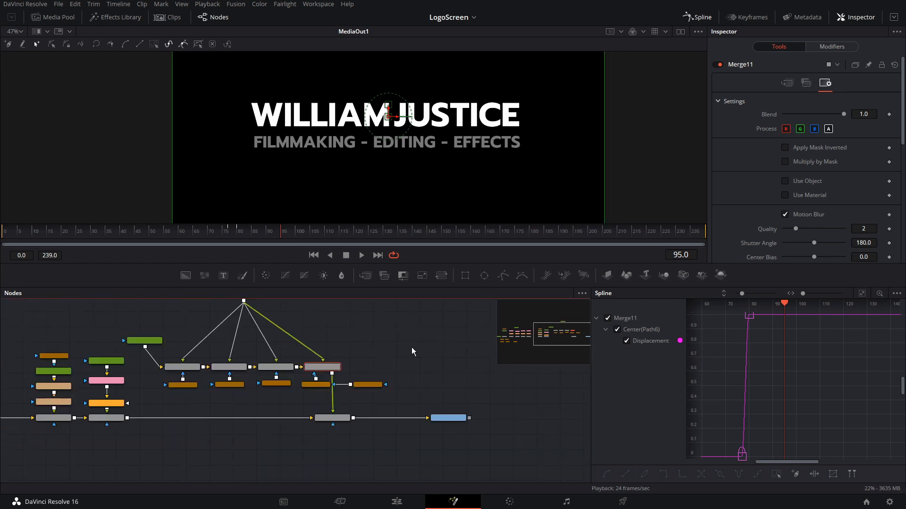
left_click(856, 17)
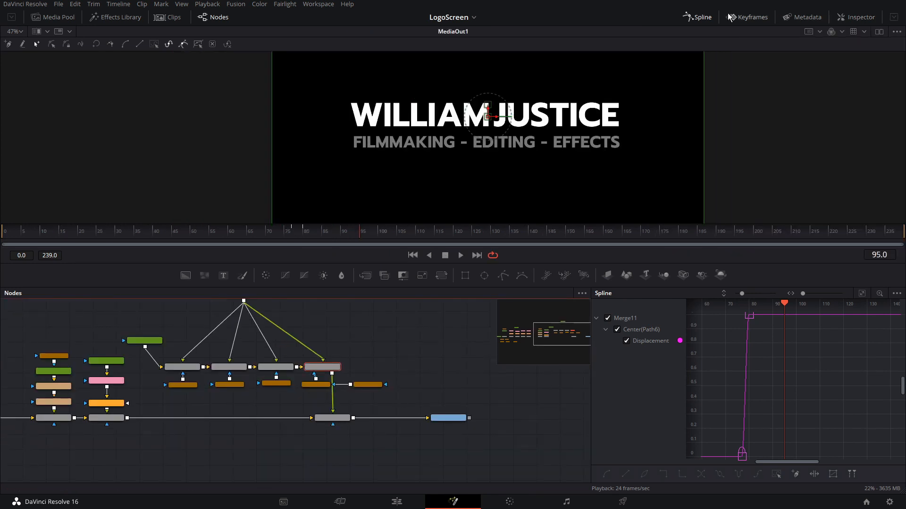
left_click(704, 19)
scroll(500, 372, "up", 1)
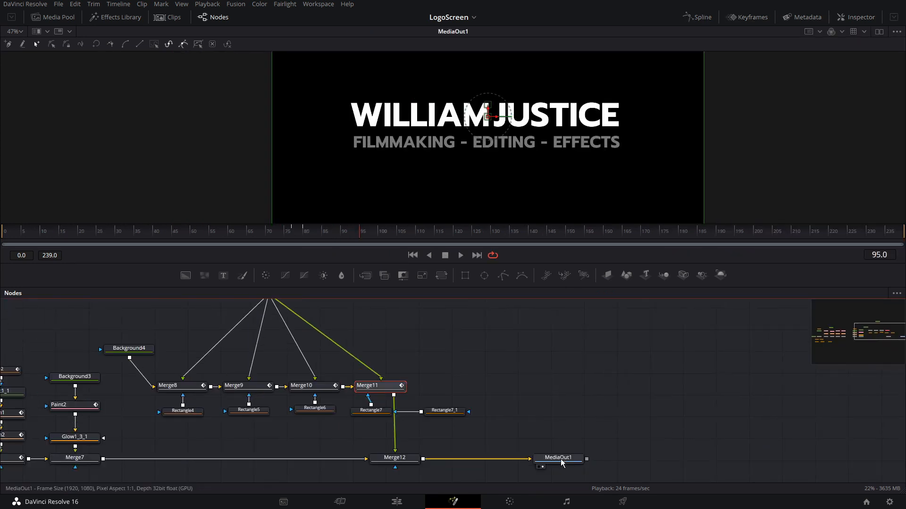
left_click_drag(561, 460, 769, 456)
scroll(271, 329, "up", 1)
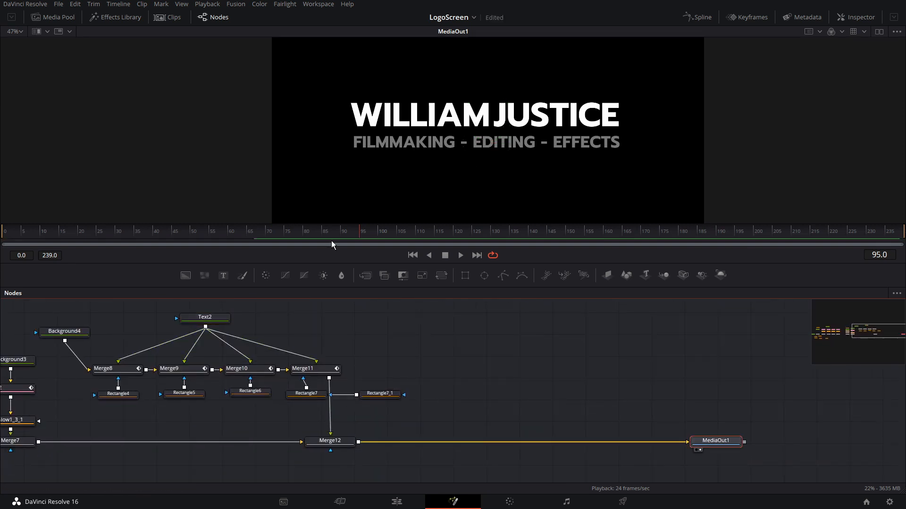
- Drag the four icon images from the Media Pool into the node graph as MediaIn nodes
left_click(67, 18)
left_click_drag(172, 70, 415, 331)
left_click_drag(111, 93, 318, 196)
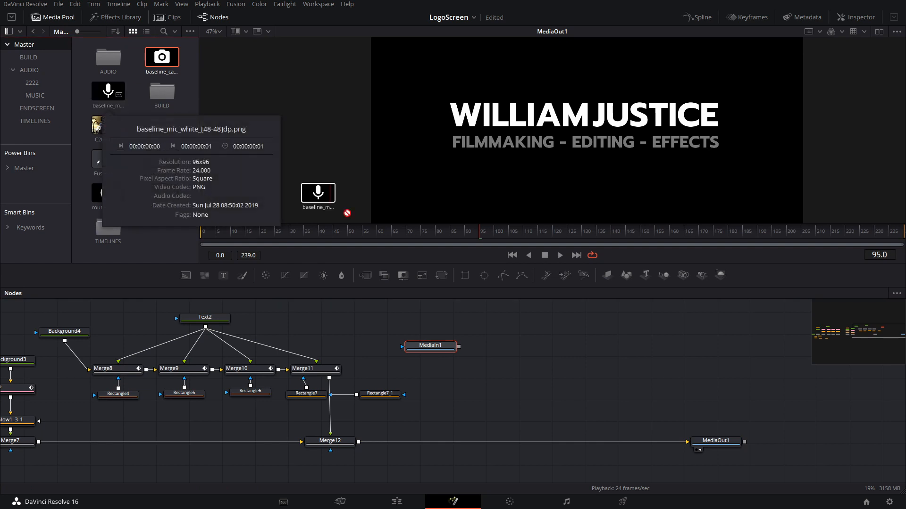
left_click_drag(394, 315, 699, 371)
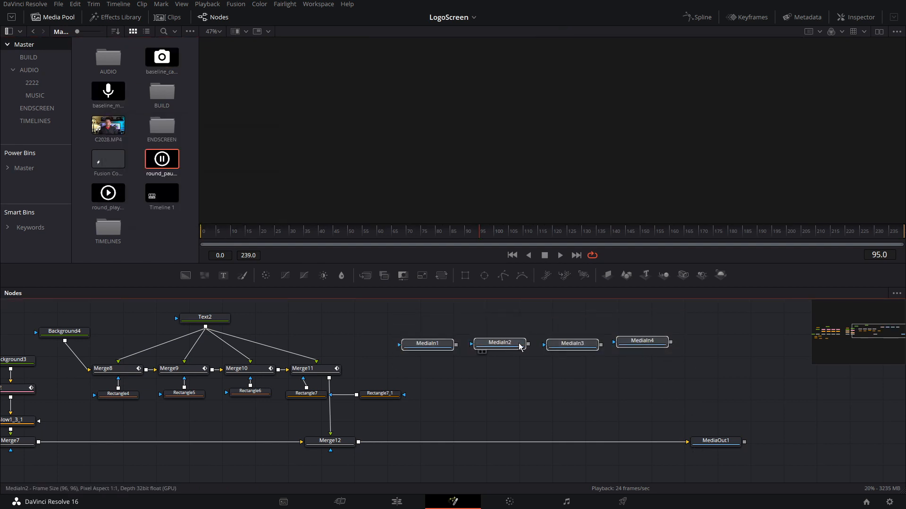
left_click_drag(515, 345, 568, 331)
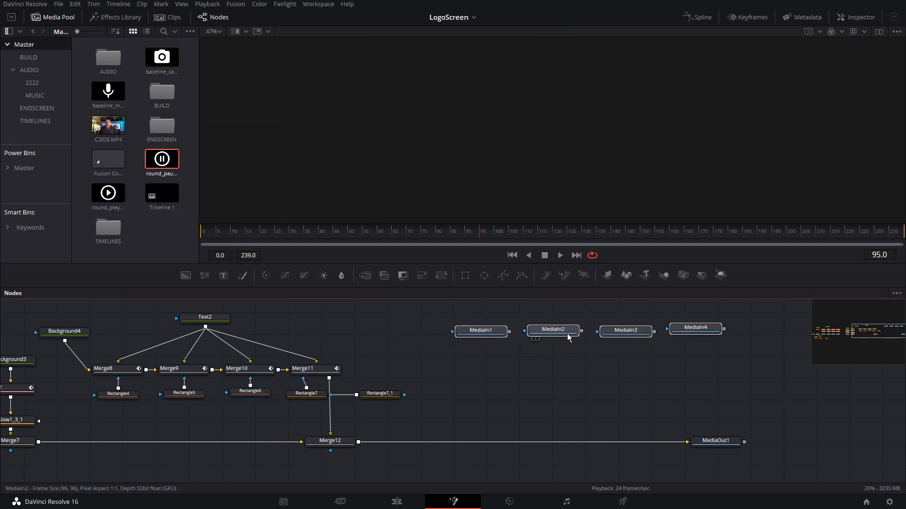
left_click(481, 346)
- Add a Background5 node and set its Alpha to 0 for full transparency
left_click_drag(185, 275, 432, 370)
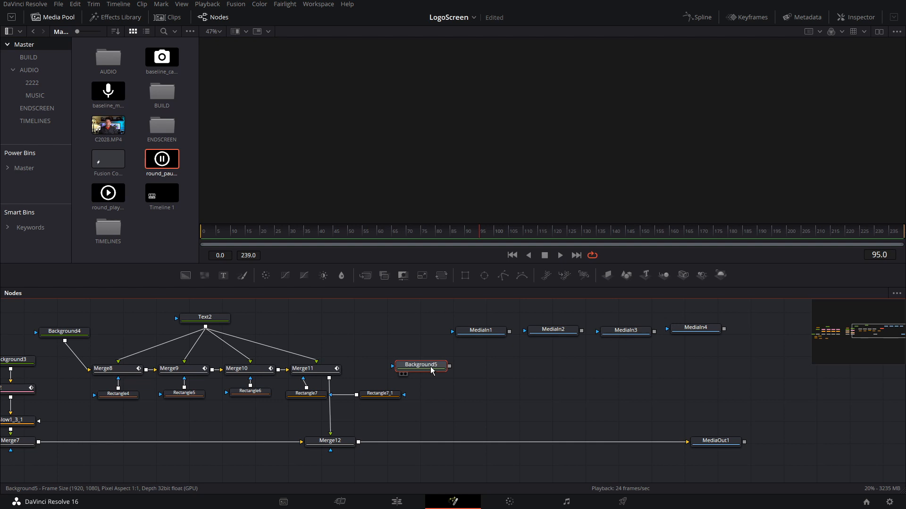
left_click(851, 19)
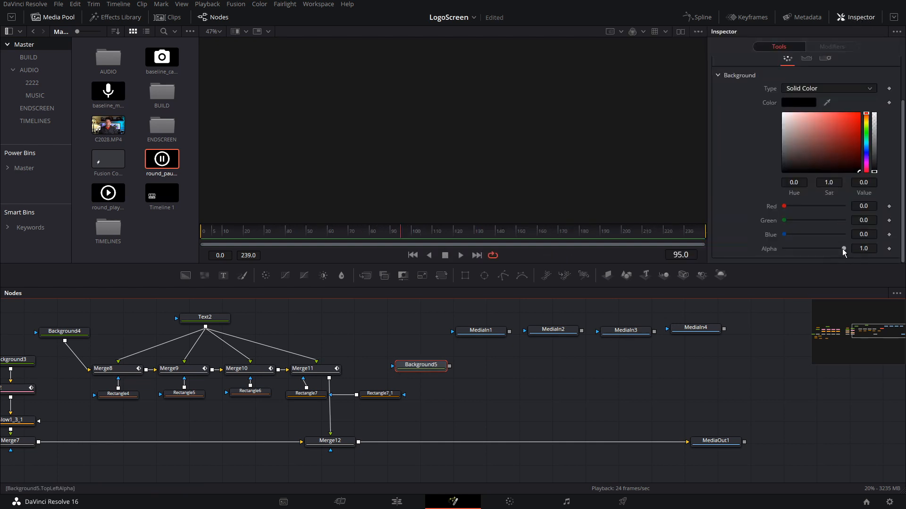
left_click_drag(844, 249, 777, 253)
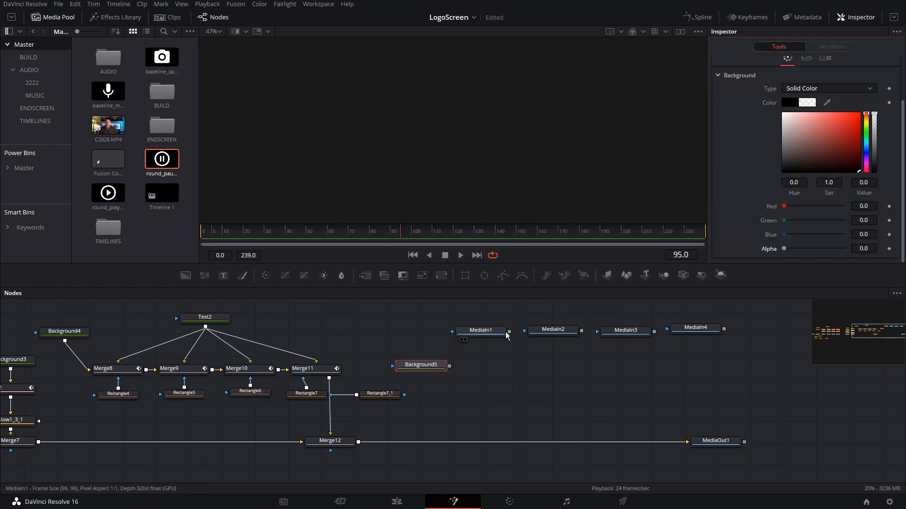
- Chain MediaIn1–MediaIn4 over Background5 through Merge13–Merge16, followed by a new Transform3
left_click_drag(509, 332, 448, 371)
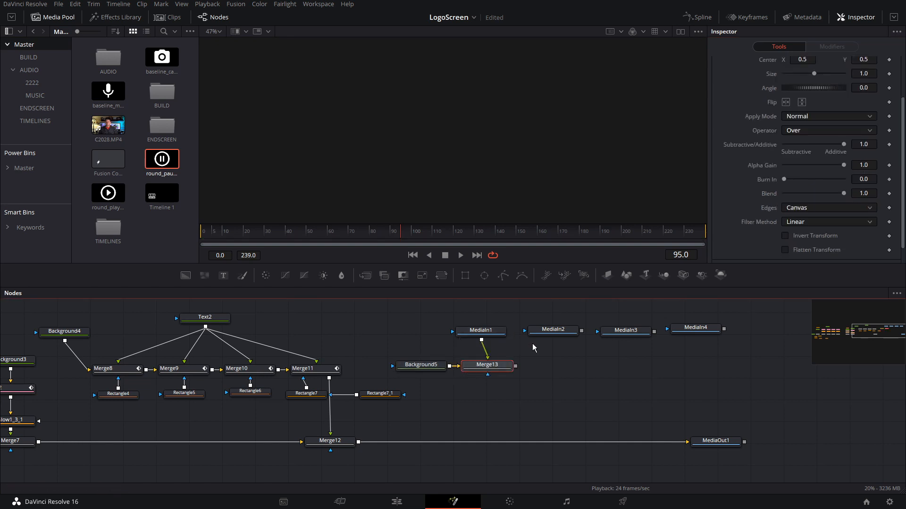
left_click_drag(581, 331, 516, 367)
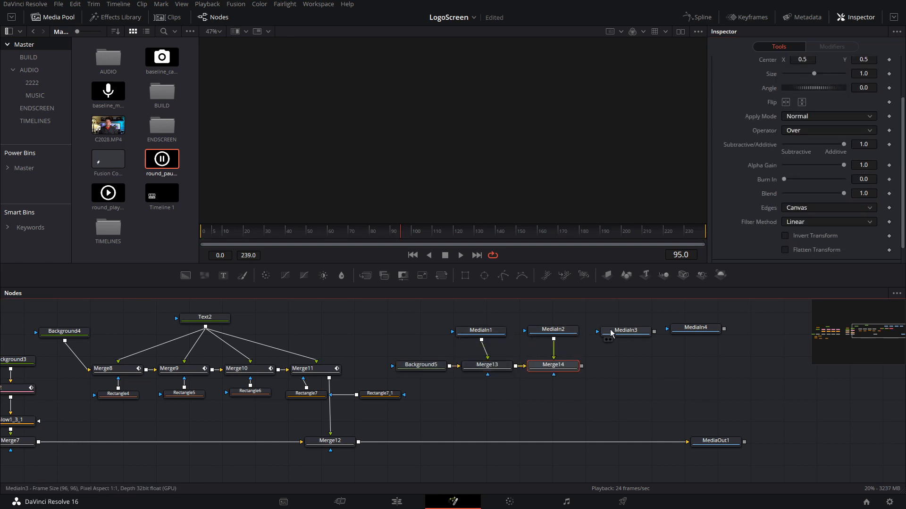
left_click_drag(653, 332, 583, 366)
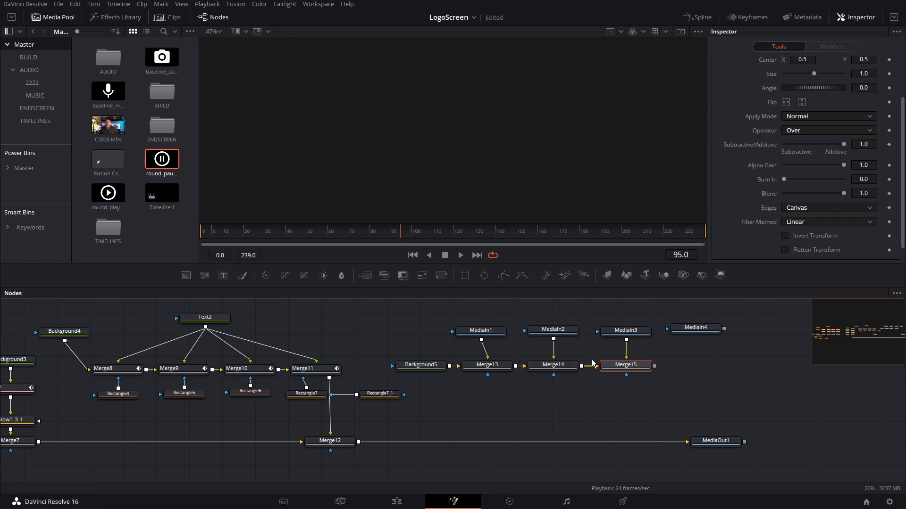
left_click_drag(724, 328, 655, 367)
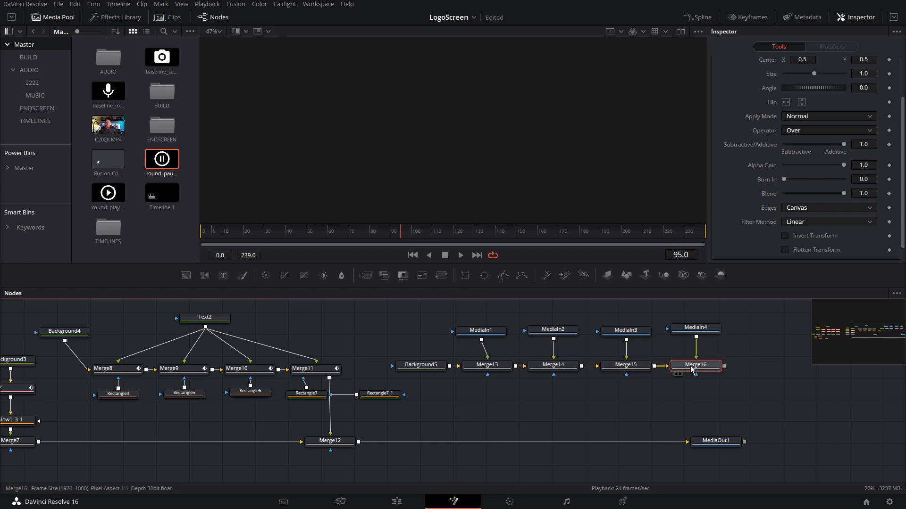
left_click(441, 275)
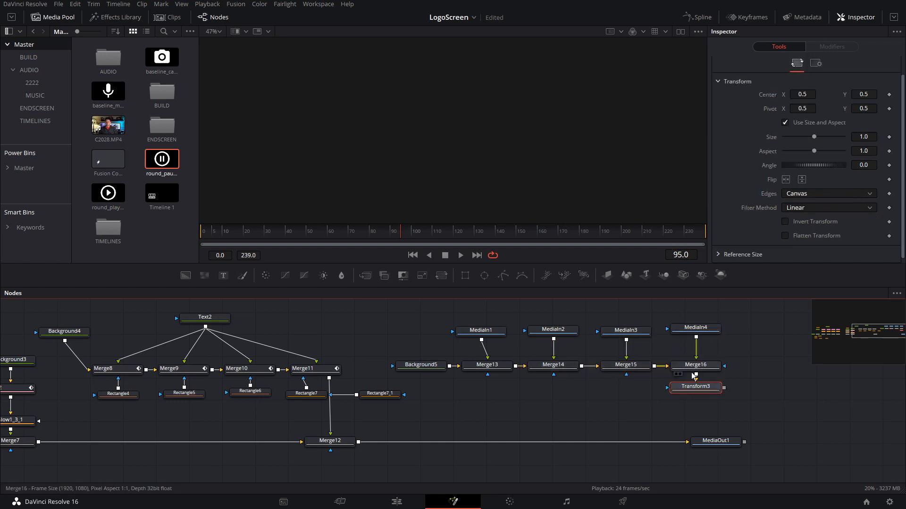
- Adjust Center X on Merge13–Merge16 to line up the camera, play, microphone and pause icons
left_click_drag(696, 390, 649, 398)
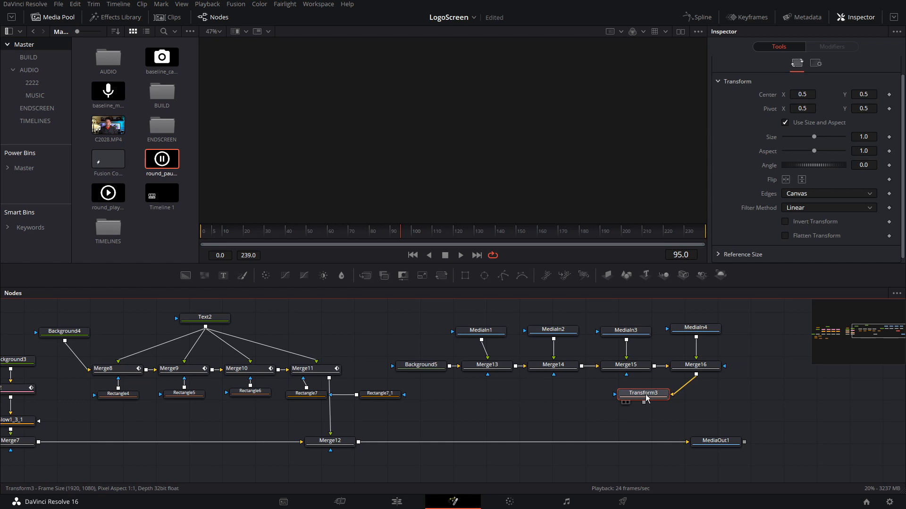
key("1")
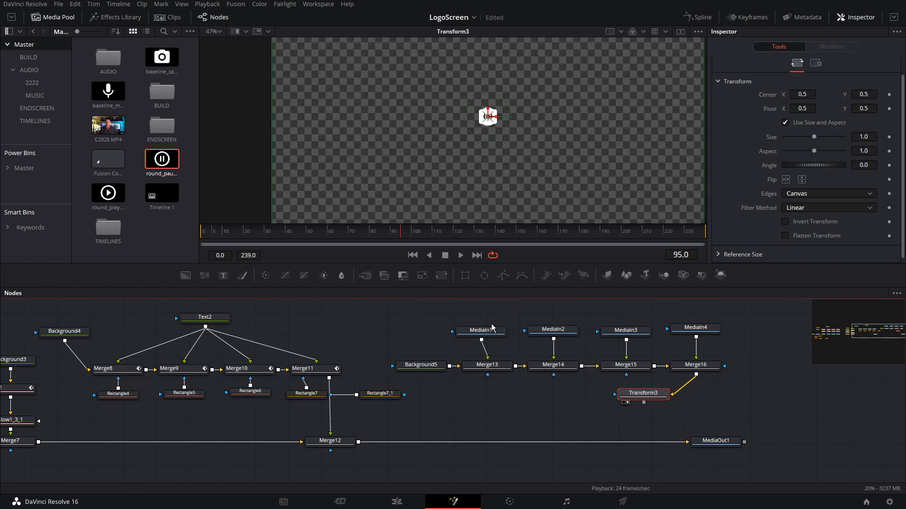
left_click(492, 329)
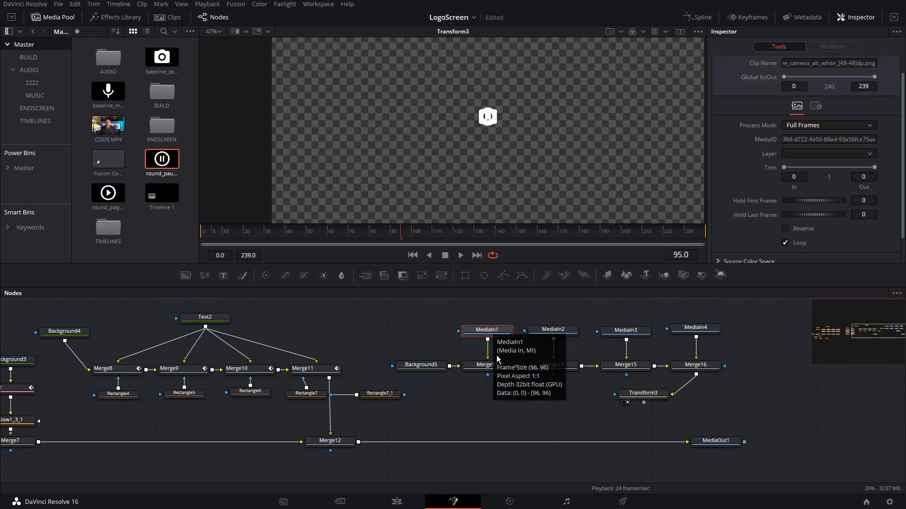
left_click(494, 369)
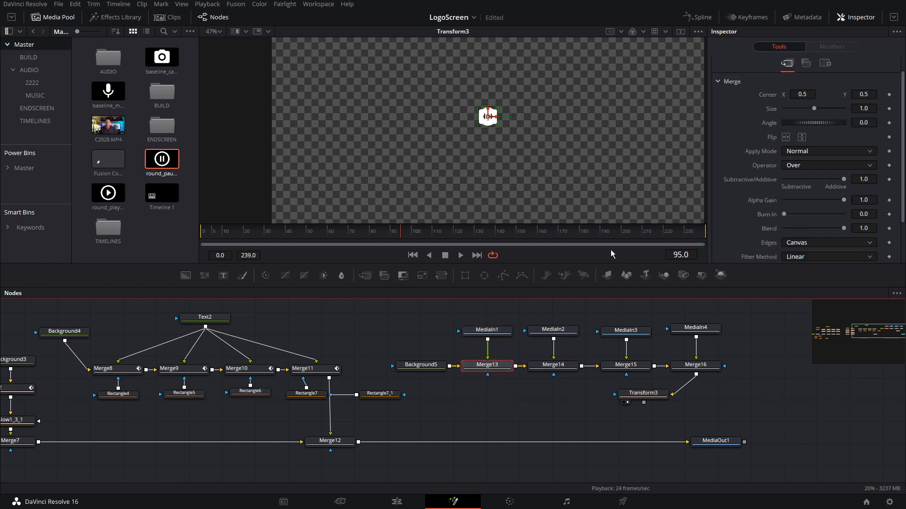
mouse_move(796, 99)
left_mouse_down()
mouse_move(769, 98)
mouse_move(794, 96)
left_mouse_up()
left_click(555, 366)
left_click(626, 366)
left_click(695, 366)
- Connect Transform3 onto the Merge12 link to create Merge17, then select MediaOut1
left_click(655, 393)
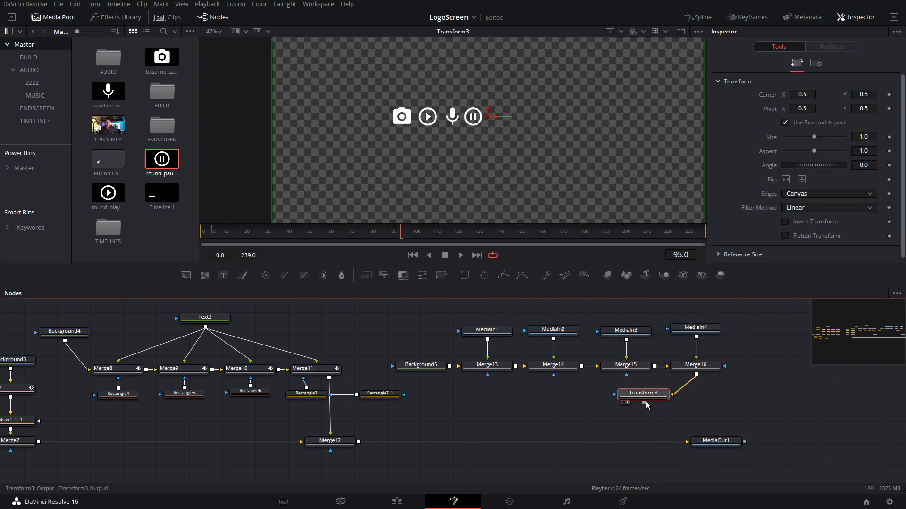
left_click_drag(653, 405, 358, 443)
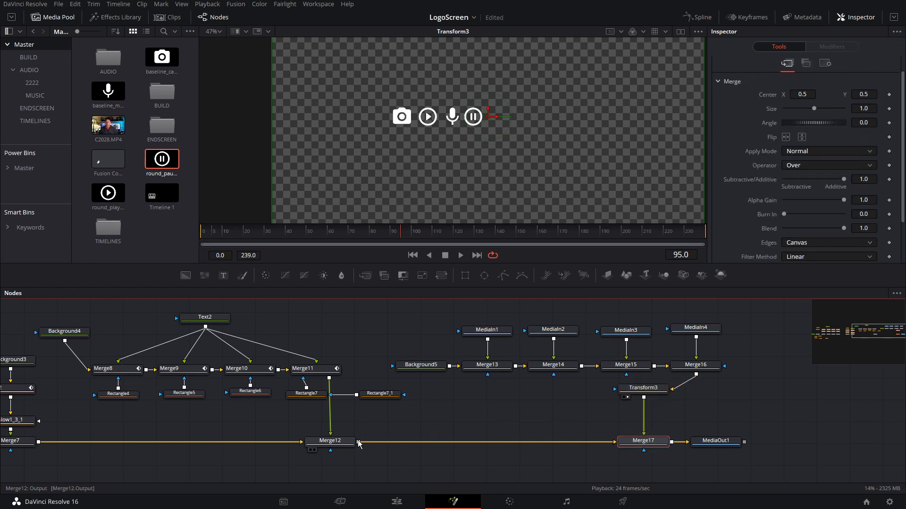
left_click(711, 443)
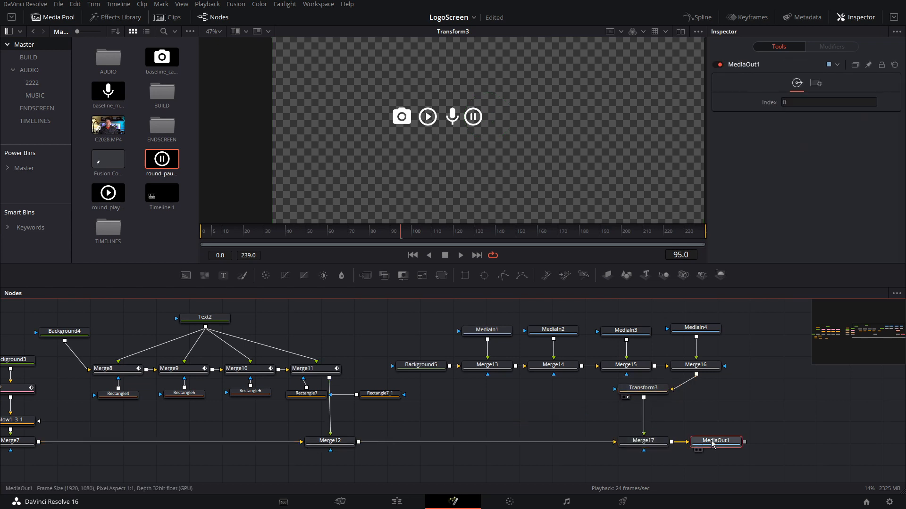
- Set Transform3's Center to 0.405/0.623, placing the icon row above the title's left end
key("1")
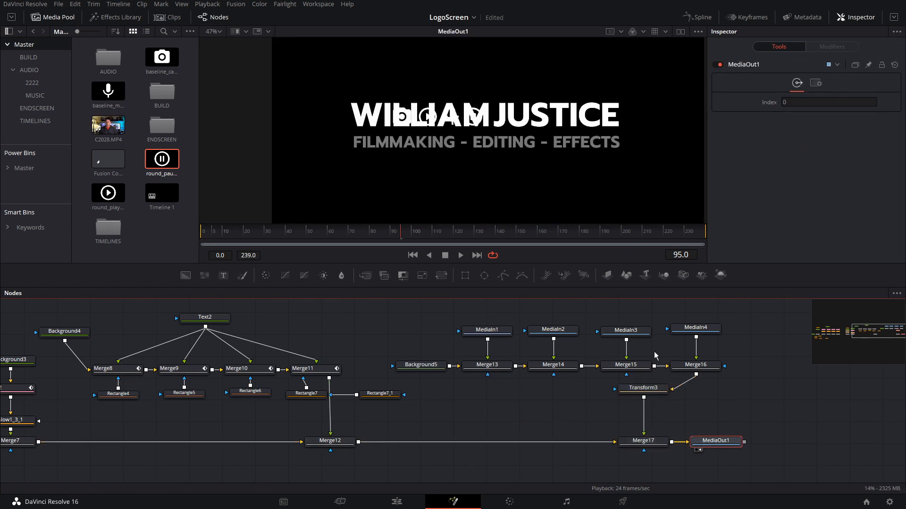
left_click_drag(646, 395, 646, 398)
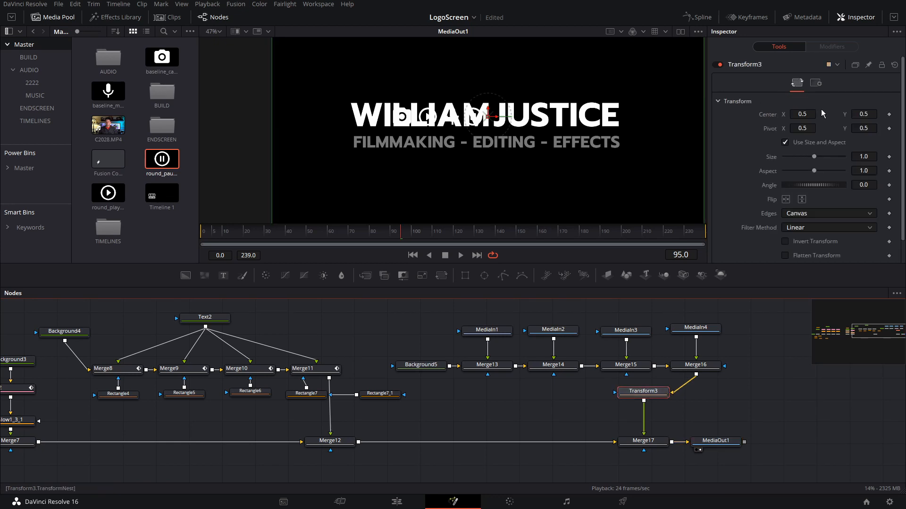
left_click_drag(822, 113, 798, 113)
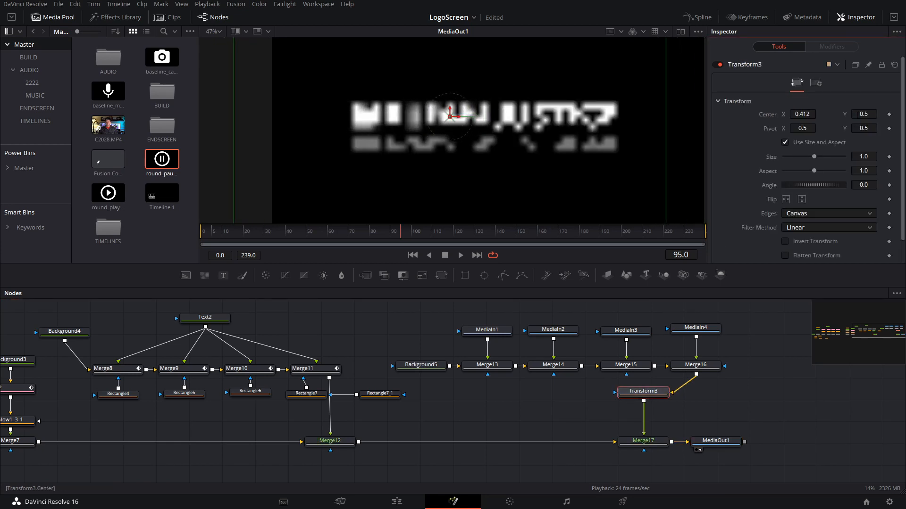
left_click_drag(857, 114, 875, 115)
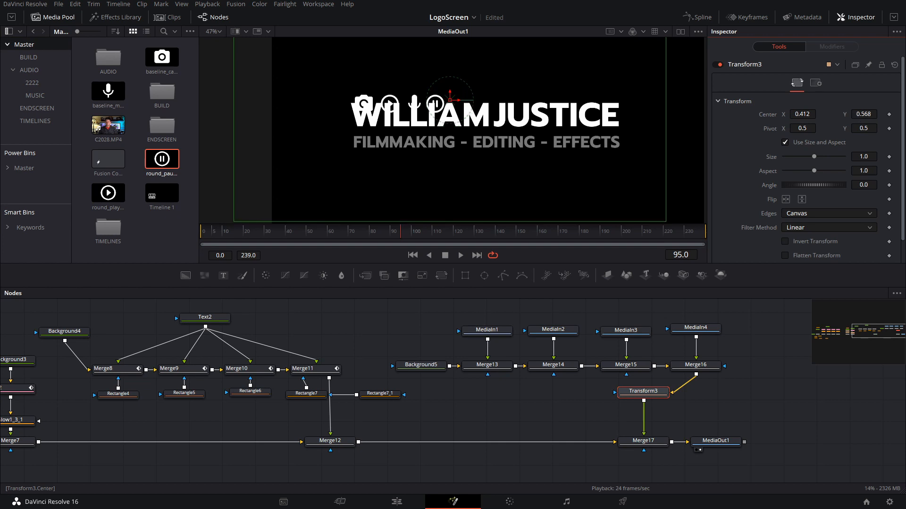
left_click_drag(449, 100, 447, 87)
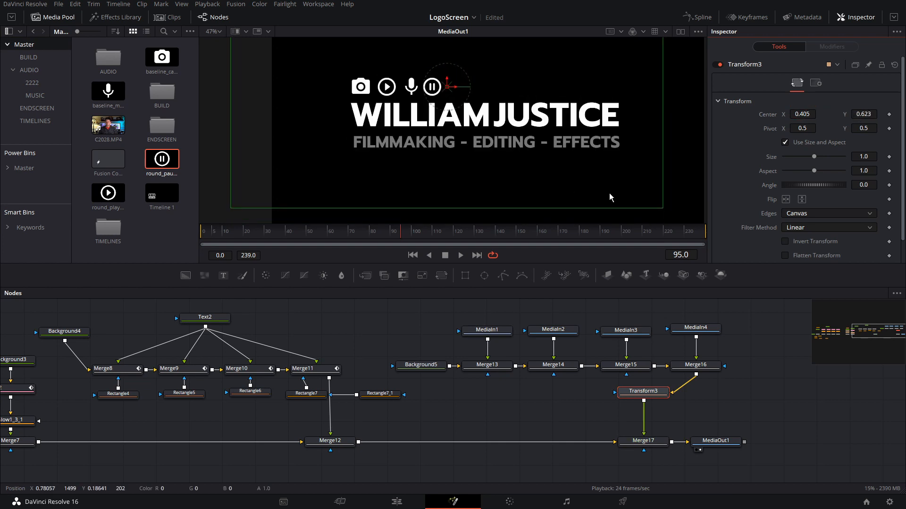
- Lower Merge17's Blend to 0.567 and play from an earlier frame to preview
left_click(643, 440)
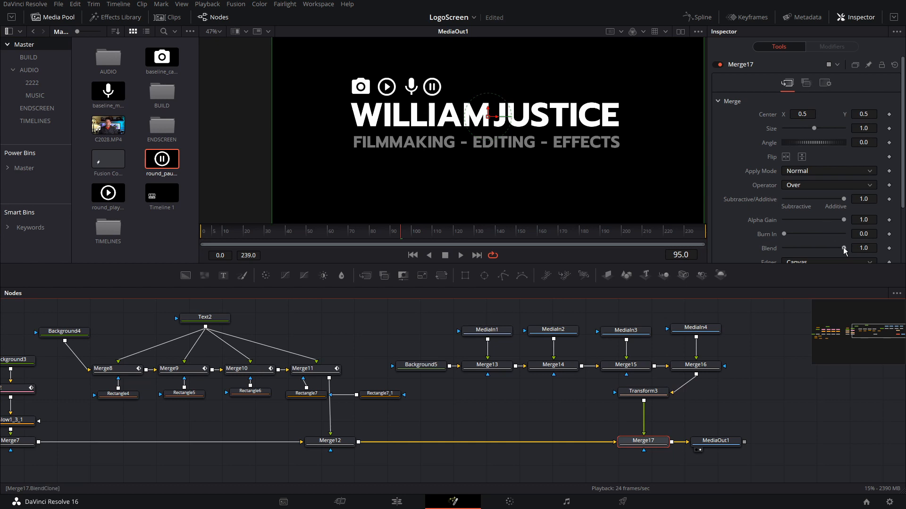
left_click_drag(844, 251, 821, 251)
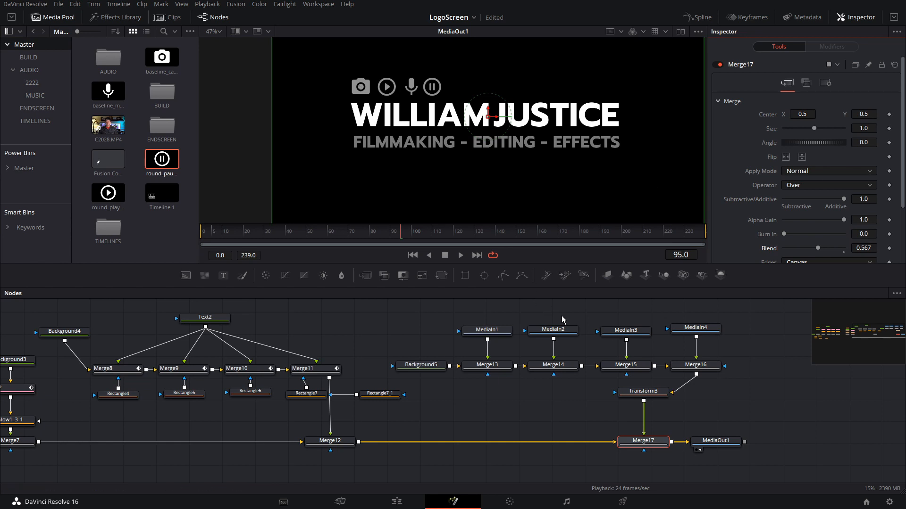
left_click(714, 441)
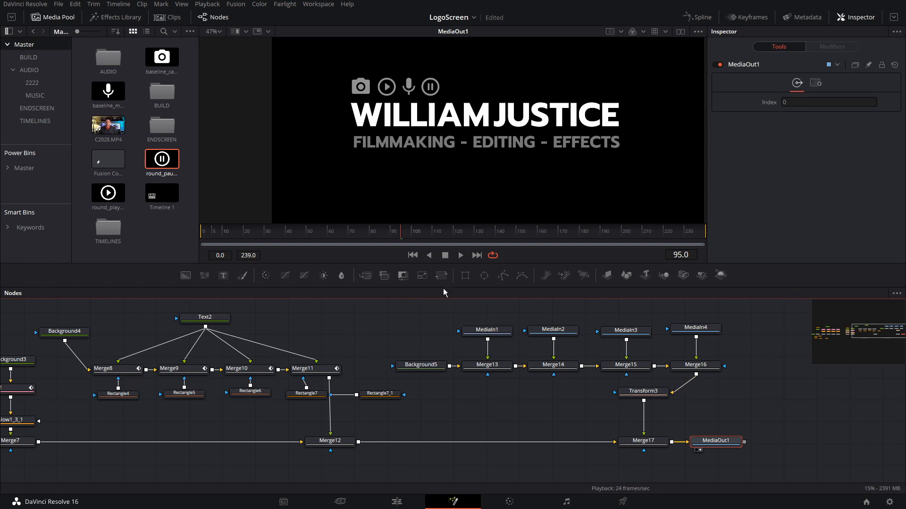
left_click_drag(389, 233, 334, 234)
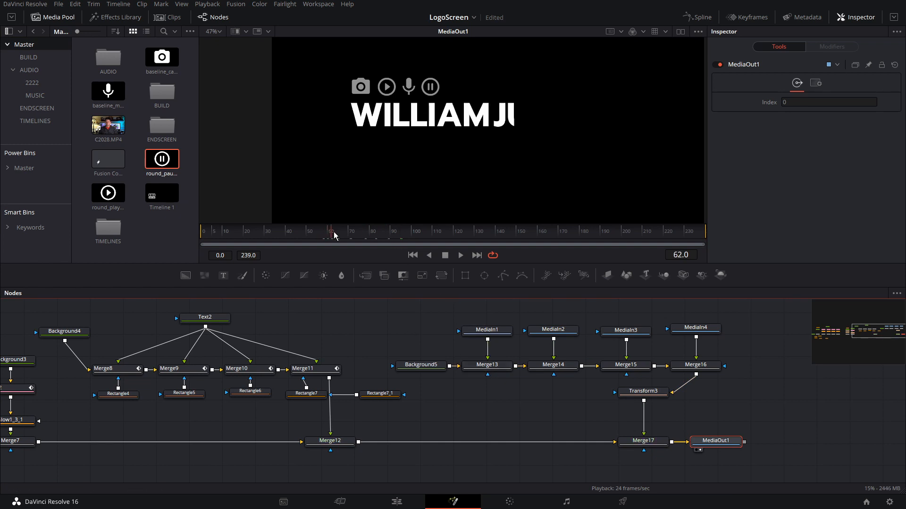
key("space")
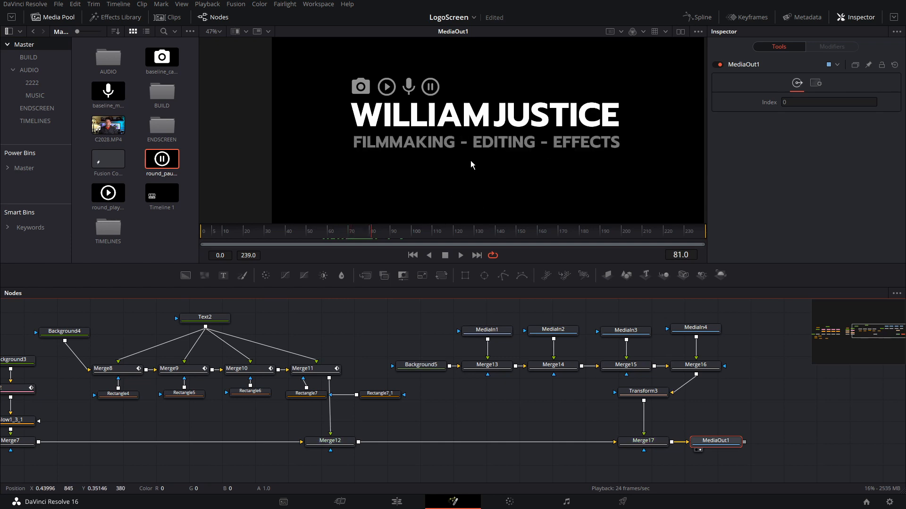
- Keyframe Size from 0 to 1.0 on Merge13 and Merge14 for the camera and play icons
left_click(487, 365)
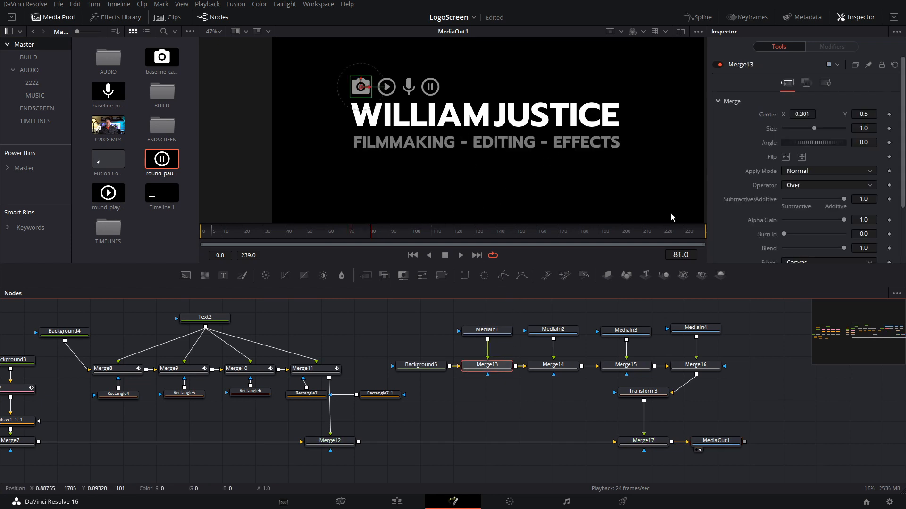
left_click(889, 129)
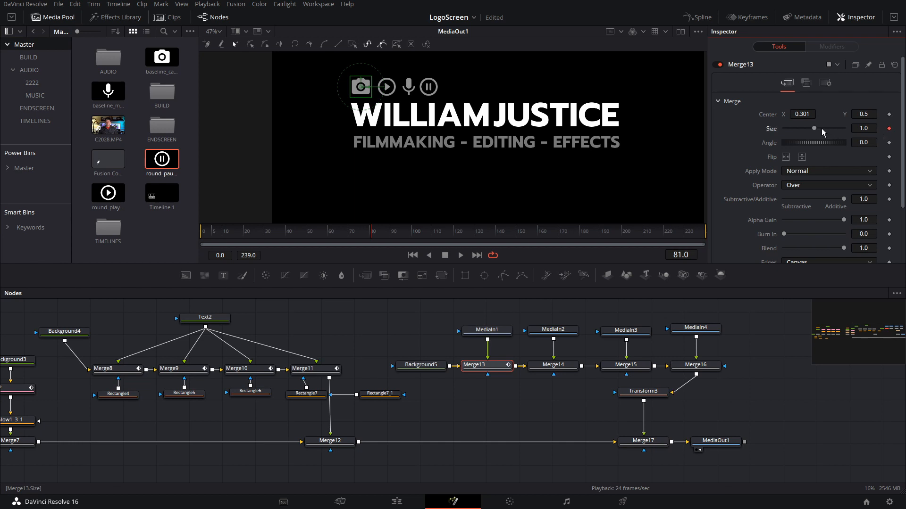
left_click_drag(814, 129, 781, 129)
left_click(372, 234)
key("space")
left_click(553, 365)
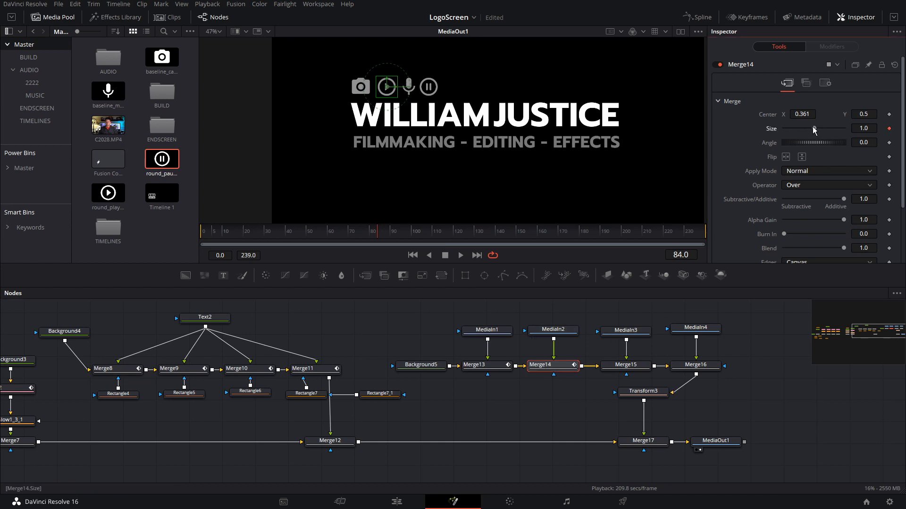
left_click_drag(814, 129, 783, 129)
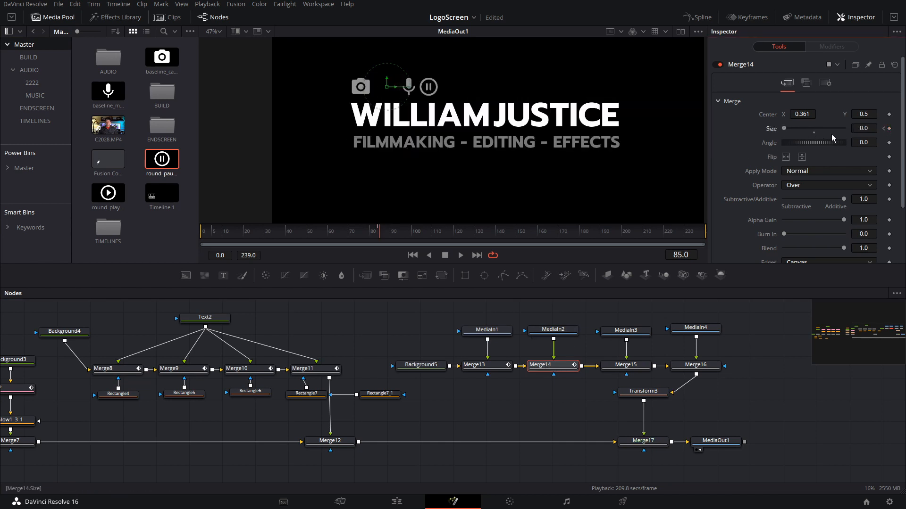
left_click(815, 134)
- Keyframe Size from 0 to 1.0 on Merge15 and Merge16, staggered, and play back the icons
left_click(625, 367)
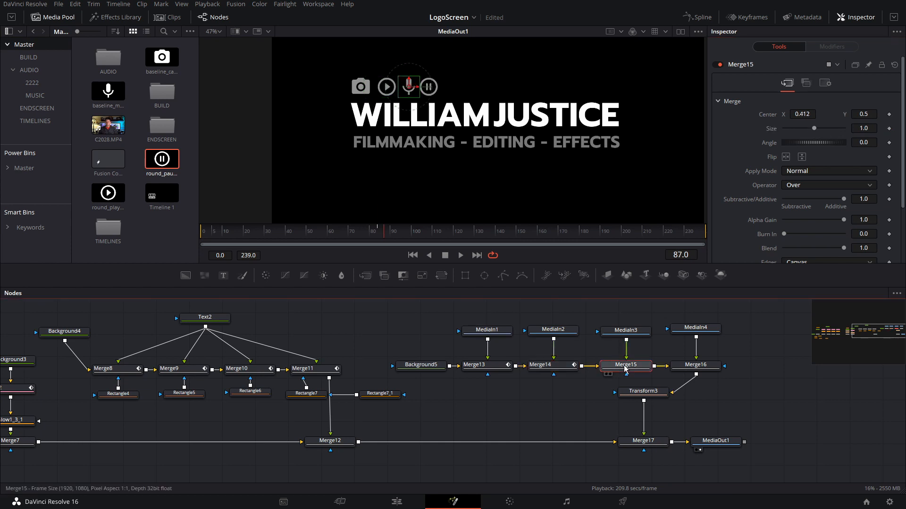
left_click(889, 129)
left_click_drag(814, 128, 783, 129)
key("Right")
key("Right")
key("Right")
left_click(814, 134)
left_click(695, 366)
left_click(888, 128)
key("Right")
key("Right")
key("Right")
left_click(814, 133)
left_click(369, 231)
key("space")
key("space")
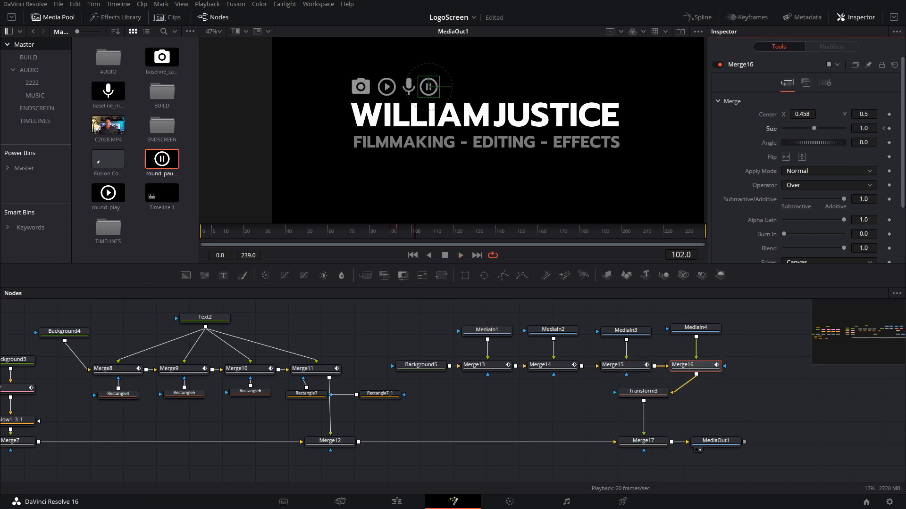
- Hide the Media Pool and pan the node graph, moving MediaOut1 to the right
left_click(67, 20)
left_click_drag(300, 309, 159, 313)
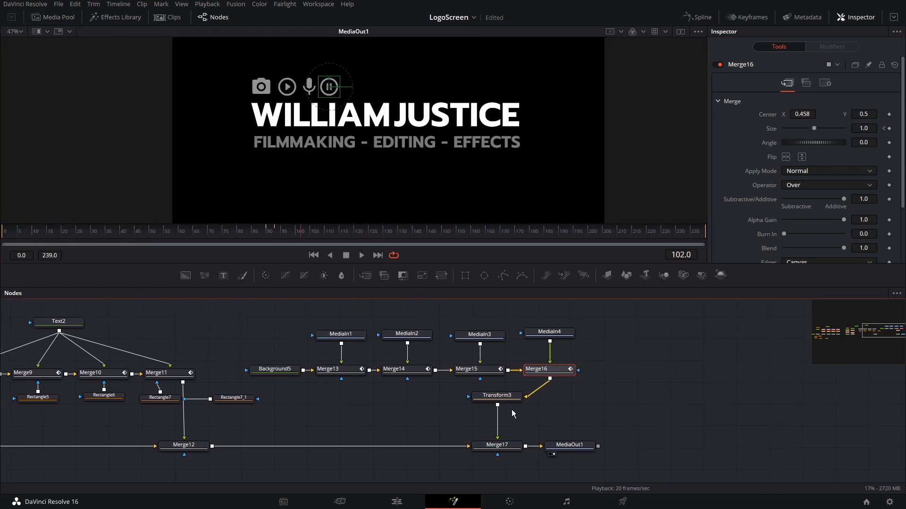
left_click_drag(569, 444, 615, 444)
scroll(428, 148, "down", 1)
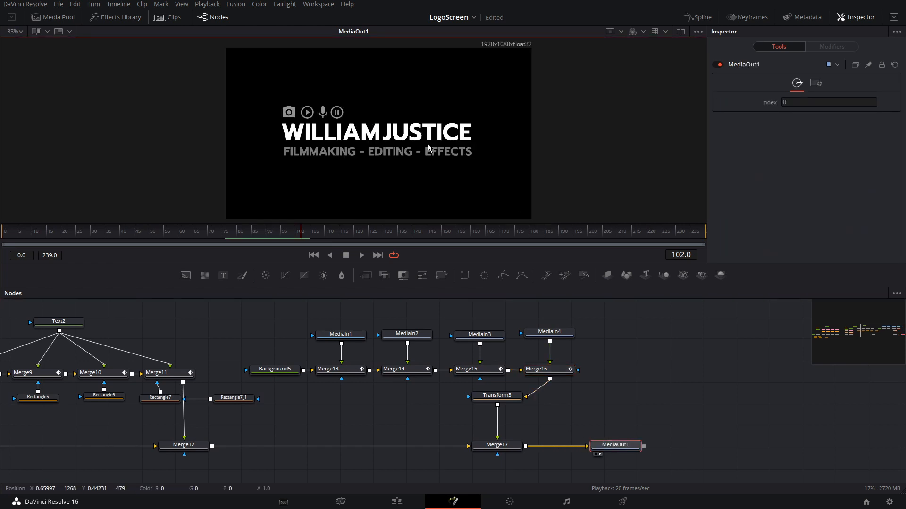
- Insert a new Transform4 node between Merge17 and MediaOut1
left_click_drag(615, 445, 654, 444)
left_click(502, 443)
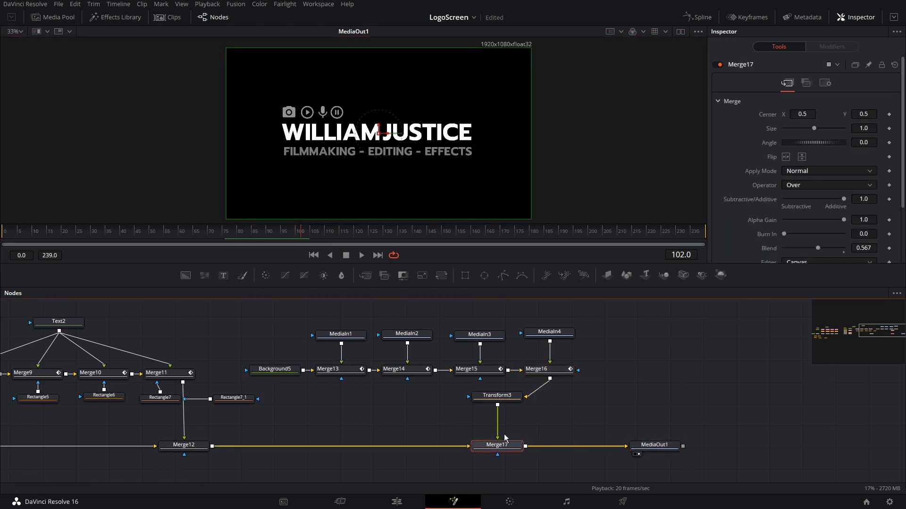
left_click(442, 276)
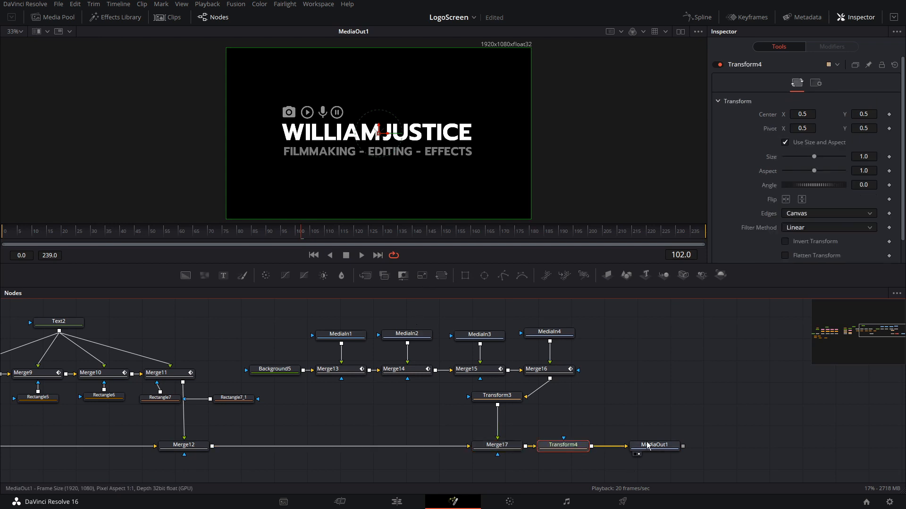
left_click_drag(649, 444, 678, 444)
left_click_drag(563, 441, 571, 439)
left_click_drag(299, 232, 275, 235)
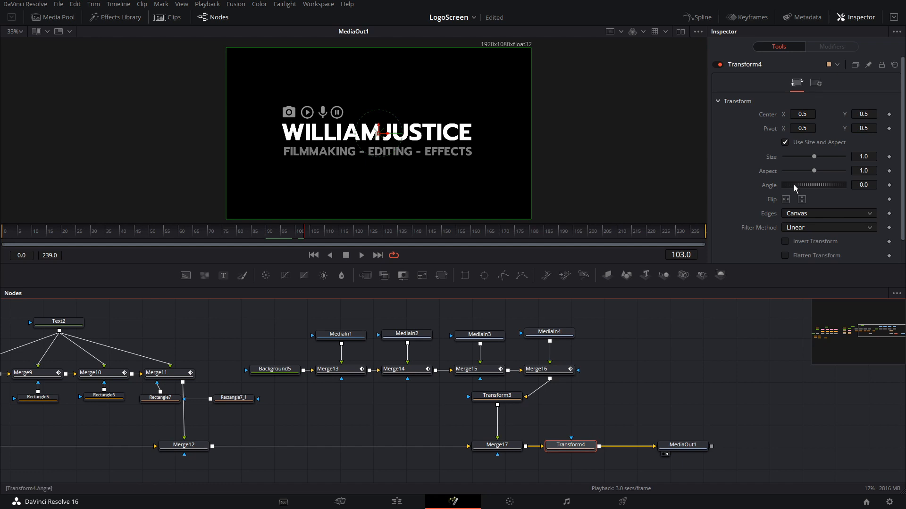
- Keyframe Transform4's Size from 1.19 down to 0.23 at frame 134
left_click(890, 158)
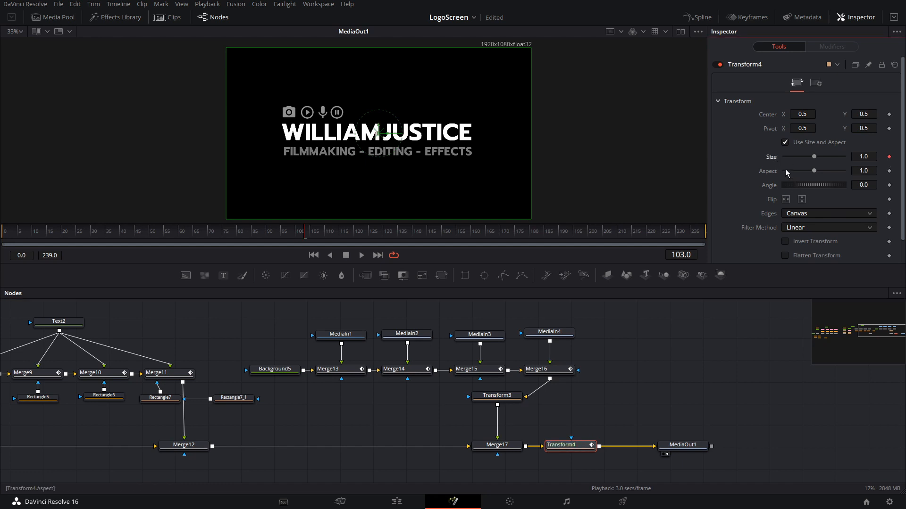
key("Right")
key("Right")
key("Right")
key("Right")
key("Right")
key("Right")
key("Right")
key("Right")
key("Right")
left_click_drag(814, 157, 815, 157)
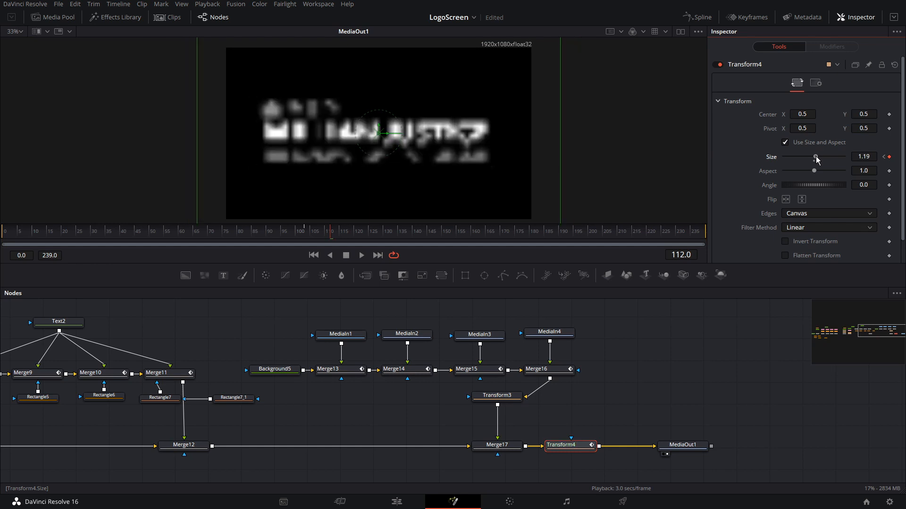
key("Right")
key("Right")
key("Right")
key("Right")
key("Right")
key("Right")
key("Right")
key("Right")
key("Right")
key("Right")
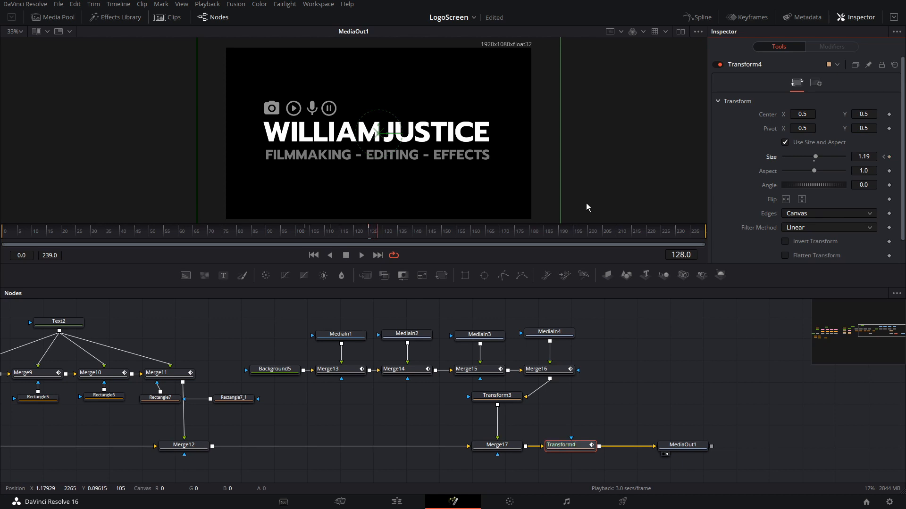
key("Right")
key("Right")
key("Right")
key("Right")
key("Right")
key("Right")
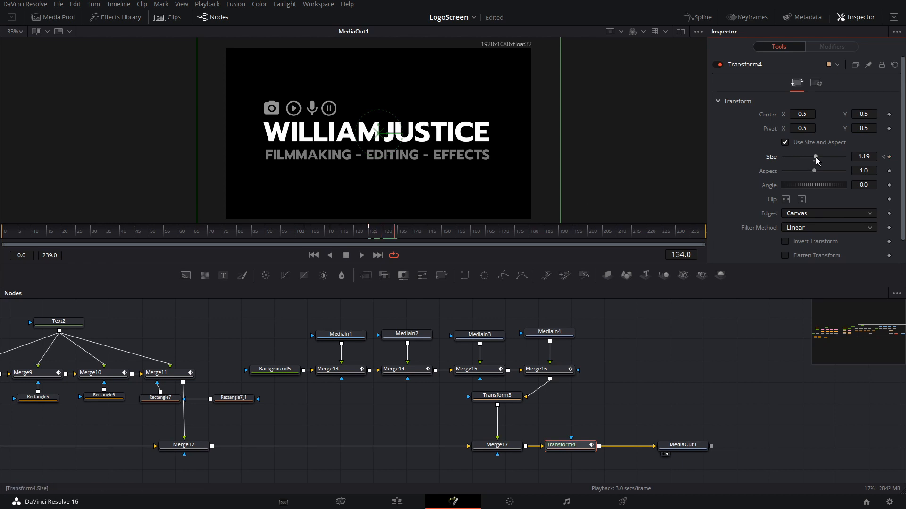
left_click_drag(817, 161, 791, 159)
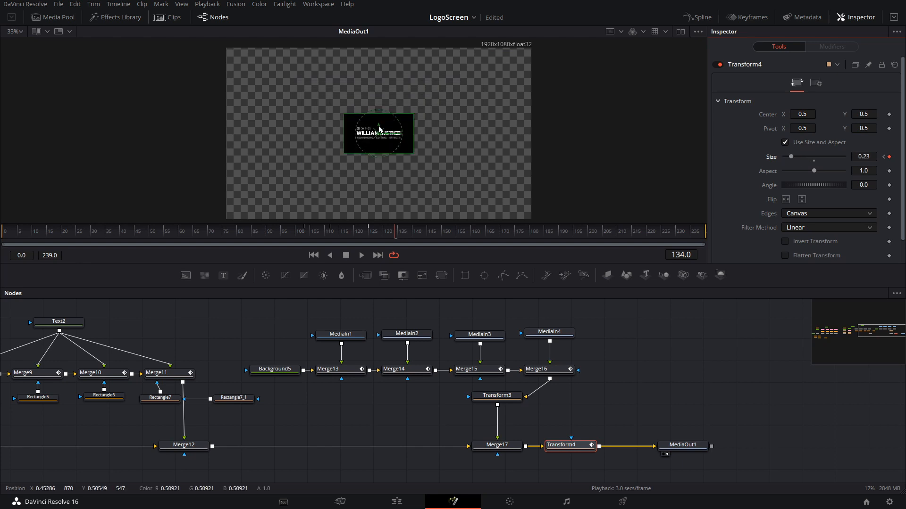
left_click_drag(345, 319, 418, 323)
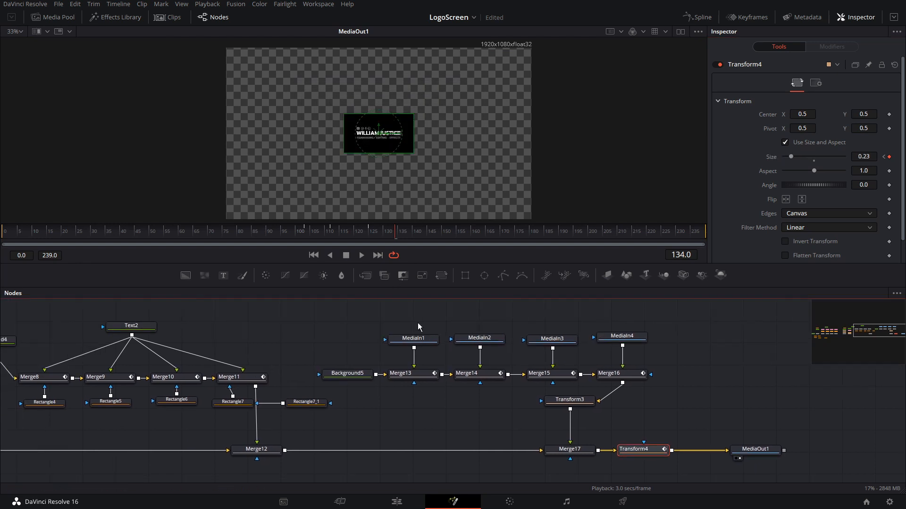
- Set Background1's Alpha to 0.0 so the logo's black backdrop turns transparent
left_click_drag(241, 331, 473, 336)
left_click_drag(156, 331, 473, 301)
left_click(262, 426)
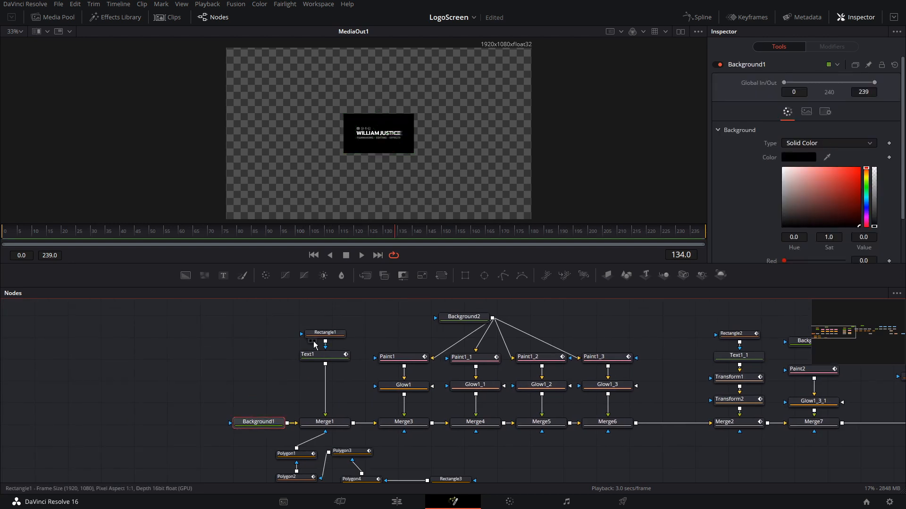
scroll(774, 217, "down", 2)
left_click_drag(843, 249, 788, 249)
- Pan back to the output end of the node graph, enlarge the viewer, and select Transform4
scroll(663, 347, "right", 5)
left_click_drag(692, 338, 453, 349)
left_click_drag(685, 387, 554, 386)
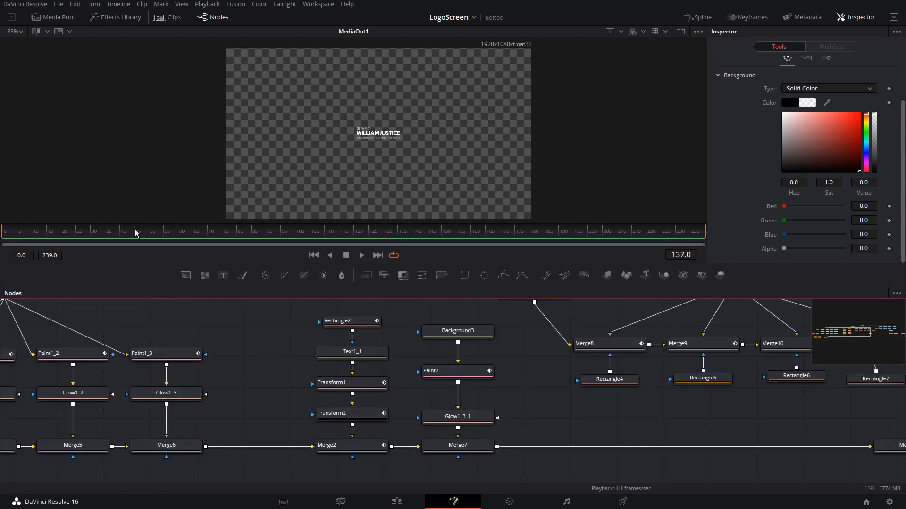
left_click_drag(50, 222, 50, 228)
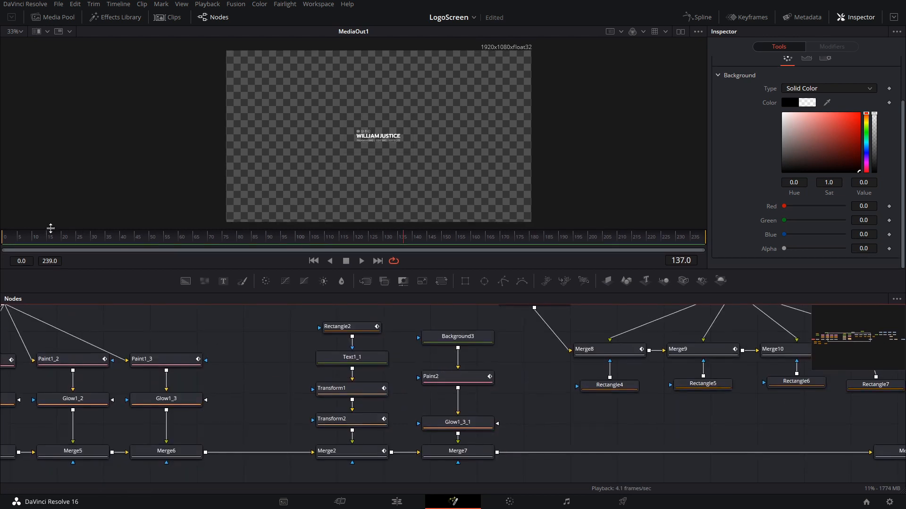
left_click_drag(468, 377, 68, 359)
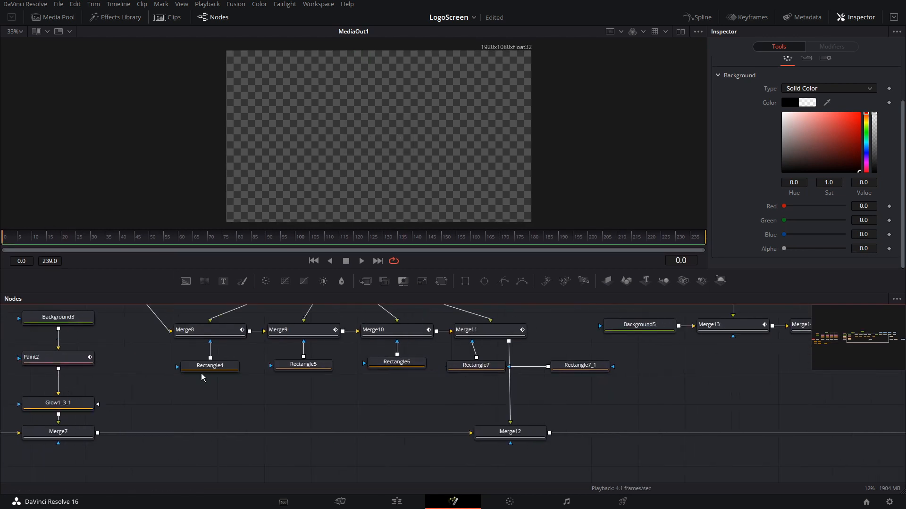
left_click_drag(427, 383, 253, 384)
scroll(502, 371, "down", 2)
left_click_drag(457, 396, 344, 406)
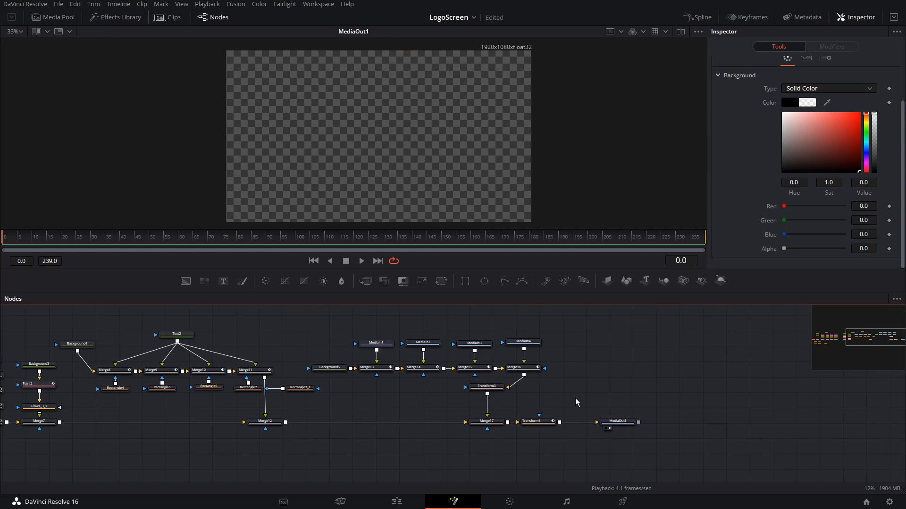
left_click(538, 421)
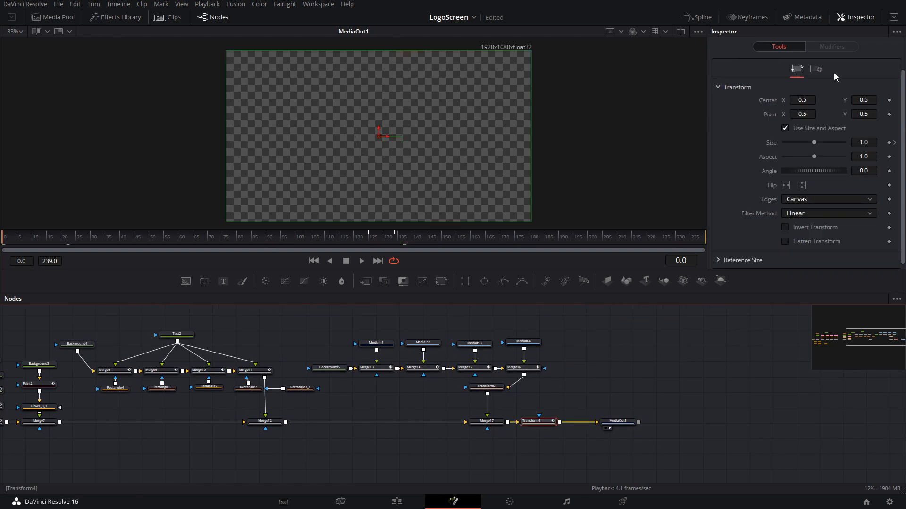
- Enable Motion Blur in Transform4's Settings and play the animation from frame 0
left_click(817, 70)
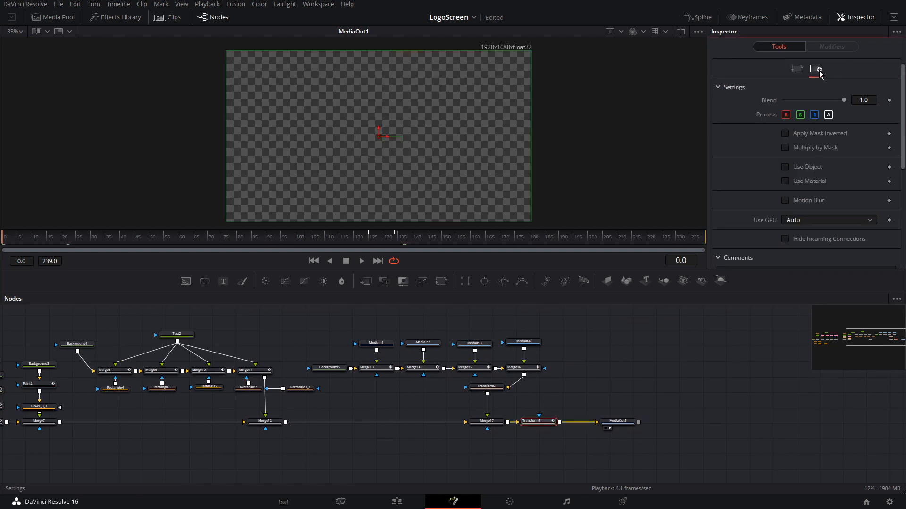
left_click(784, 200)
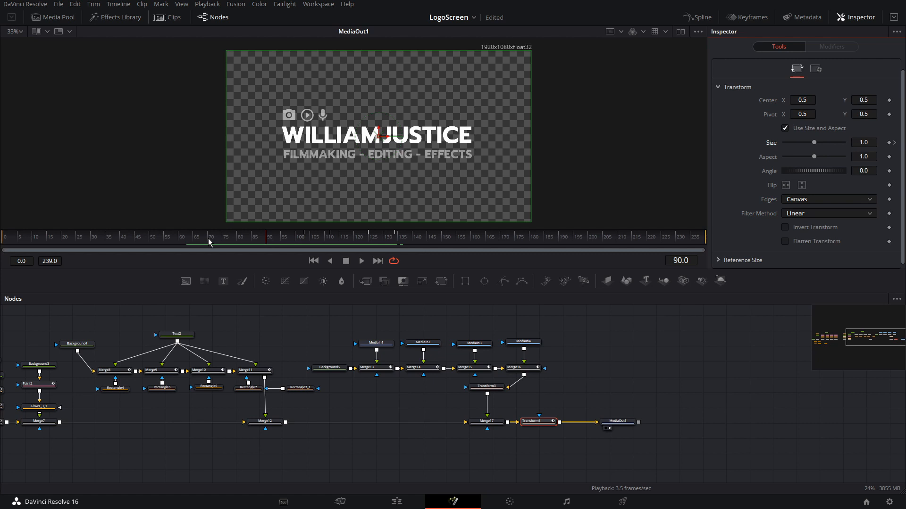
left_click_drag(47, 242, 5, 243)
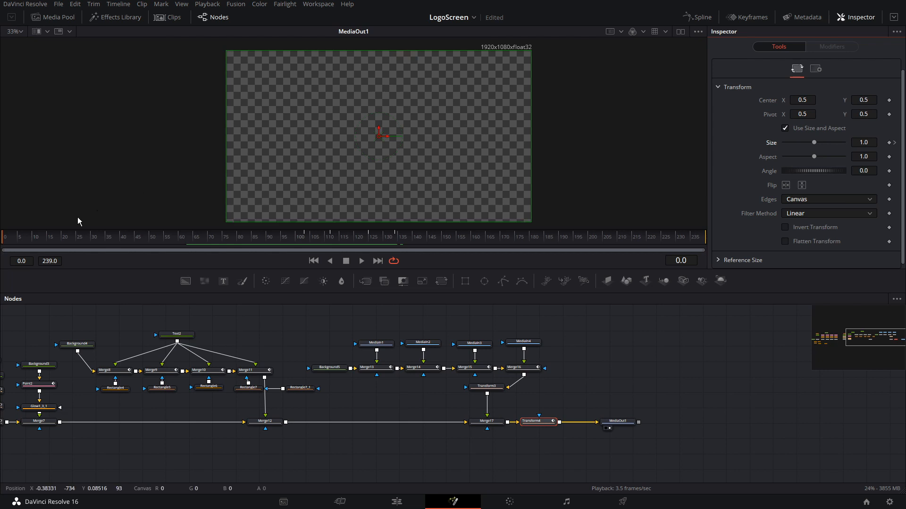
key("space")
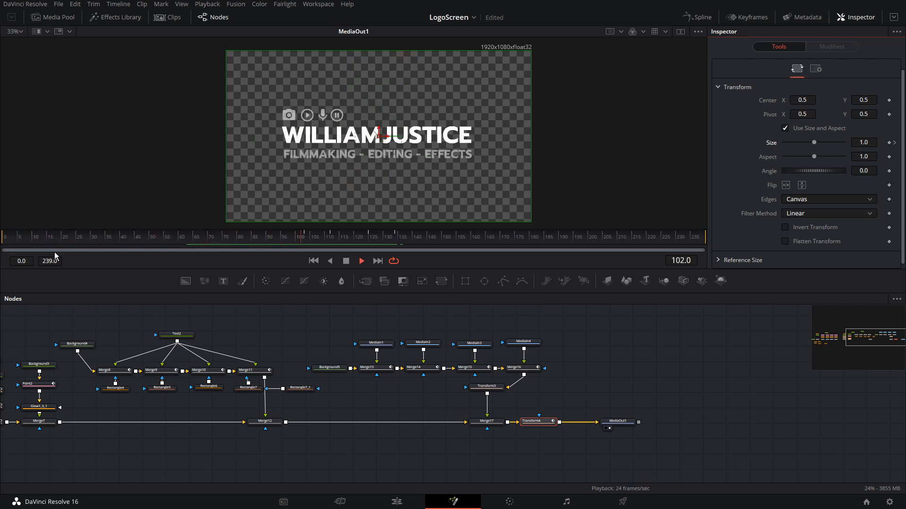
key("space")
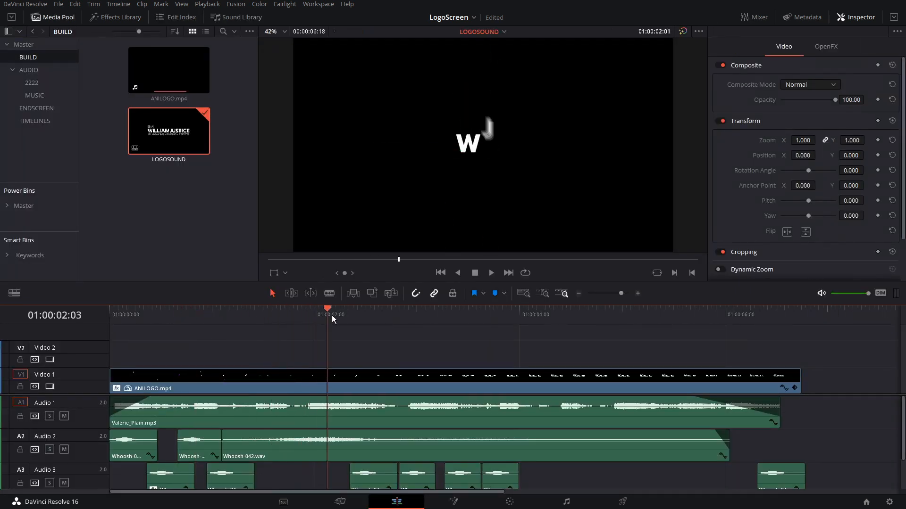
- Select Valerie_Plain.mp3, scrub the LOGOSOUND timeline to 01:00:04:10, then select ANILOGO.mp4
left_click(343, 402)
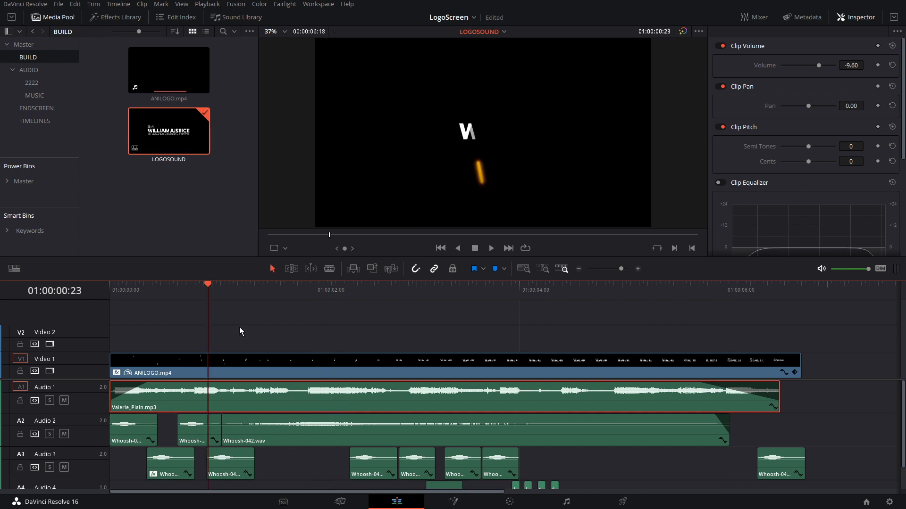
left_click_drag(204, 295, 395, 288)
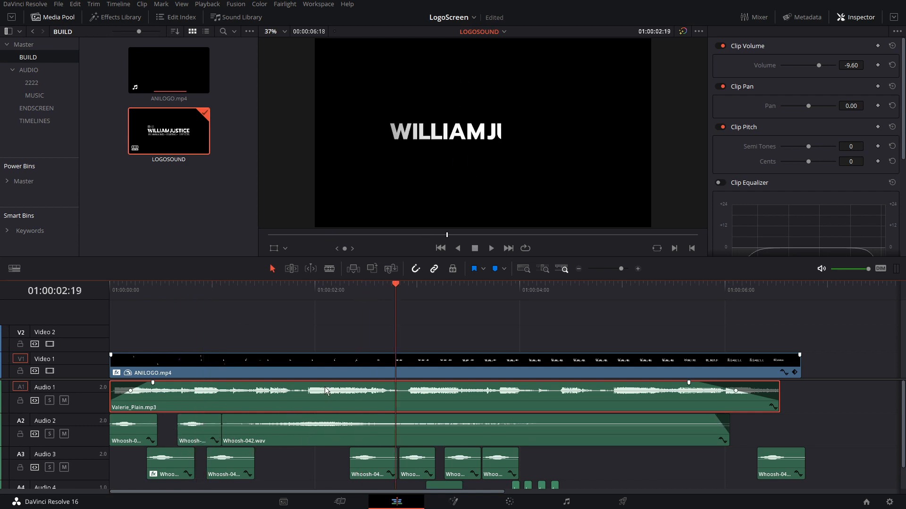
left_click_drag(401, 289, 563, 288)
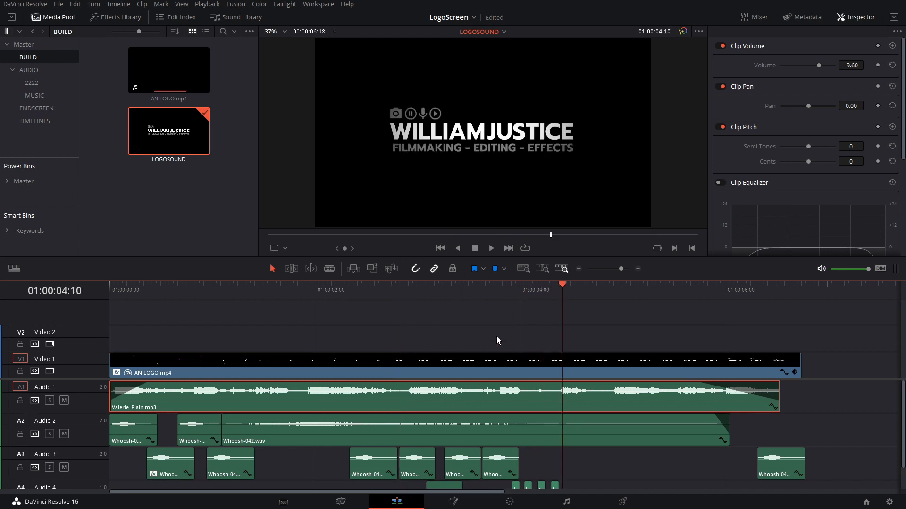
left_click(451, 372)
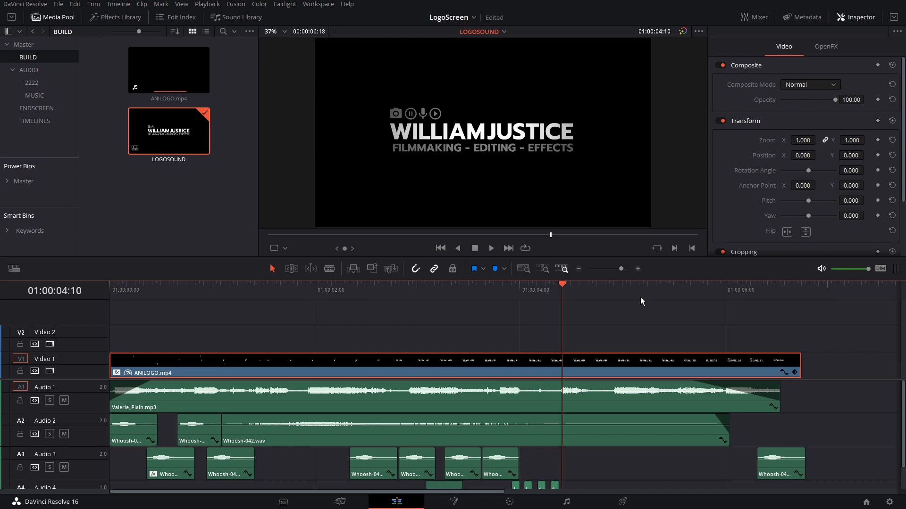
- Toggle ANILOGO.mp4's Vignette effect off and back on in OpenFX, then collapse it
left_click(821, 46)
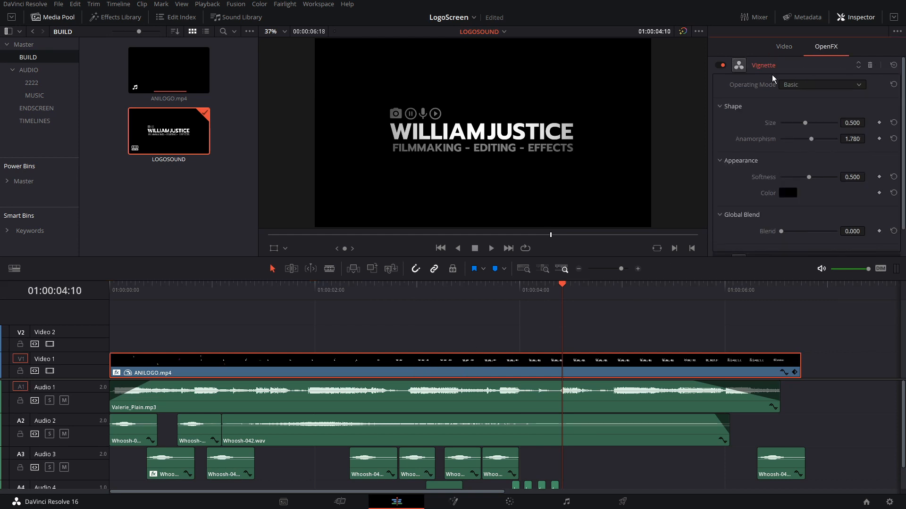
left_click(721, 65)
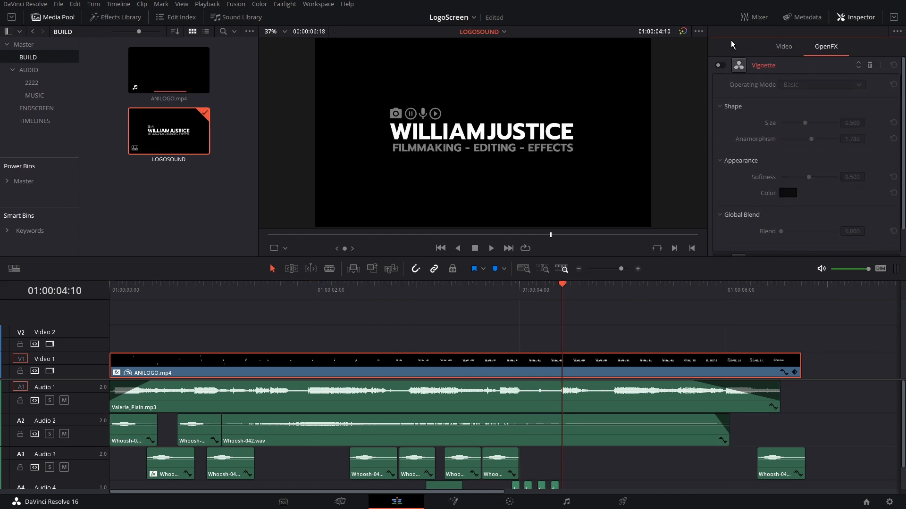
left_click(720, 65)
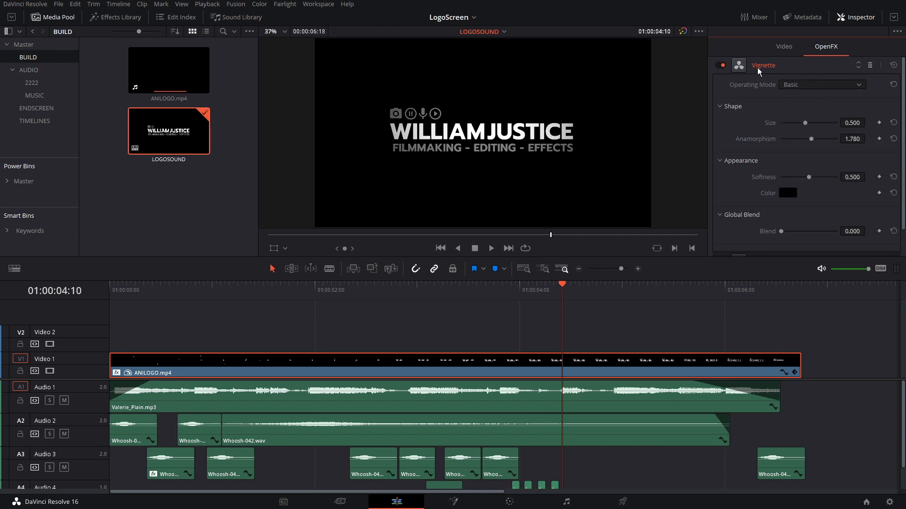
left_click(757, 68)
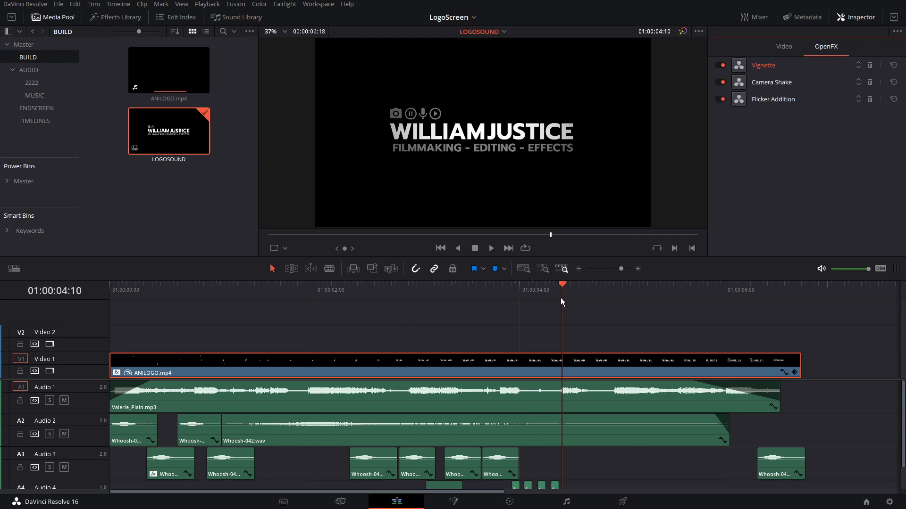
- Scrub and play the timeline through 01:00:05:14 to review the effects
left_click_drag(561, 289, 580, 286)
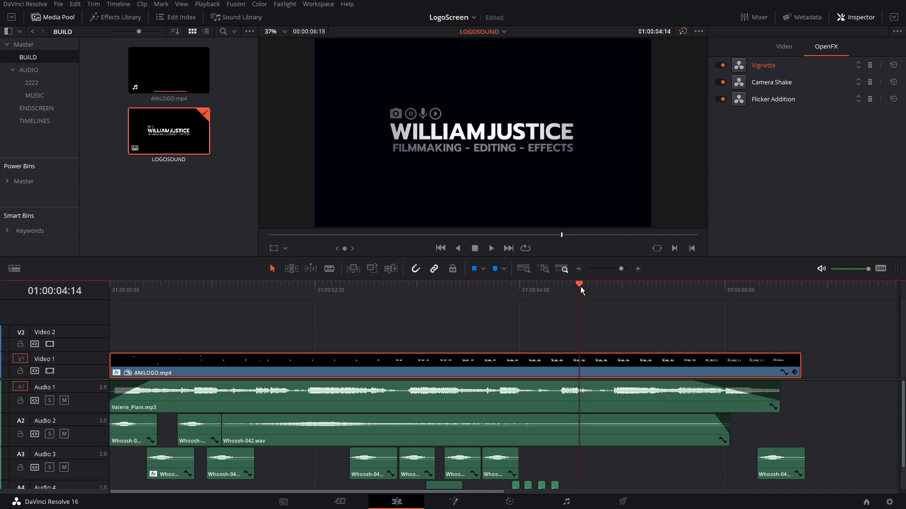
key("space")
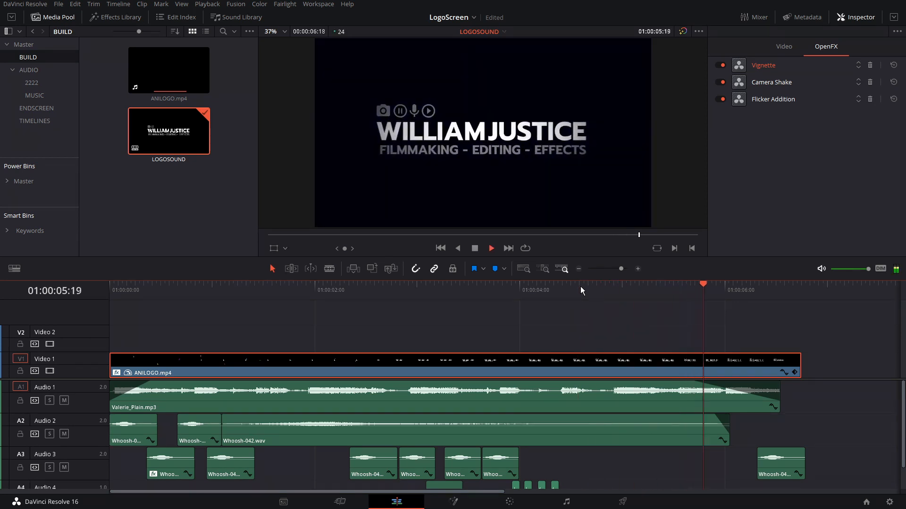
key("space")
left_click_drag(674, 293, 681, 292)
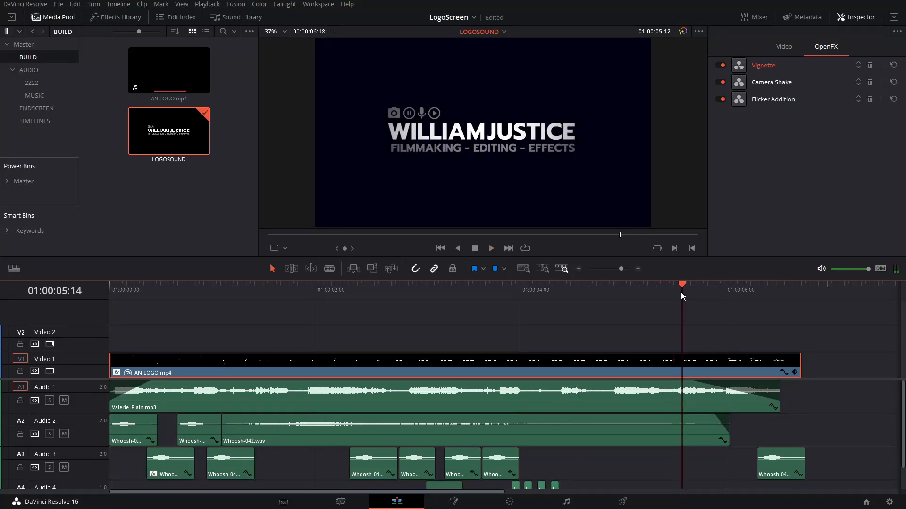
key("space")
- Set Flicker Addition to flicker only the B channel after trying G, then play to review
left_click(766, 101)
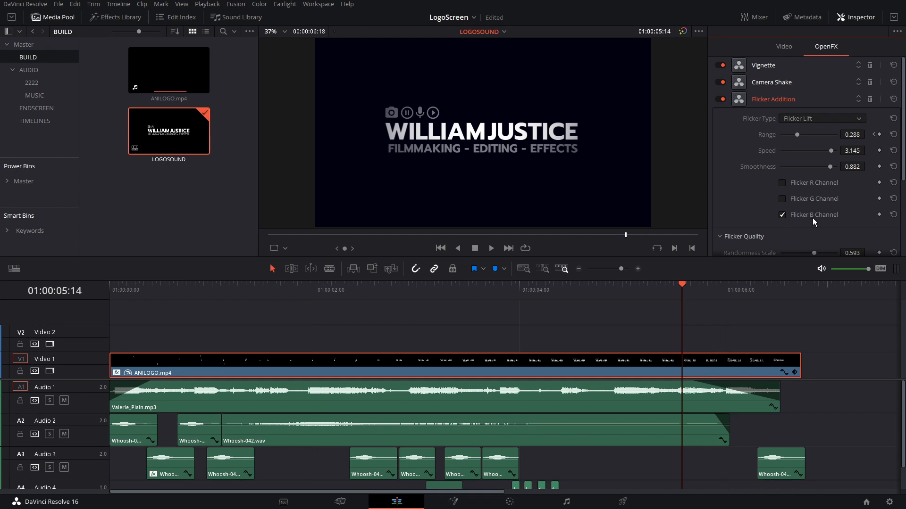
scroll(903, 148, "down", 3)
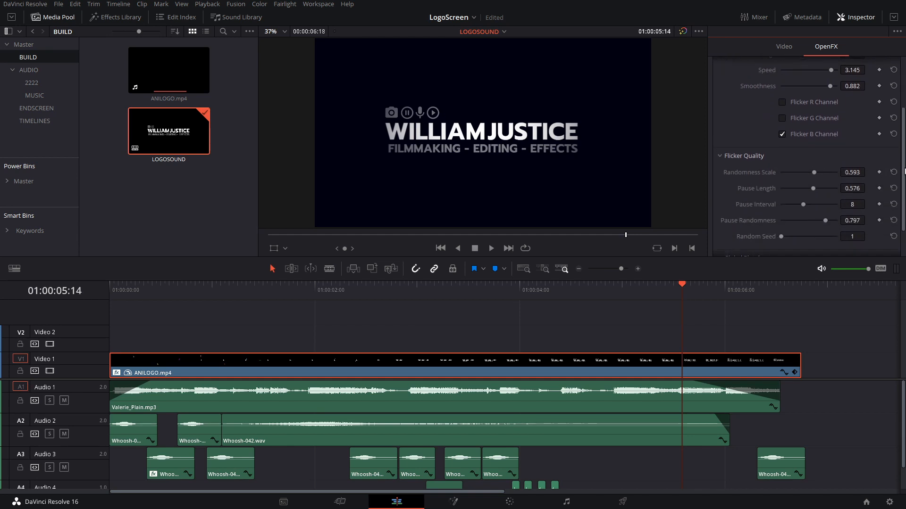
scroll(901, 177, "up", 2)
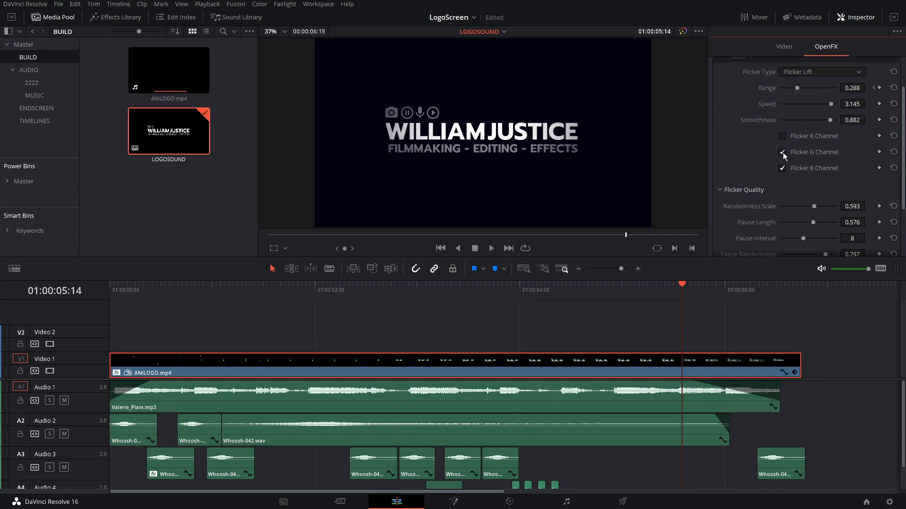
left_click(782, 153)
left_click(782, 137)
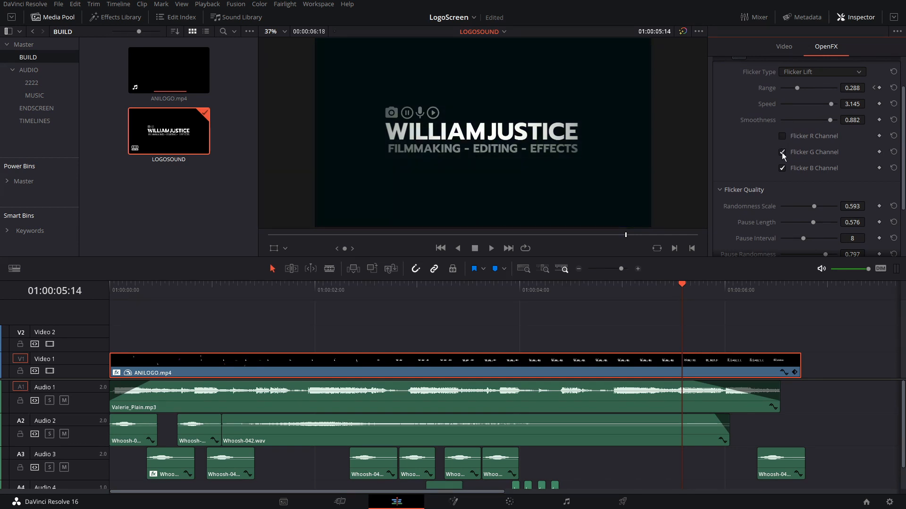
left_click(783, 152)
key("space")
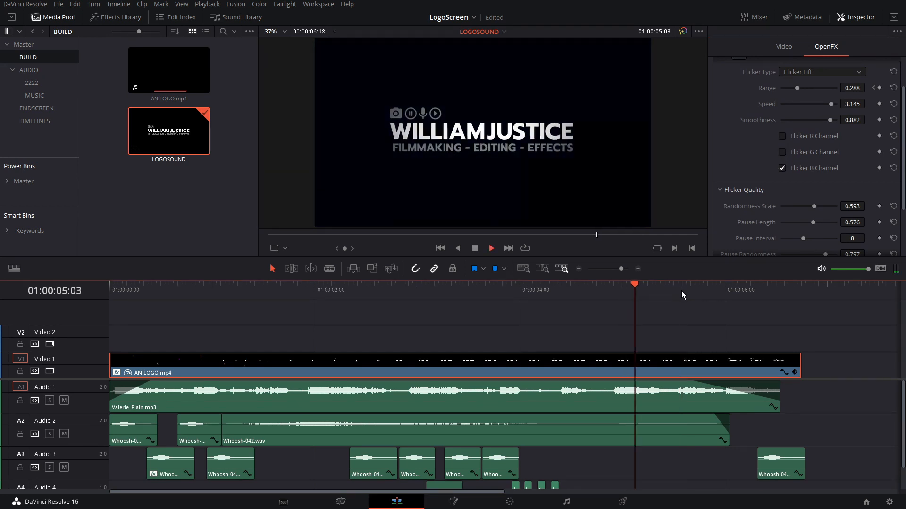
key("space")
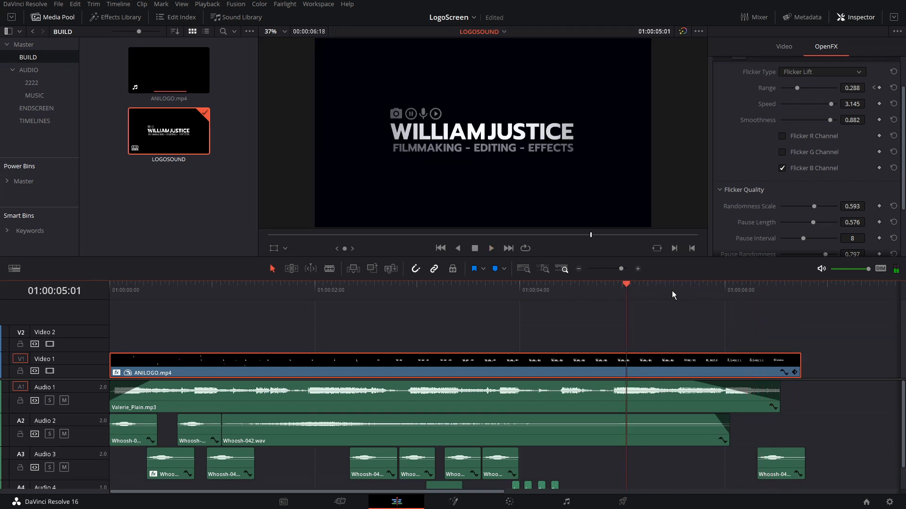